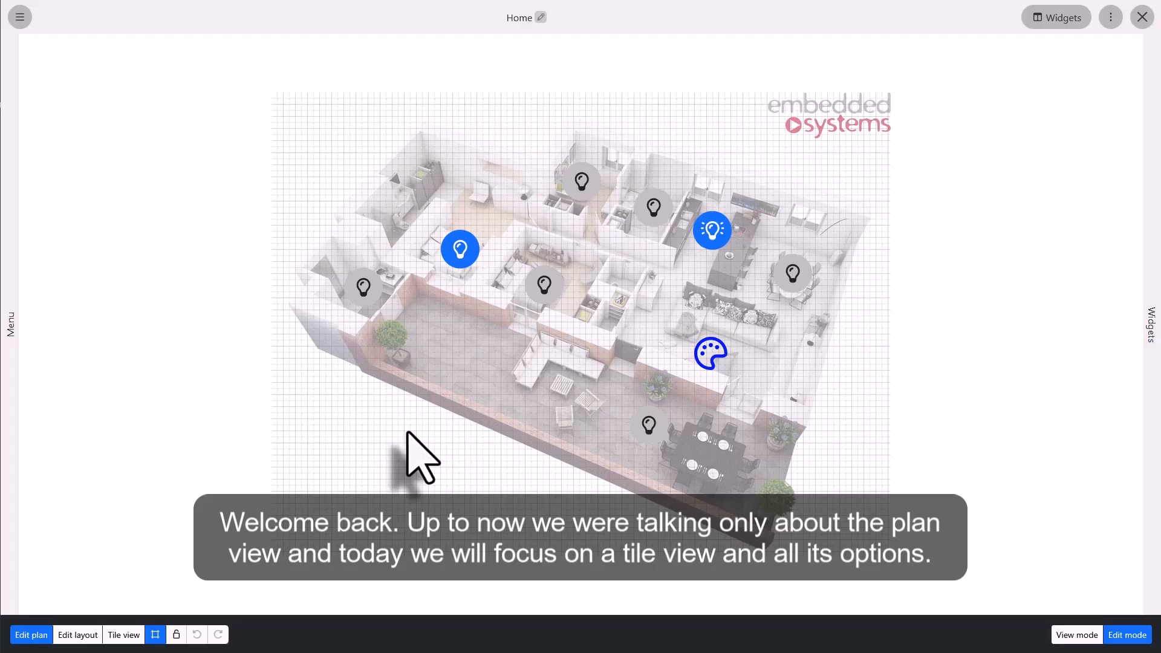
Switch the Home plan to tile view and review the Show options in its plan settings.
{"action": "left_click", "coordinate": [123, 635]}
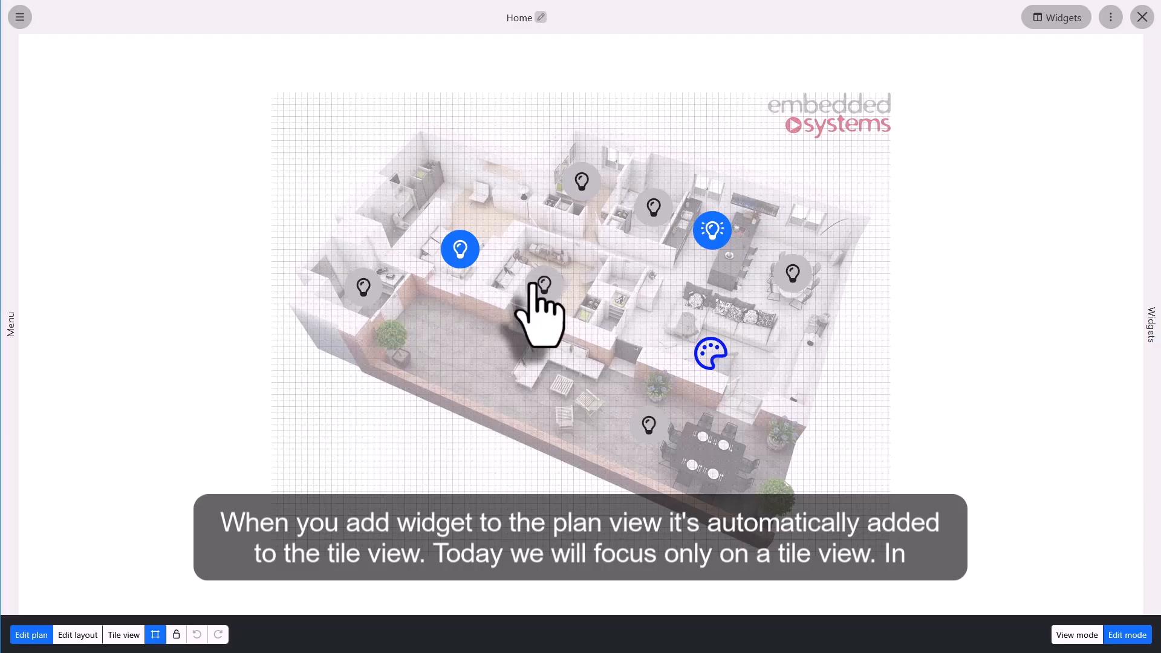
{"action": "left_click", "coordinate": [123, 634]}
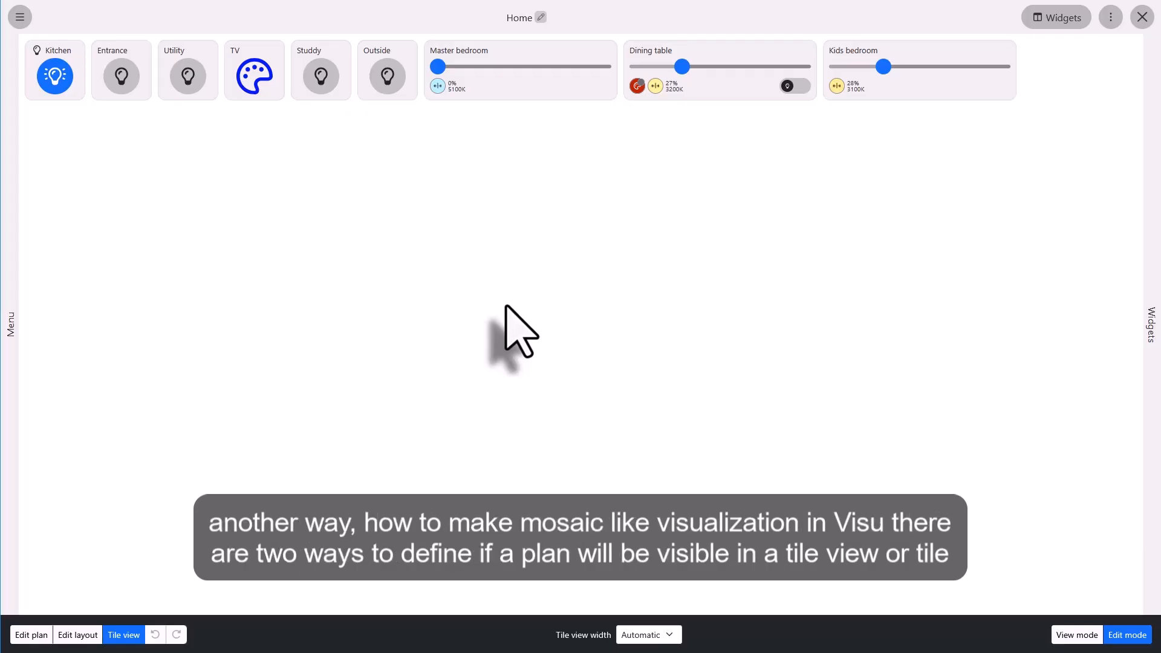
{"action": "left_click", "coordinate": [6, 213]}
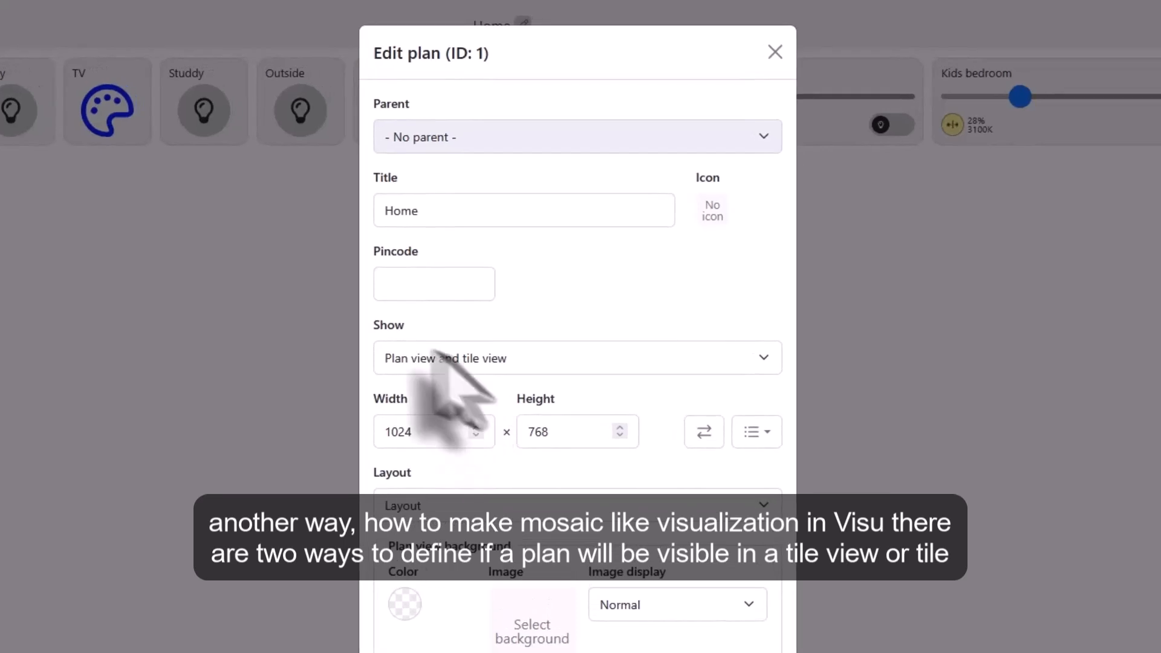
{"action": "left_click", "coordinate": [506, 361]}
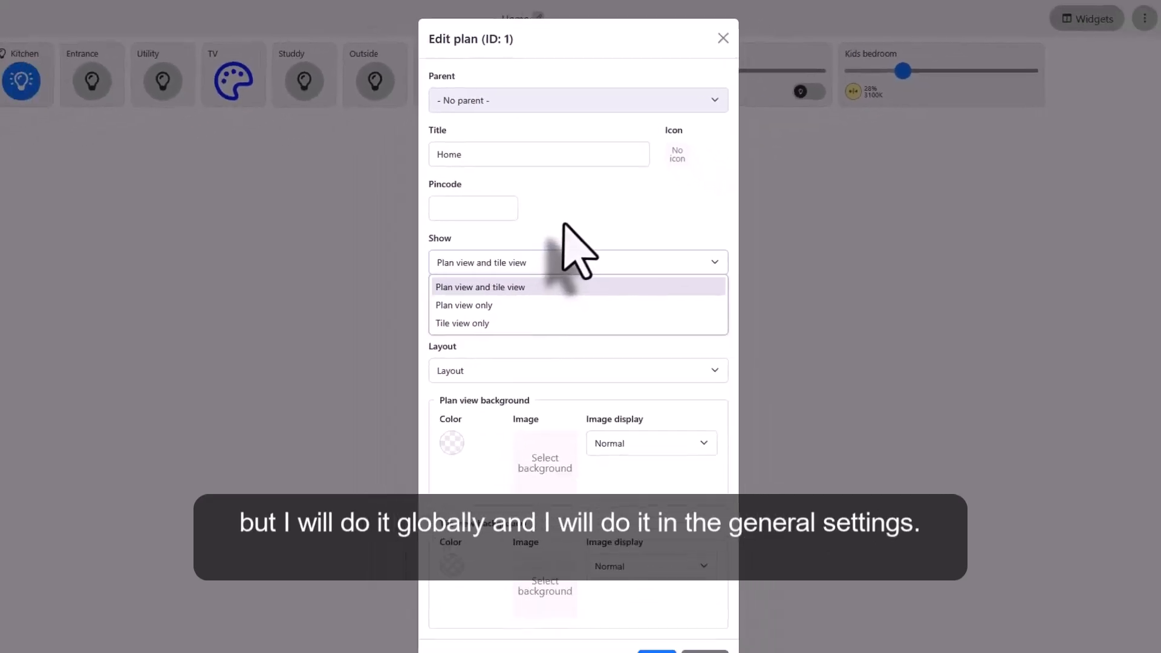
{"action": "left_click", "coordinate": [652, 623]}
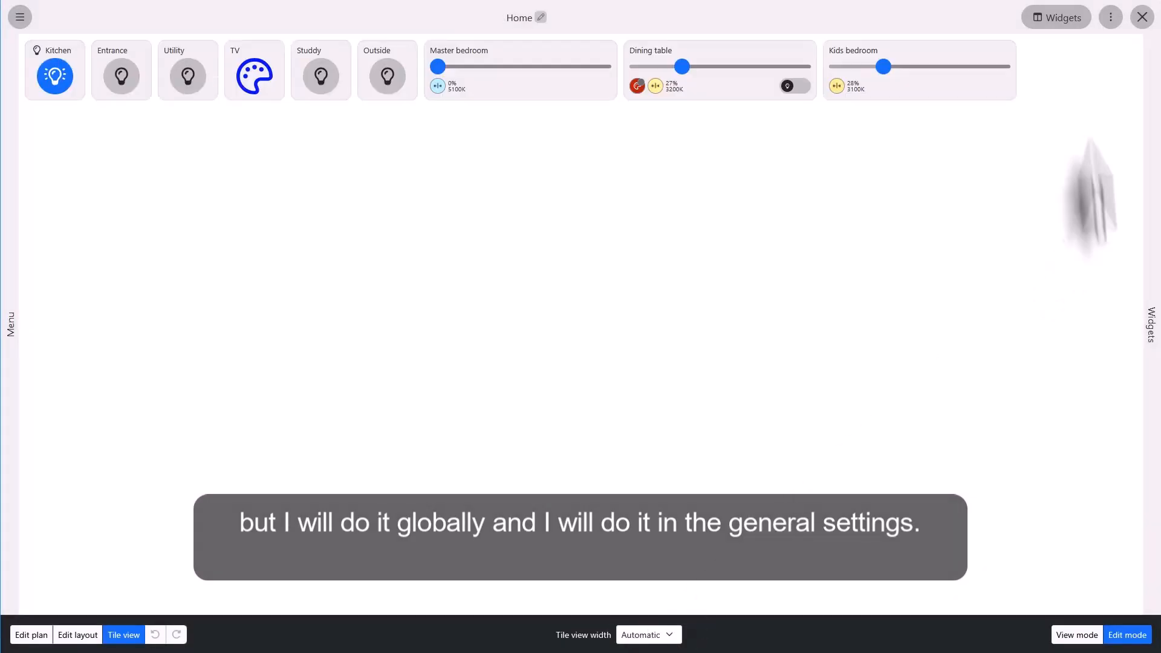
Set the global view mode to "Tile view only" in the general settings and save.
{"action": "left_click", "coordinate": [1111, 17]}
{"action": "left_click", "coordinate": [1069, 79]}
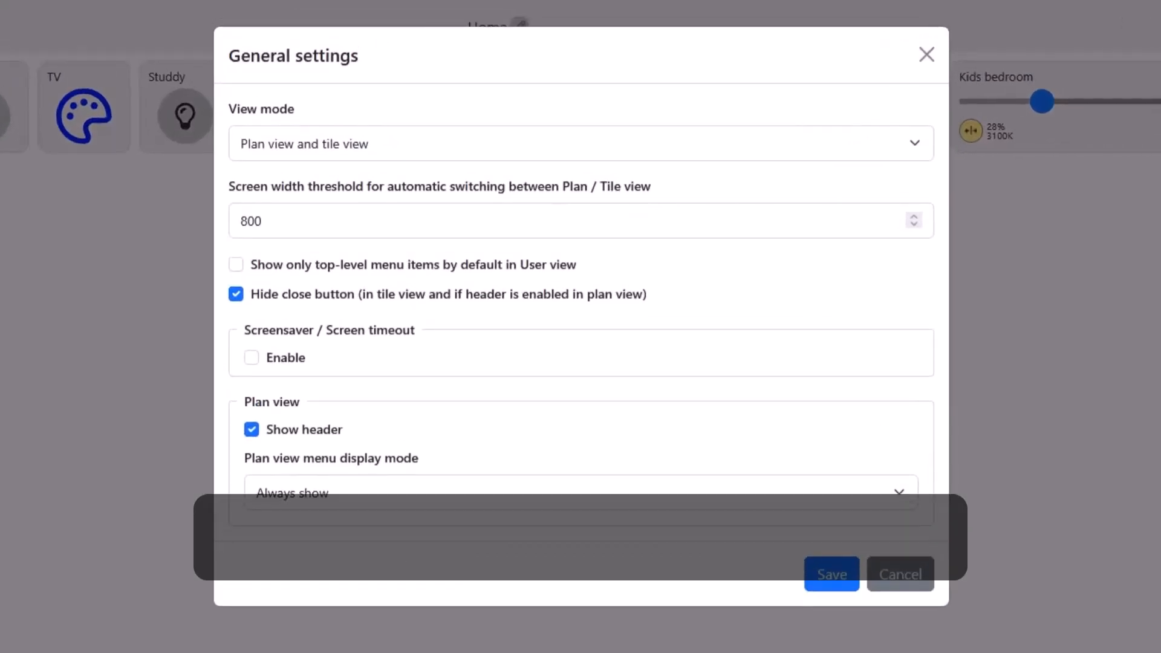
{"action": "left_click", "coordinate": [392, 145]}
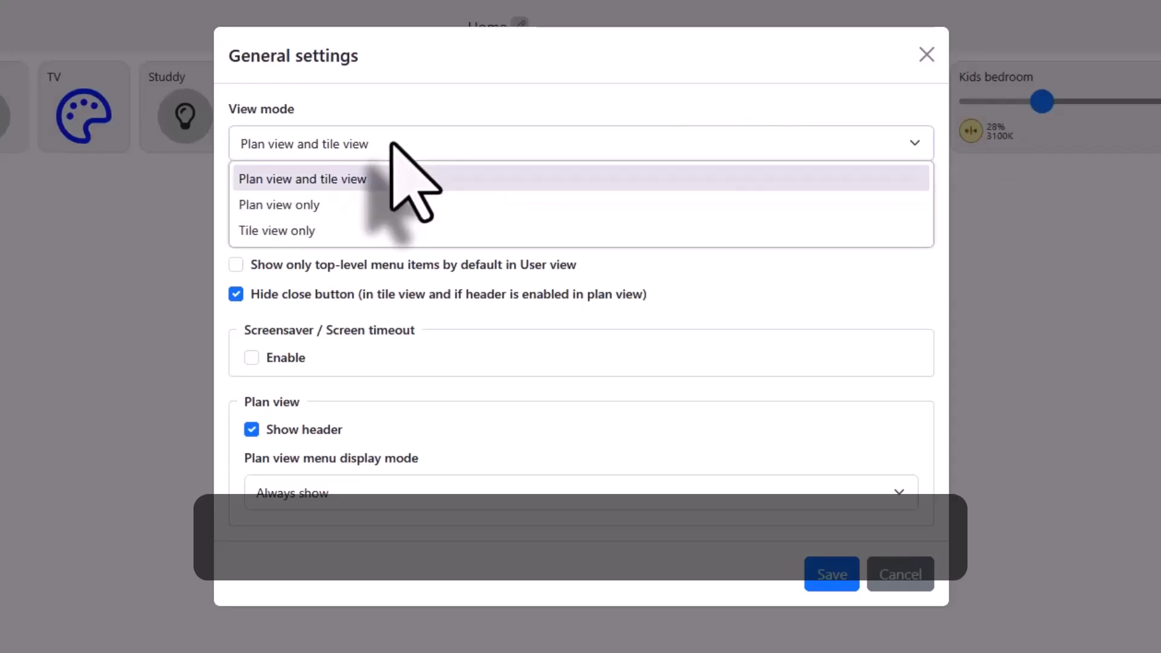
{"action": "left_click", "coordinate": [303, 231]}
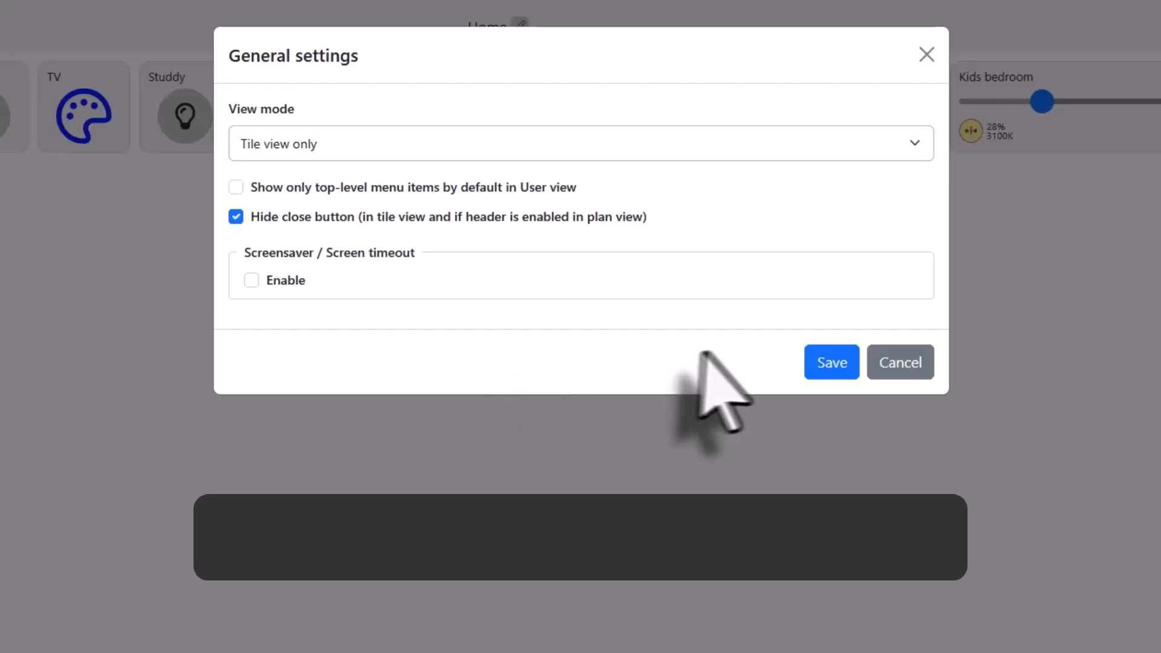
{"action": "left_click", "coordinate": [829, 361]}
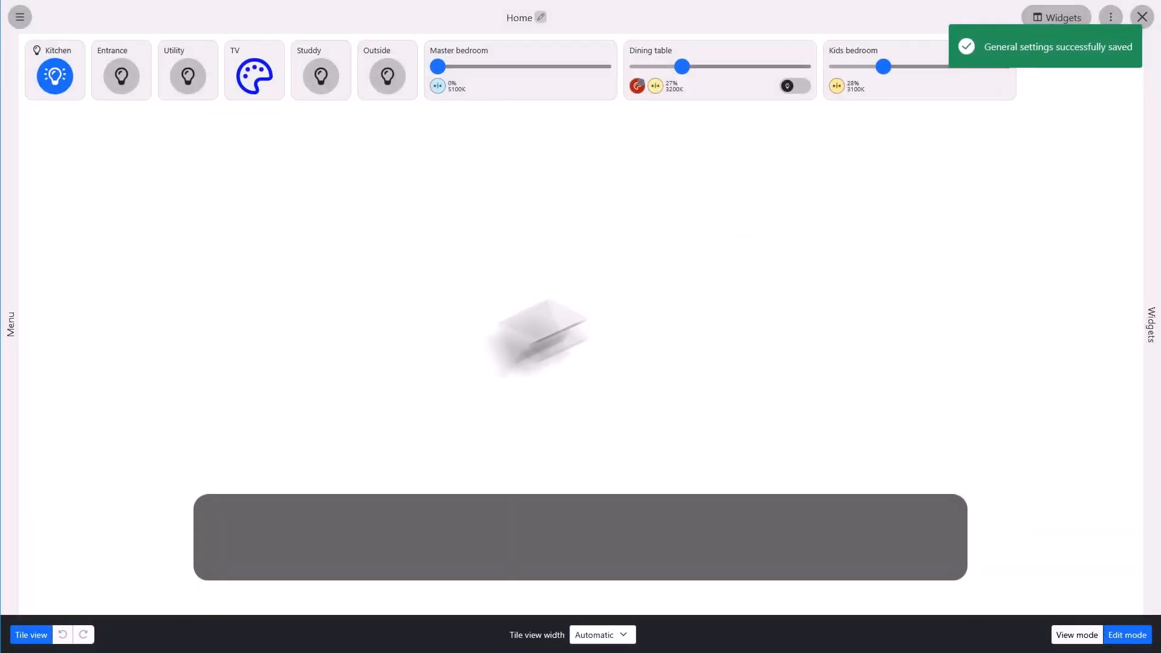
{"action": "left_click", "coordinate": [9, 324]}
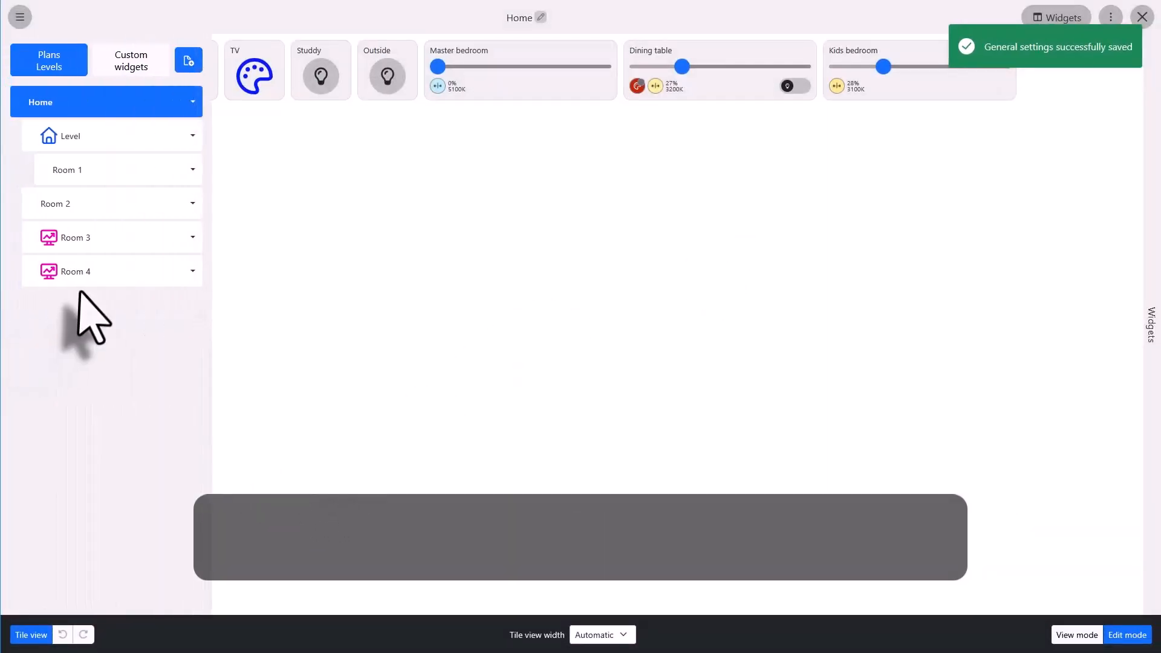
{"action": "left_click", "coordinate": [77, 275]}
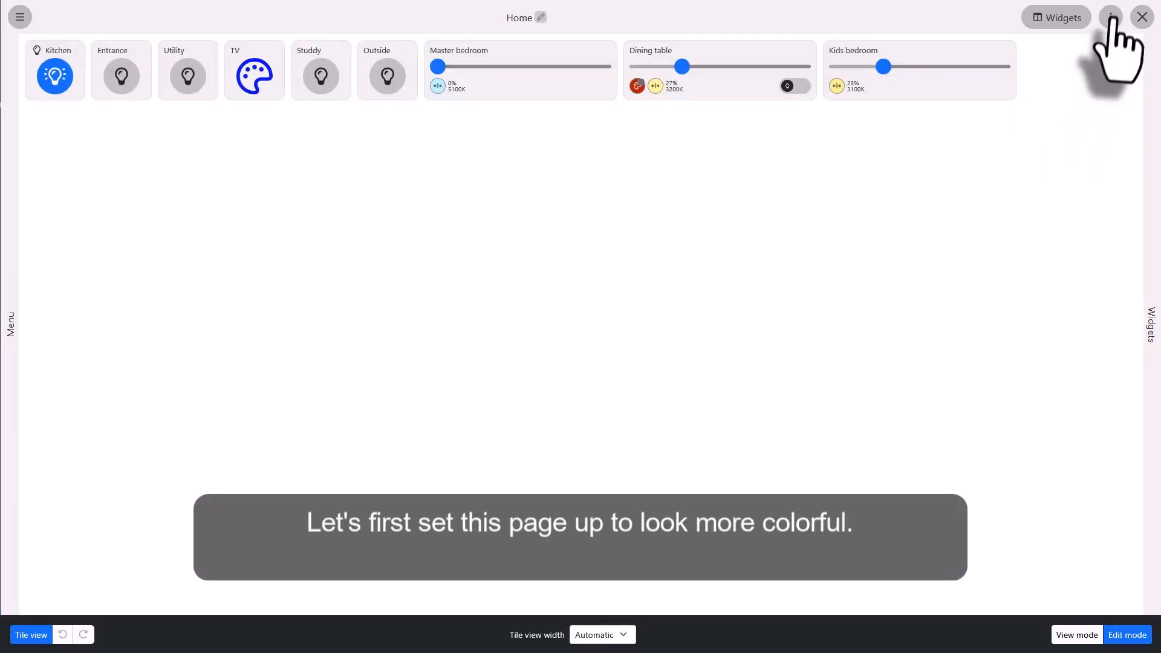
Apply the dark theme preset in the global appearance settings.
{"action": "left_click", "coordinate": [1111, 23]}
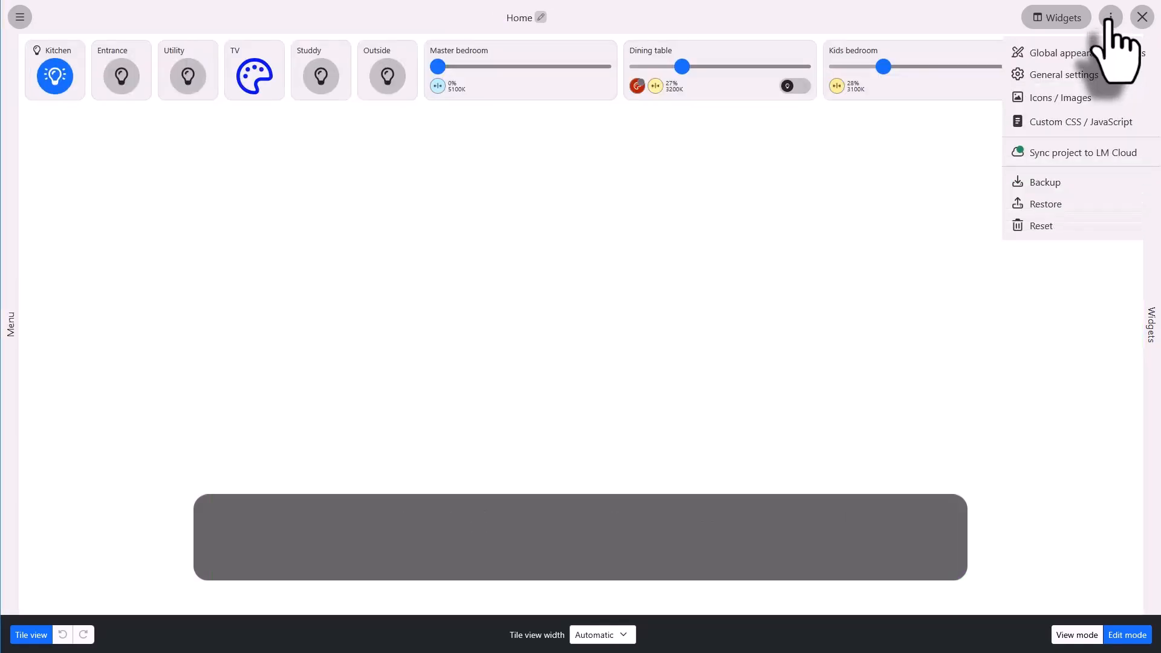
{"action": "left_click", "coordinate": [1079, 59]}
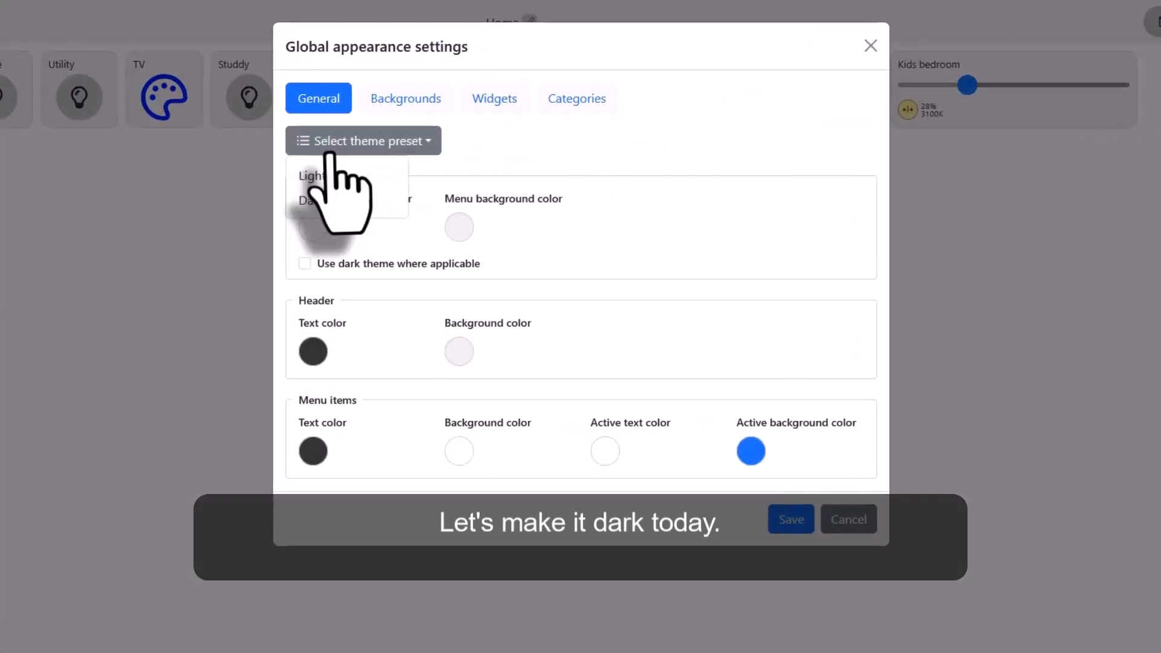
{"action": "left_click", "coordinate": [327, 145]}
{"action": "left_click", "coordinate": [309, 195]}
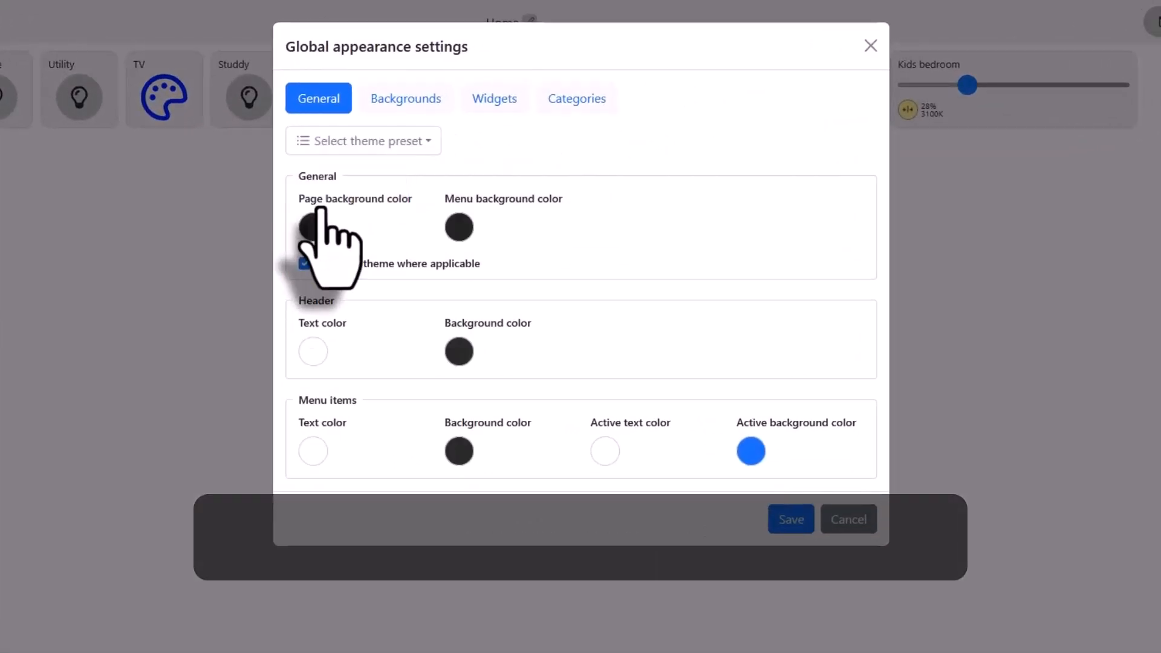
Set the global tile view background to the blue wave image with its image display at "Scale (fill)".
{"action": "left_click", "coordinate": [406, 100]}
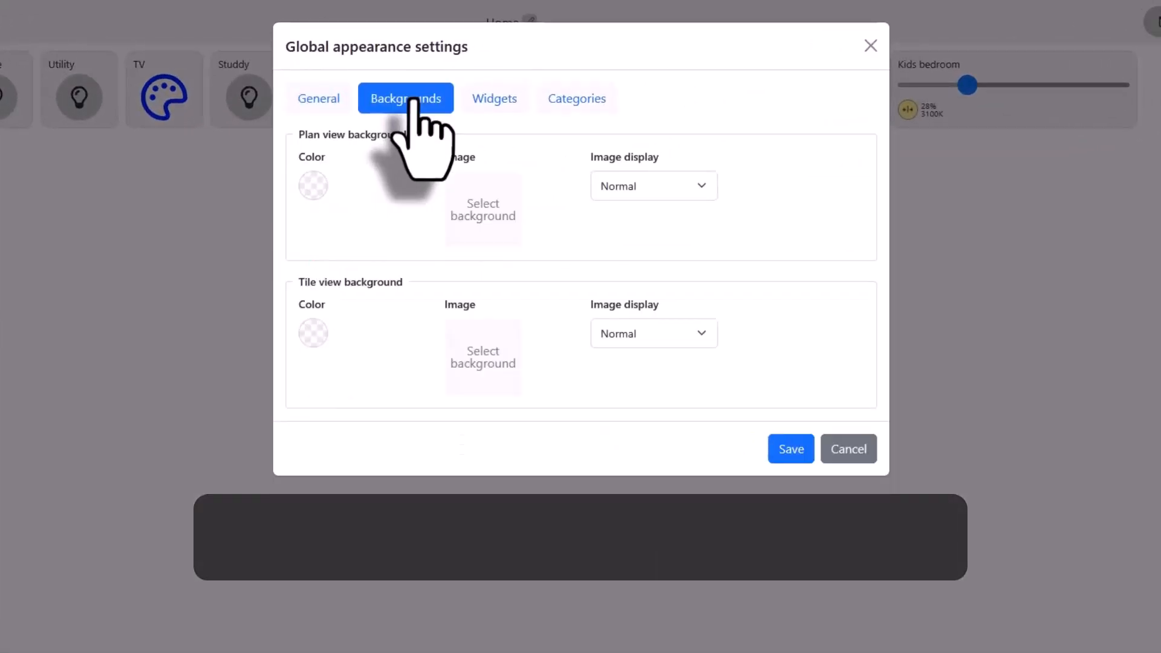
{"action": "left_click", "coordinate": [482, 355]}
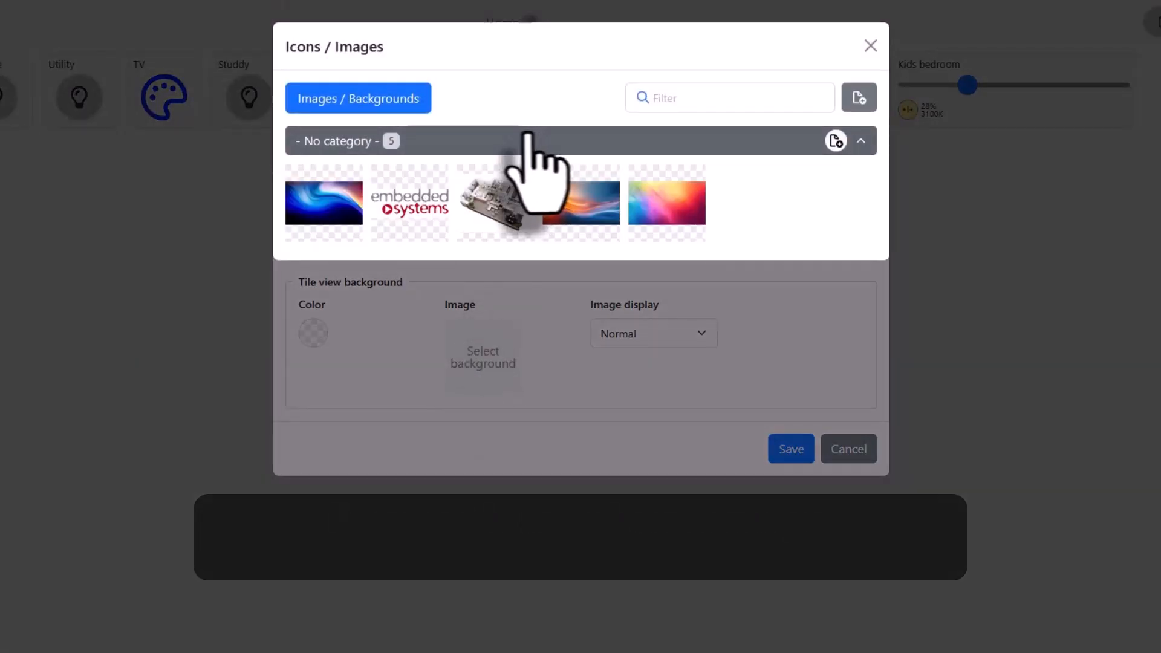
{"action": "left_click", "coordinate": [309, 216]}
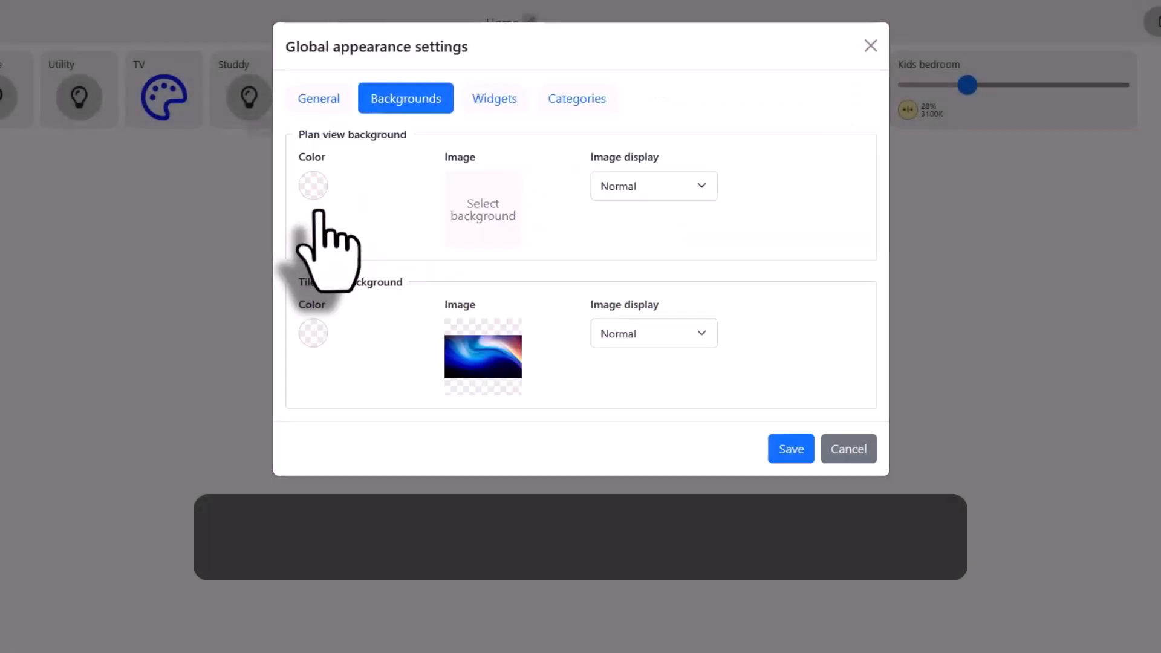
{"action": "left_click", "coordinate": [670, 338]}
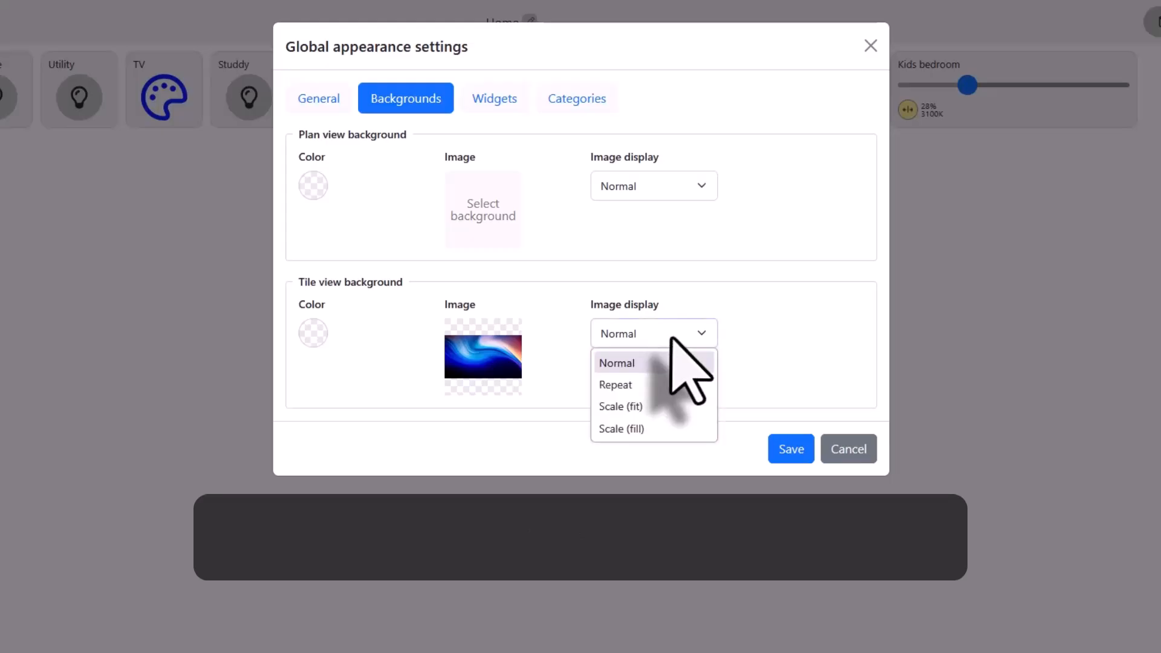
{"action": "left_click", "coordinate": [631, 429]}
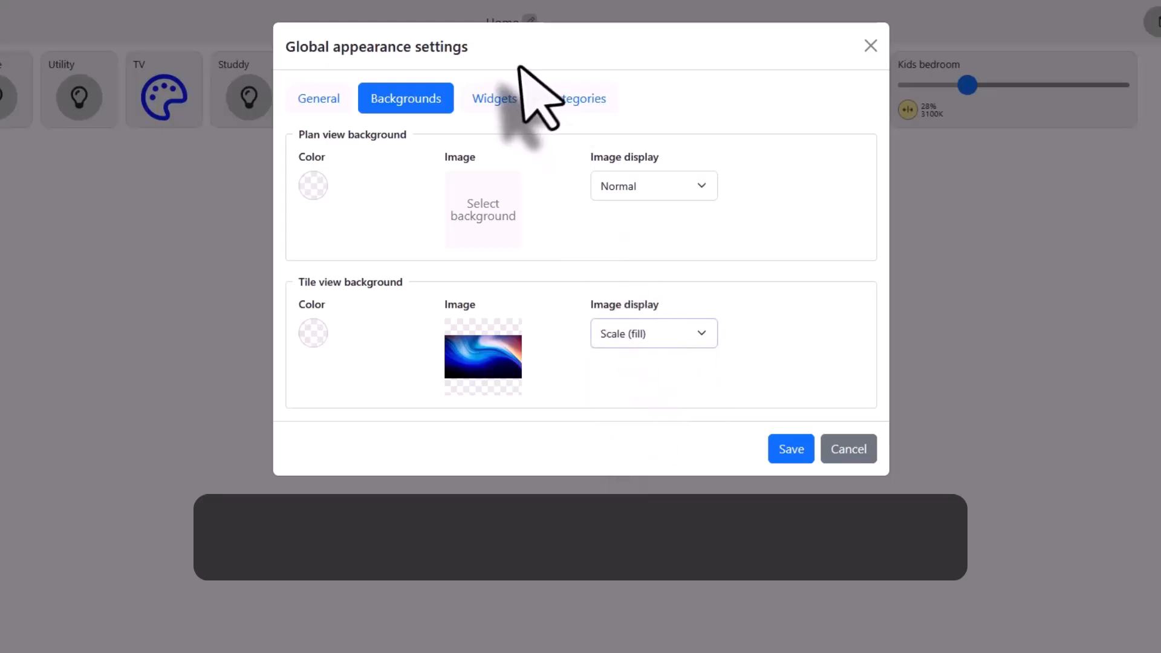
Set the global widget background to the orange-and-blue wave image displayed as "Scale (fill)" and save the appearance settings.
{"action": "left_click", "coordinate": [492, 100]}
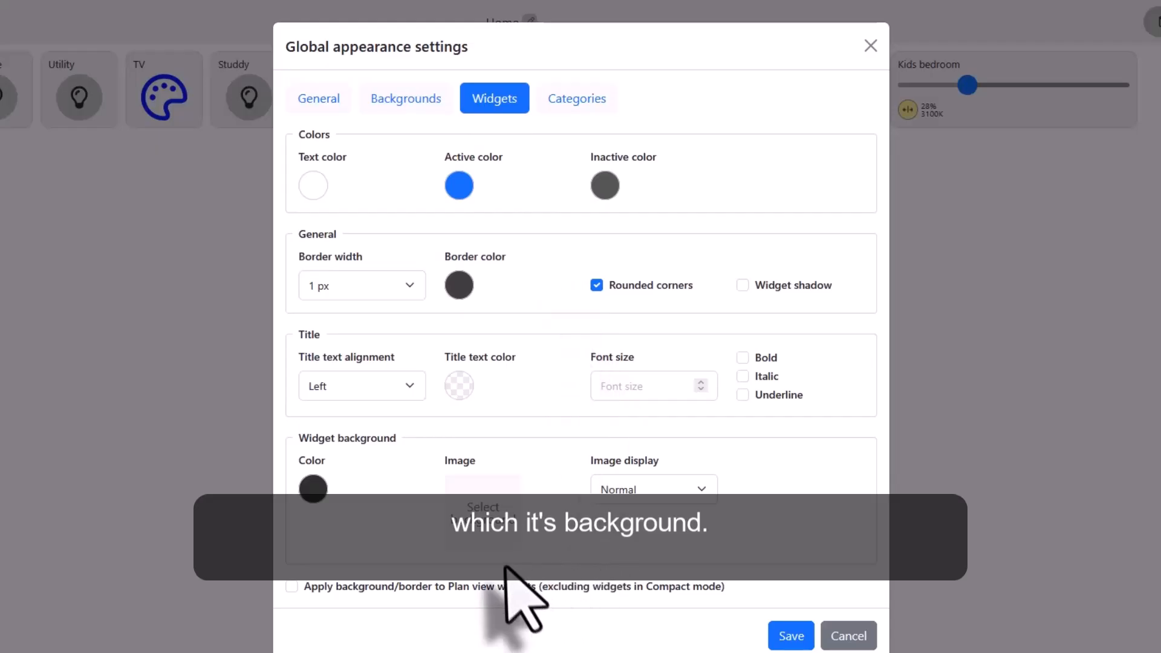
{"action": "left_click", "coordinate": [484, 526]}
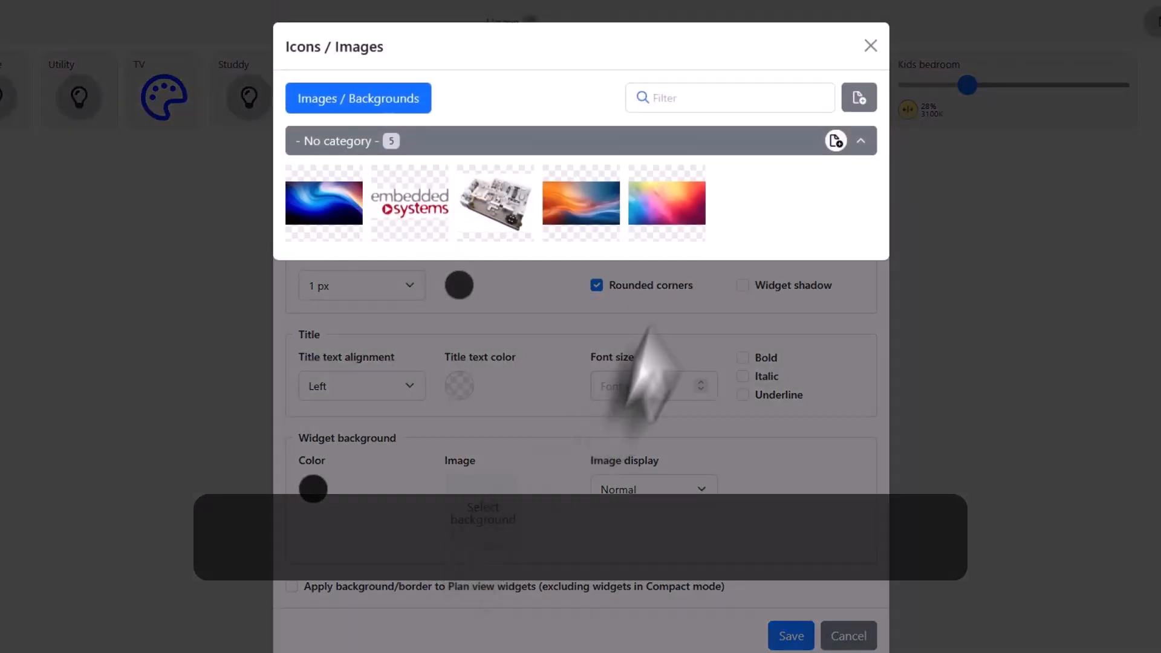
{"action": "left_click", "coordinate": [580, 209]}
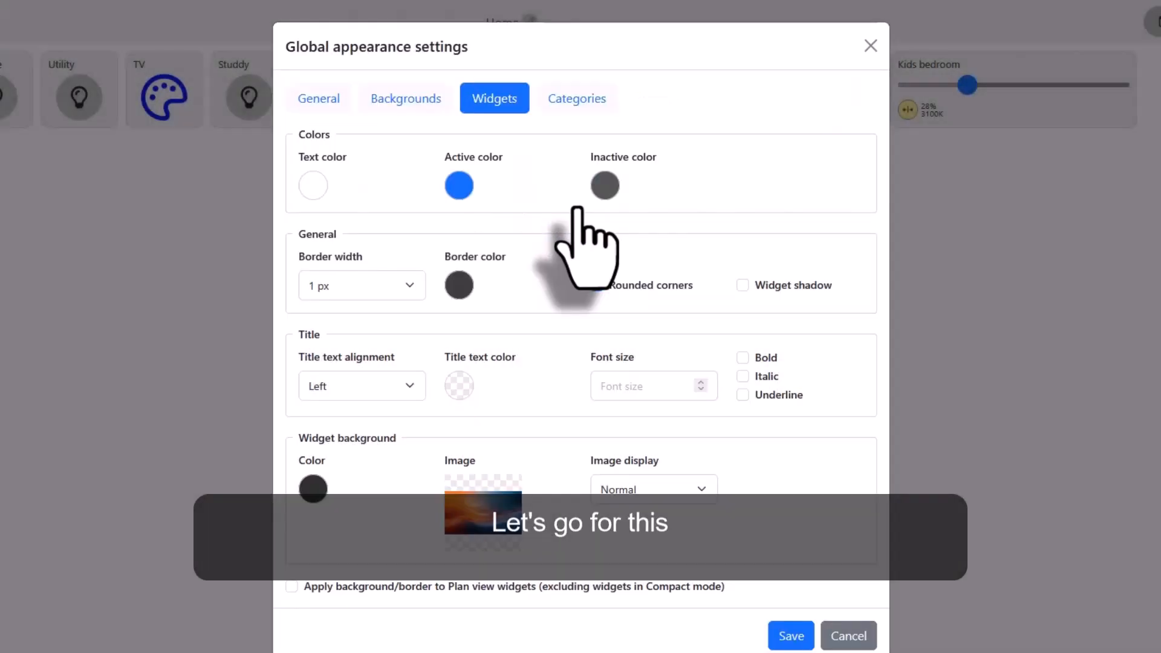
{"action": "left_click", "coordinate": [657, 492]}
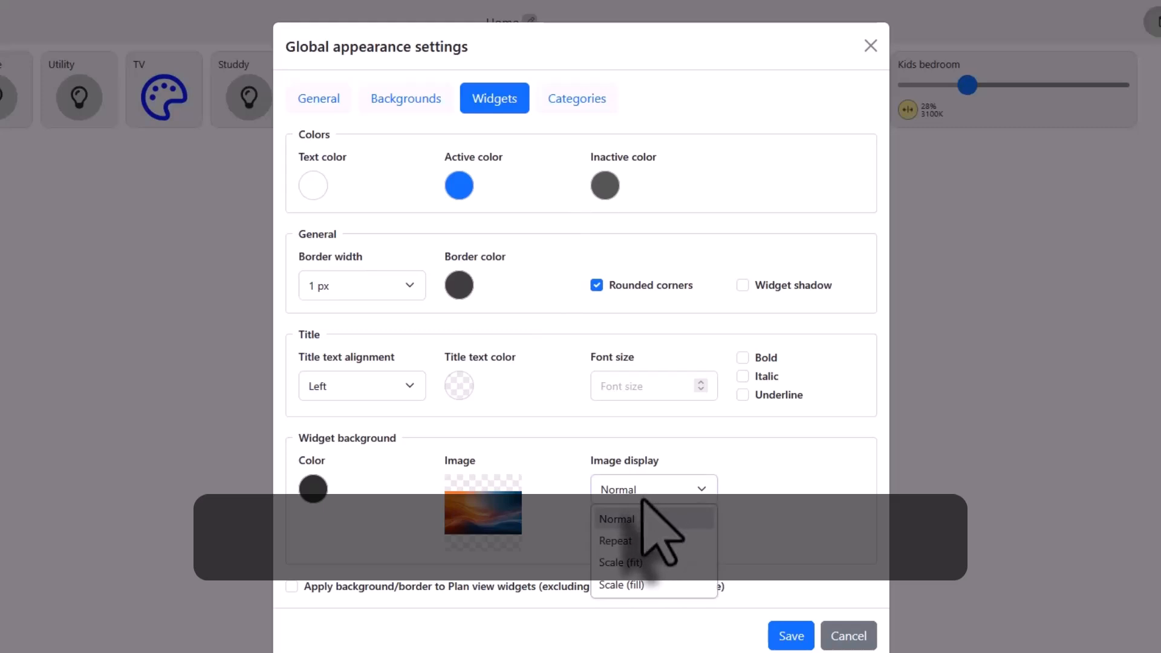
{"action": "left_click", "coordinate": [633, 586]}
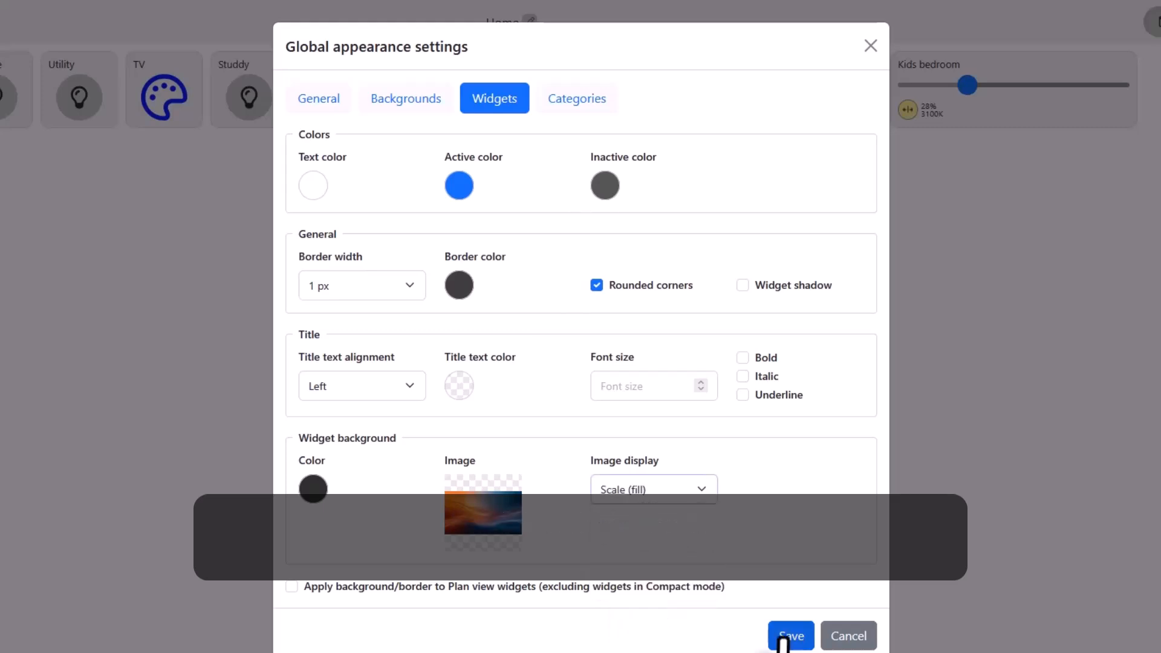
{"action": "left_click", "coordinate": [784, 640]}
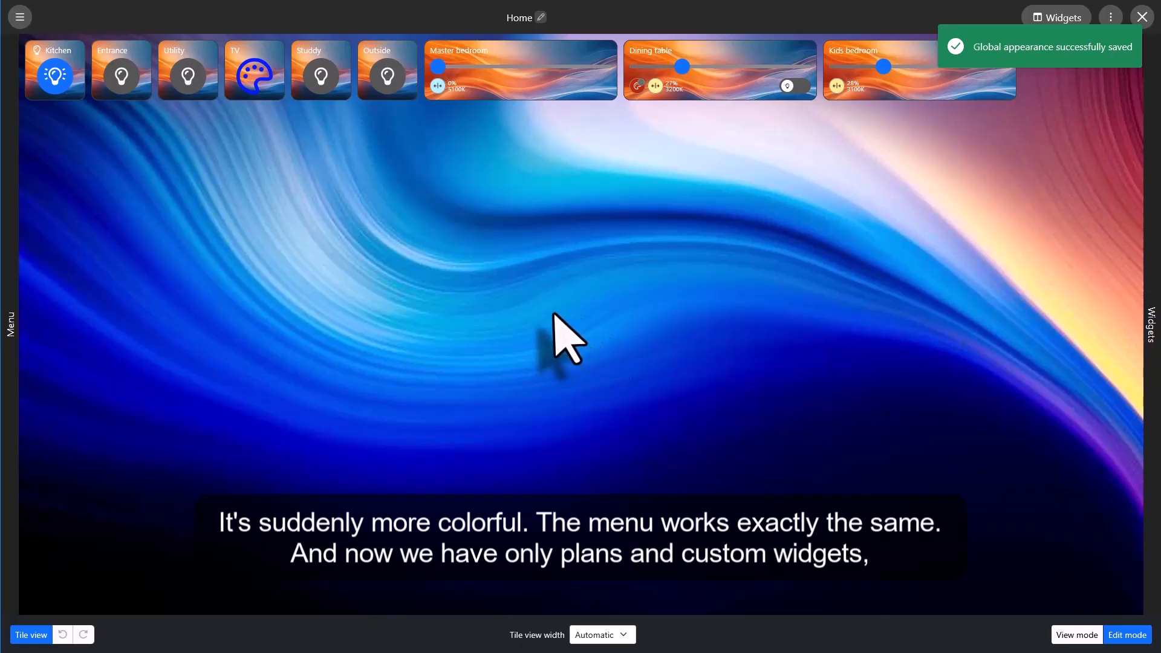
Examine the custom widgets list, the plans list, the available widget types and the global options.
{"action": "mouse_move", "coordinate": [10, 325]}
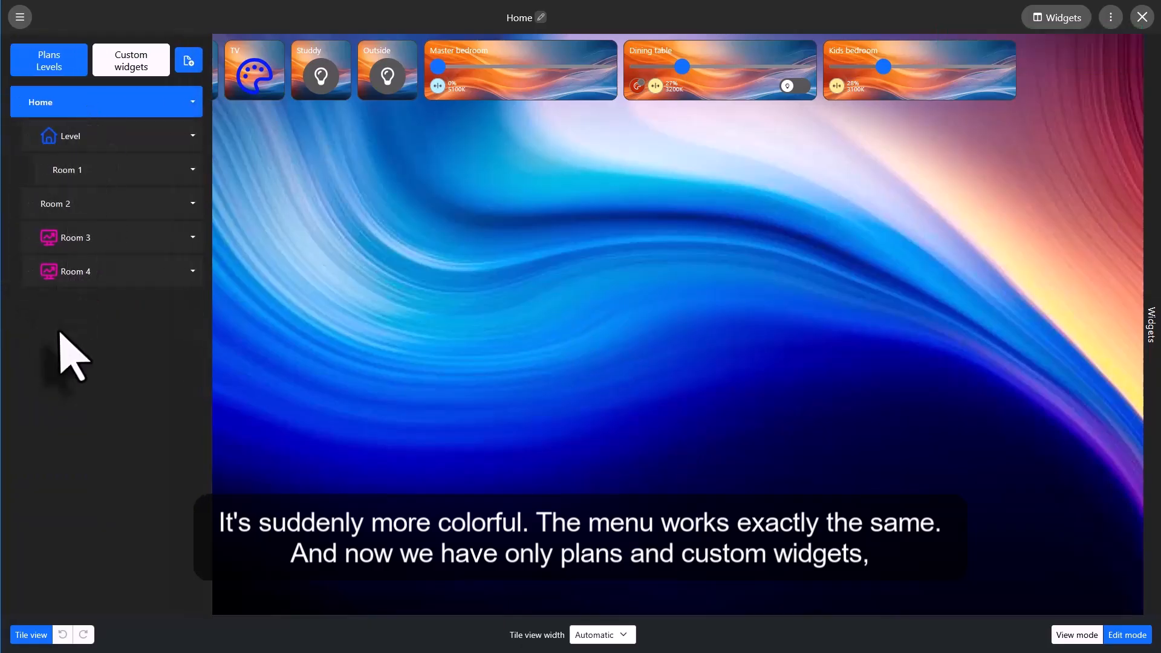
{"action": "left_click", "coordinate": [132, 64]}
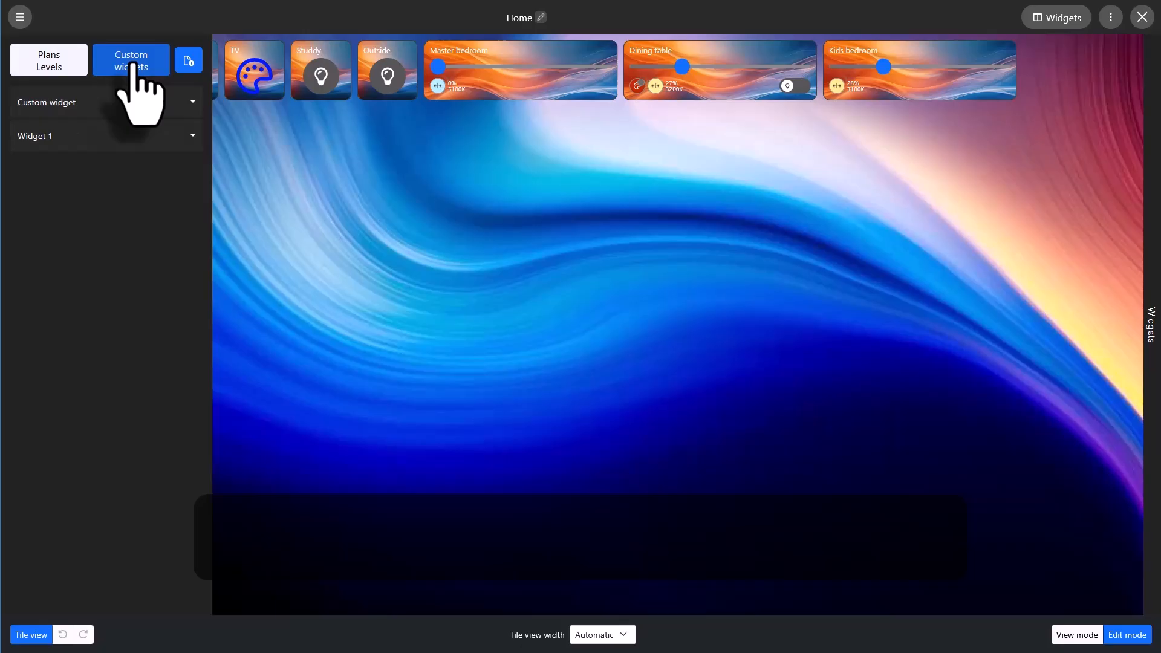
{"action": "left_click", "coordinate": [48, 64]}
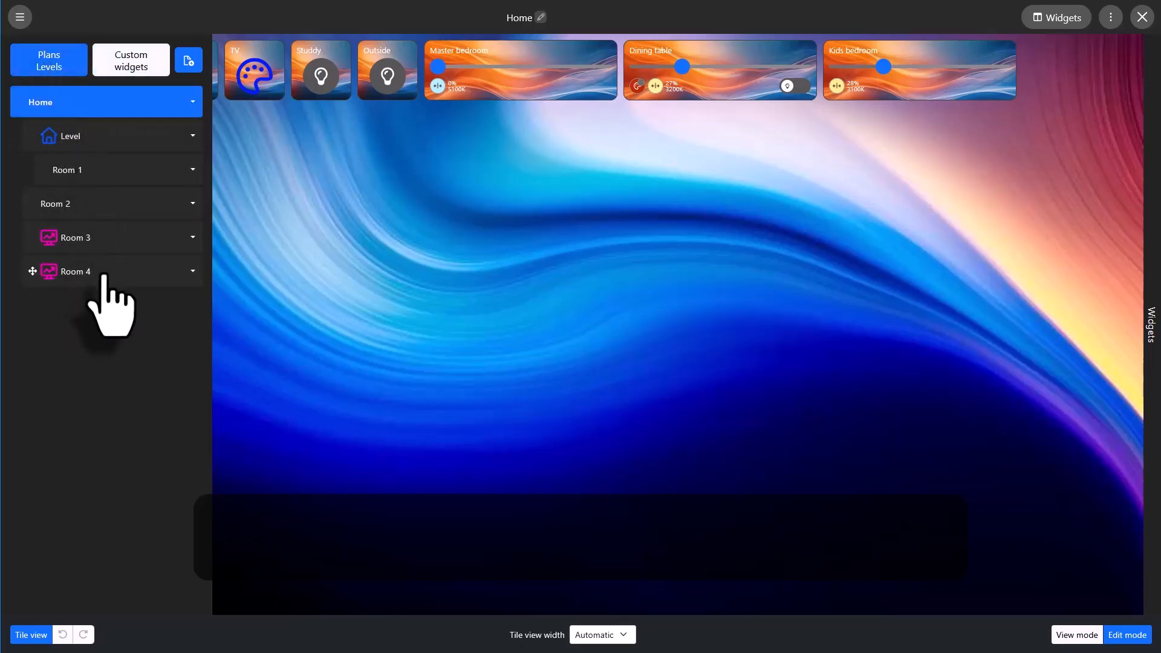
{"action": "mouse_move", "coordinate": [1145, 252]}
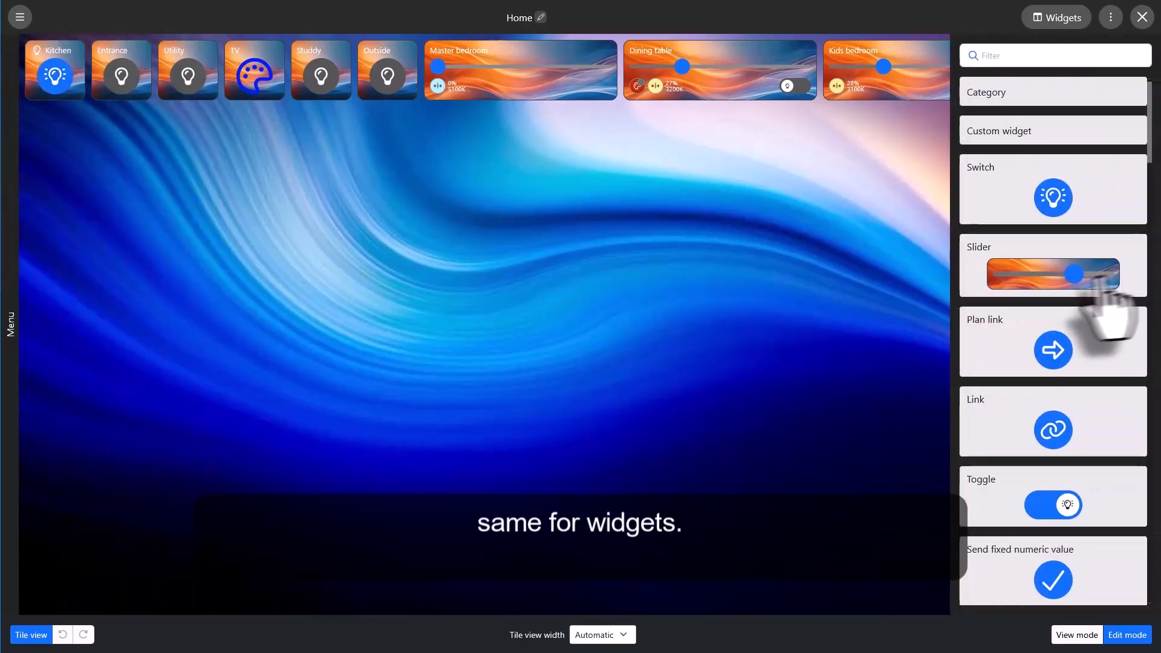
{"action": "scroll", "coordinate": [1104, 320], "scroll_direction": "down", "scroll_amount": 12}
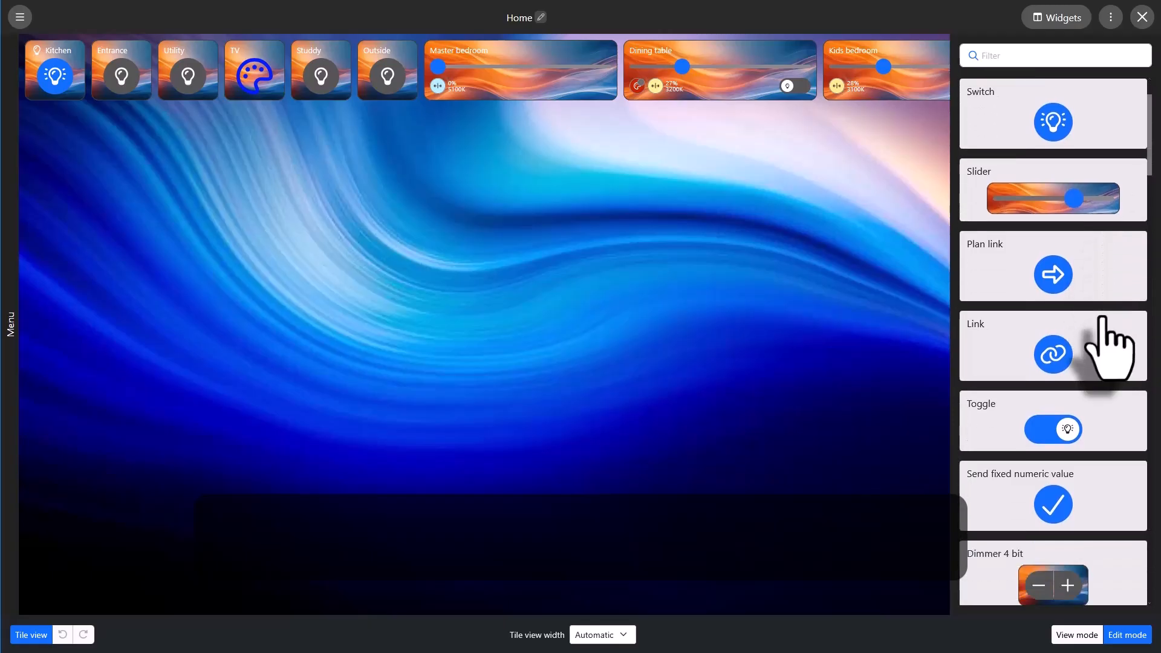
{"action": "scroll", "coordinate": [1104, 319], "scroll_direction": "up", "scroll_amount": 12}
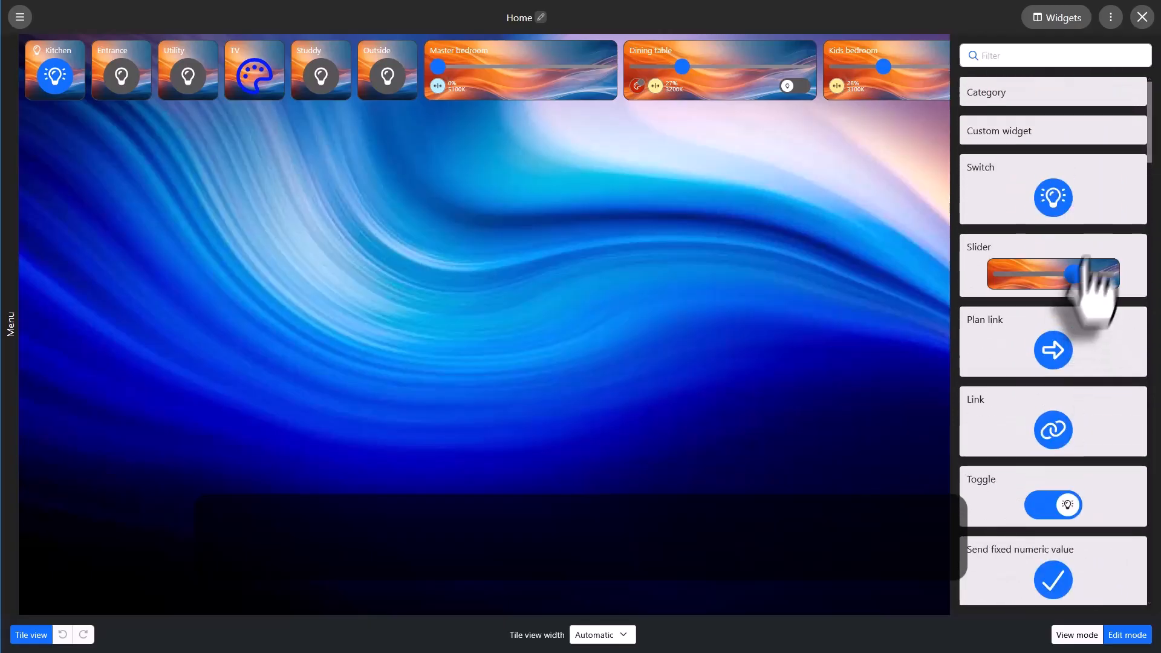
{"action": "left_click", "coordinate": [1110, 18]}
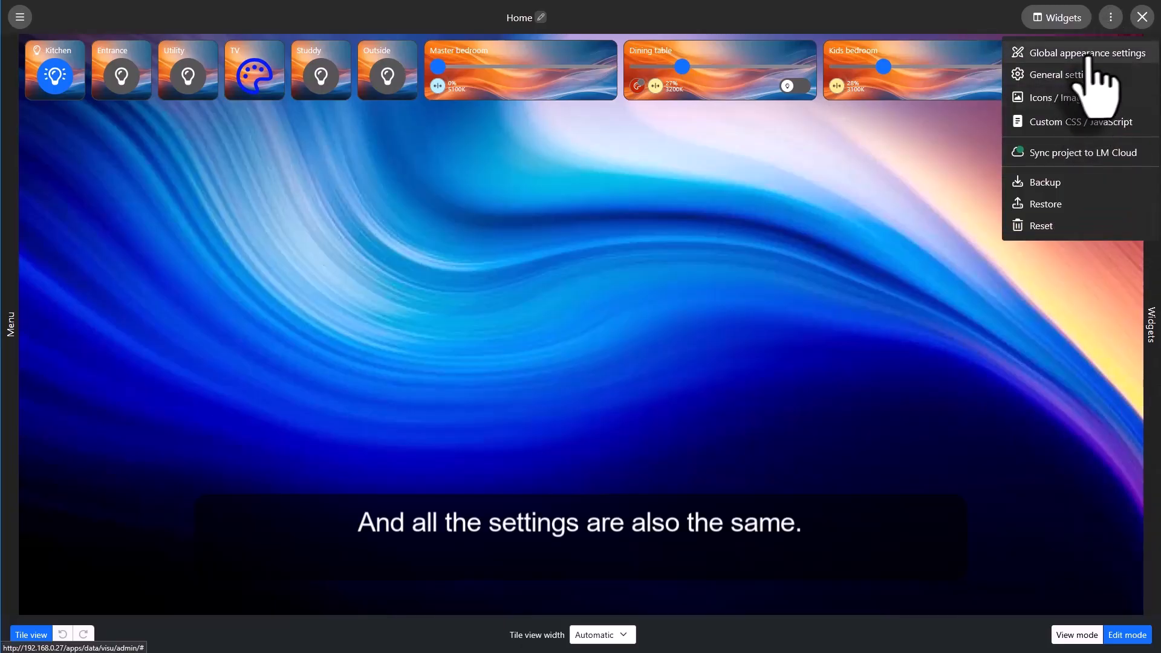
{"action": "left_click", "coordinate": [628, 248]}
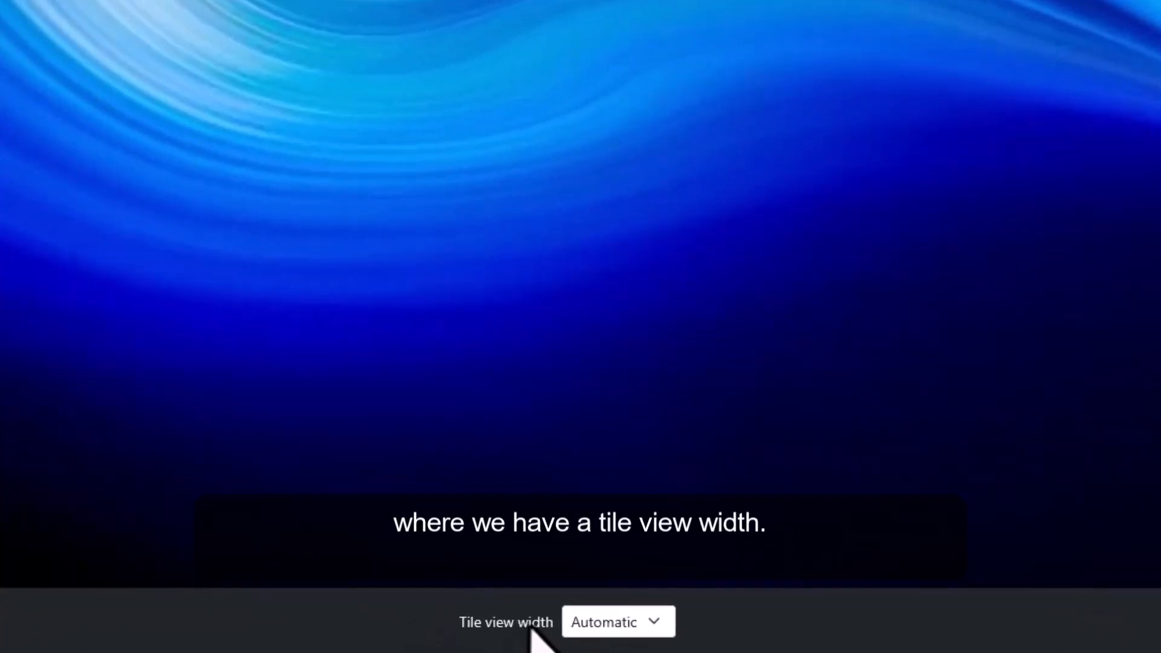
Set the tile view width to 3 tiles to preview the Home page on a small device.
{"action": "left_click", "coordinate": [626, 631]}
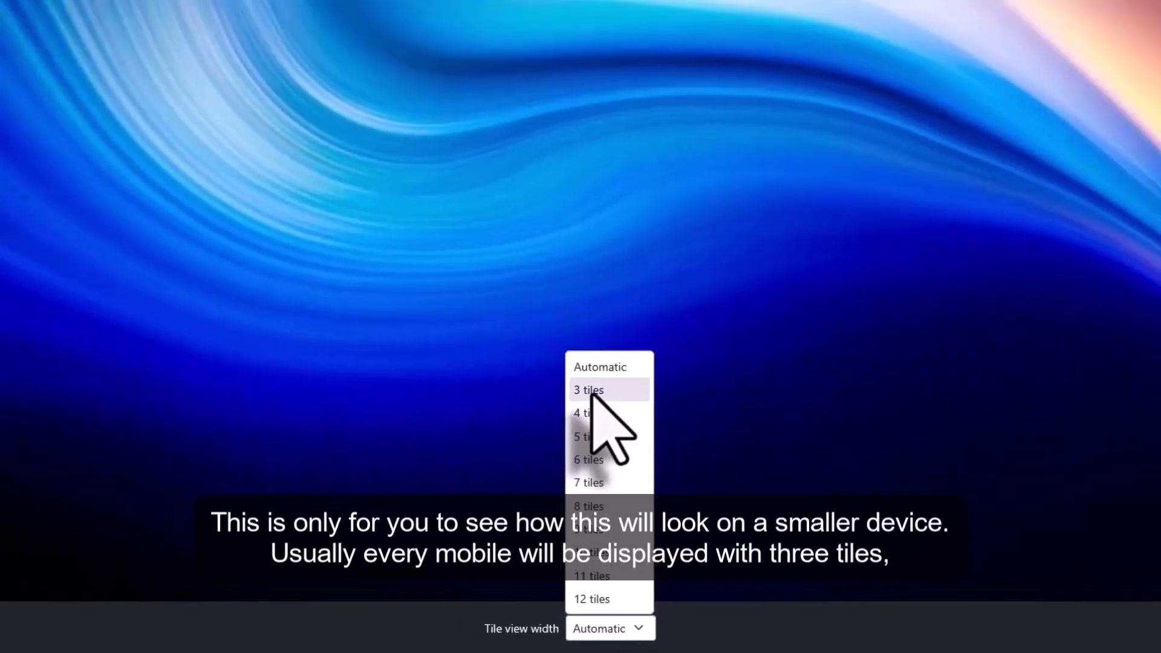
{"action": "left_click", "coordinate": [591, 321]}
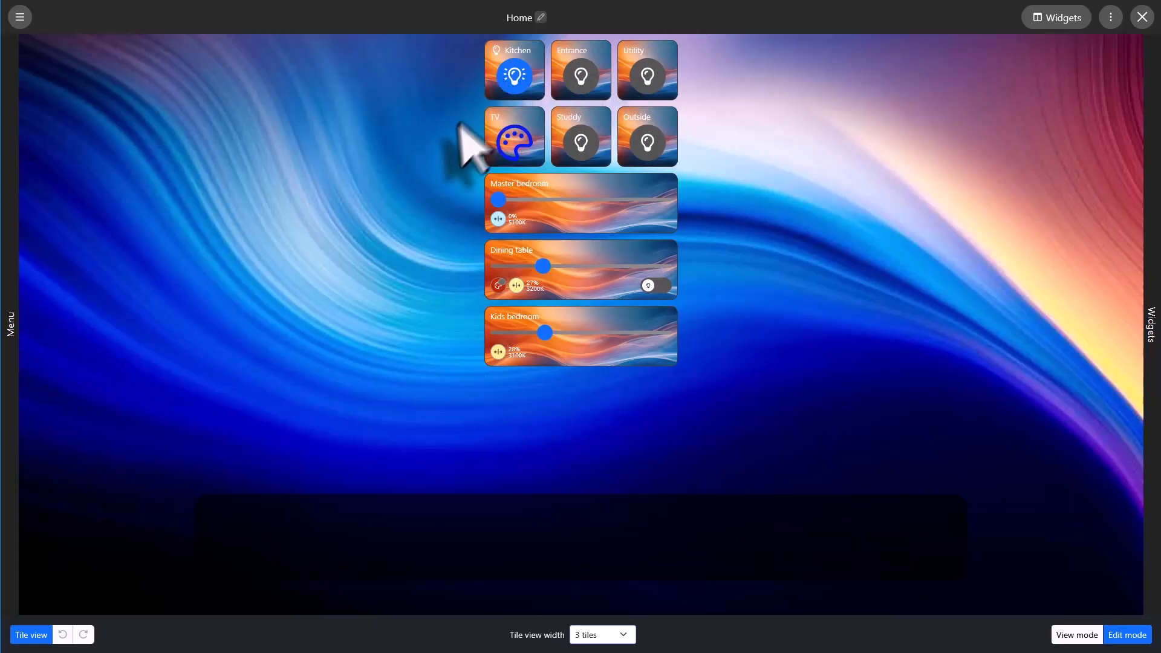
Preview the Home page at a tile view width of 4 tiles and move the Studdy tile below the Outside tile.
{"action": "left_click", "coordinate": [610, 642]}
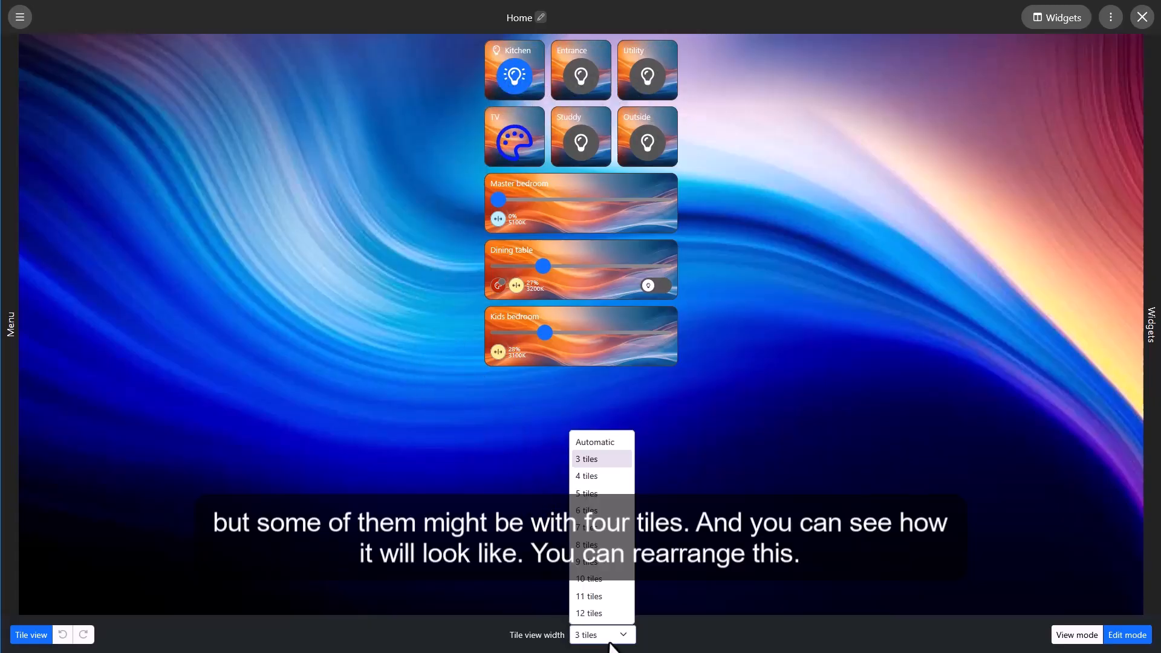
{"action": "left_click", "coordinate": [599, 477]}
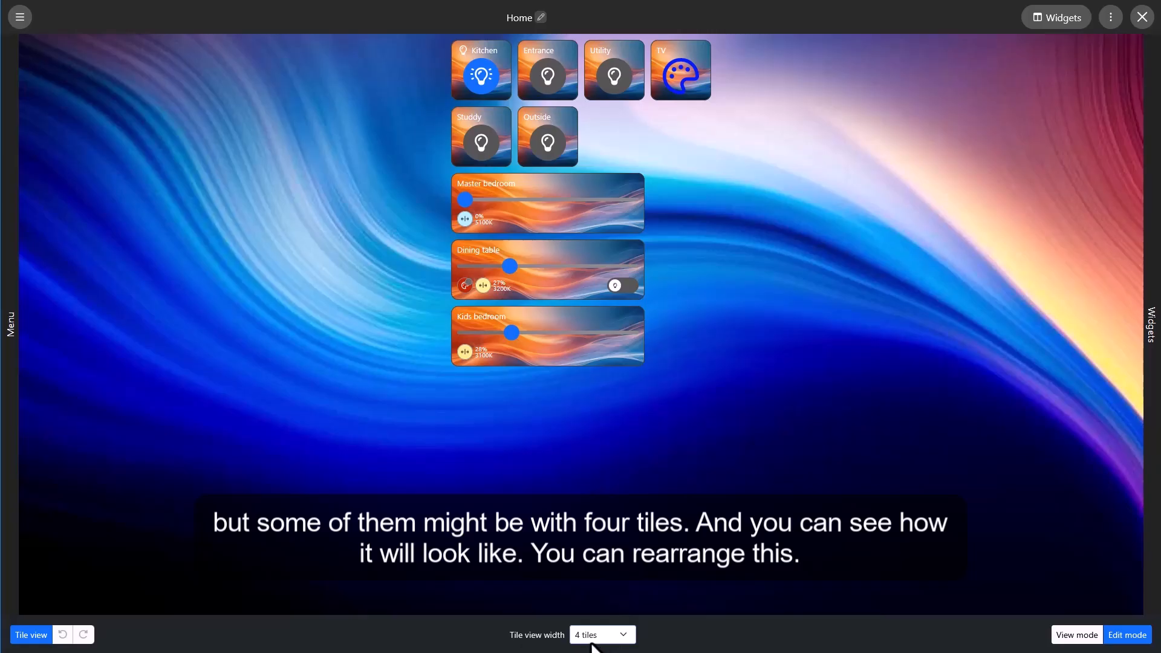
{"action": "left_click_drag", "start_coordinate": [474, 156], "coordinate": [471, 209]}
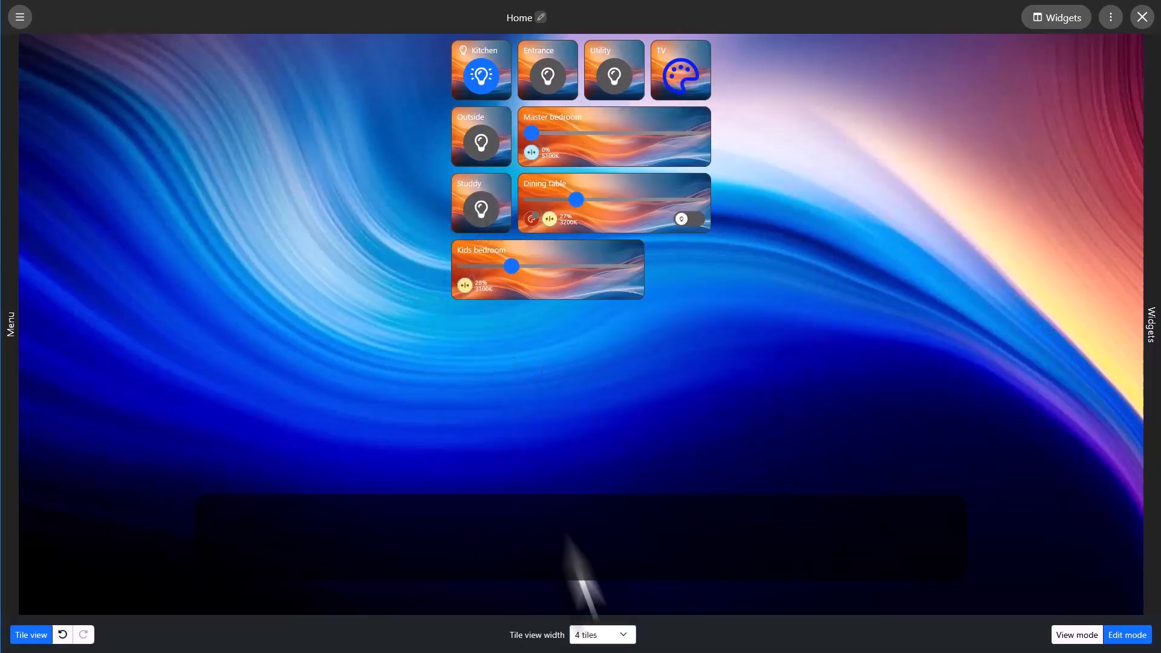
Move the Studdy tile ahead of TV at a 3-tile preview width, and return the tile view width to Automatic.
{"action": "left_click", "coordinate": [606, 642]}
{"action": "left_click", "coordinate": [596, 484]}
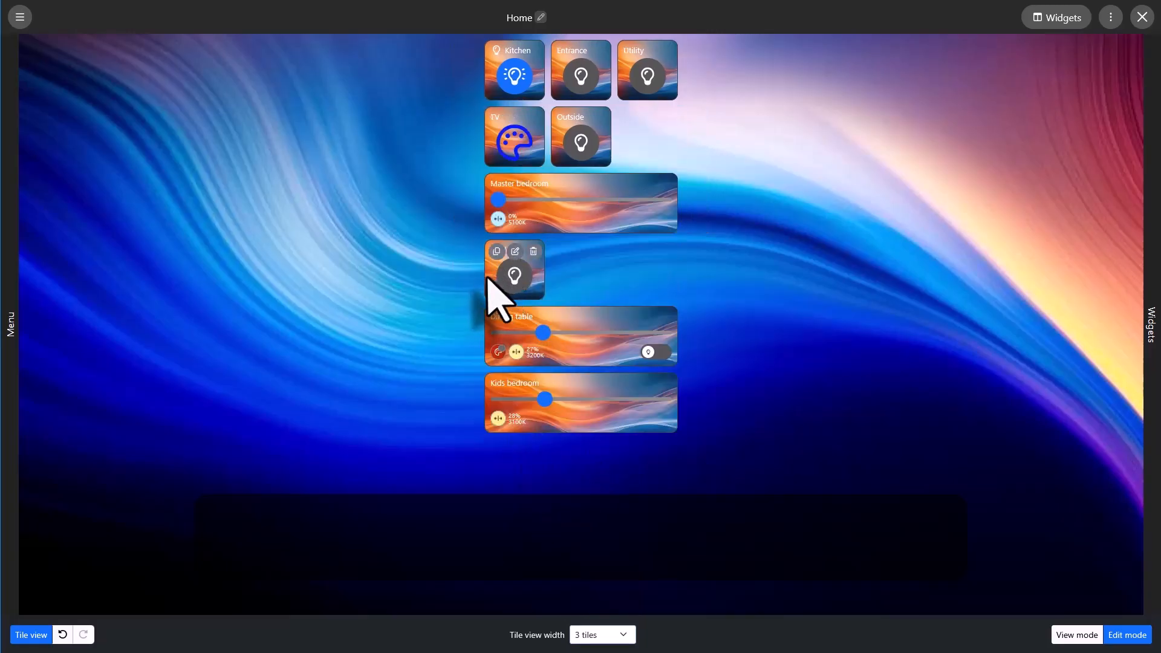
{"action": "left_click_drag", "start_coordinate": [489, 283], "coordinate": [494, 163]}
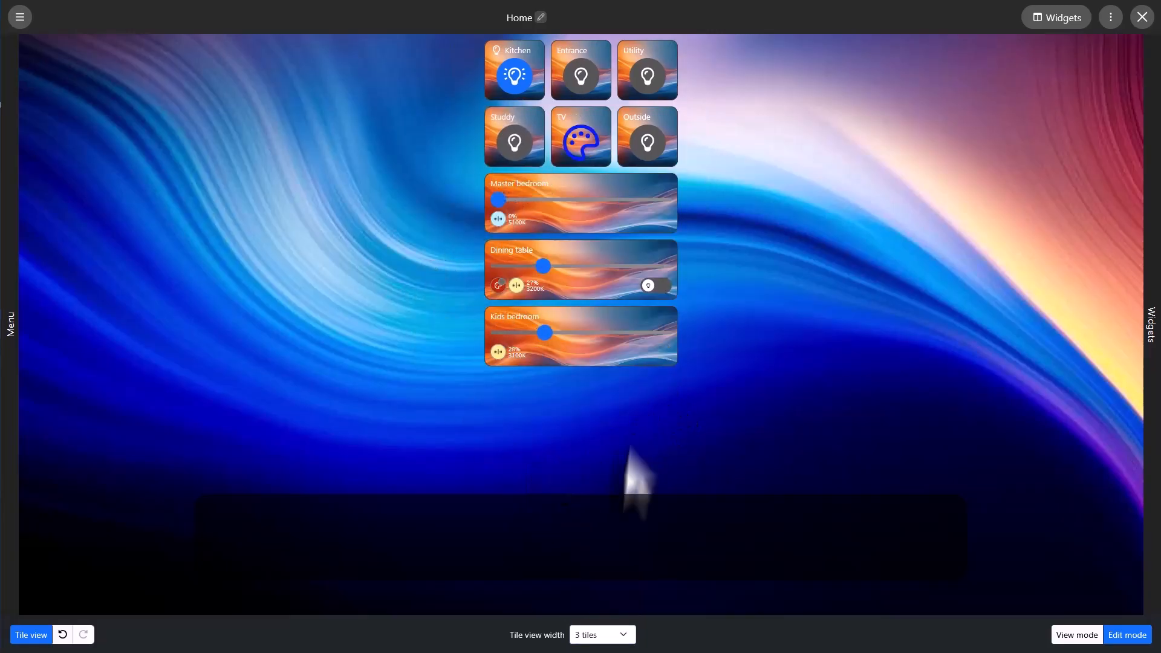
{"action": "left_click", "coordinate": [613, 642]}
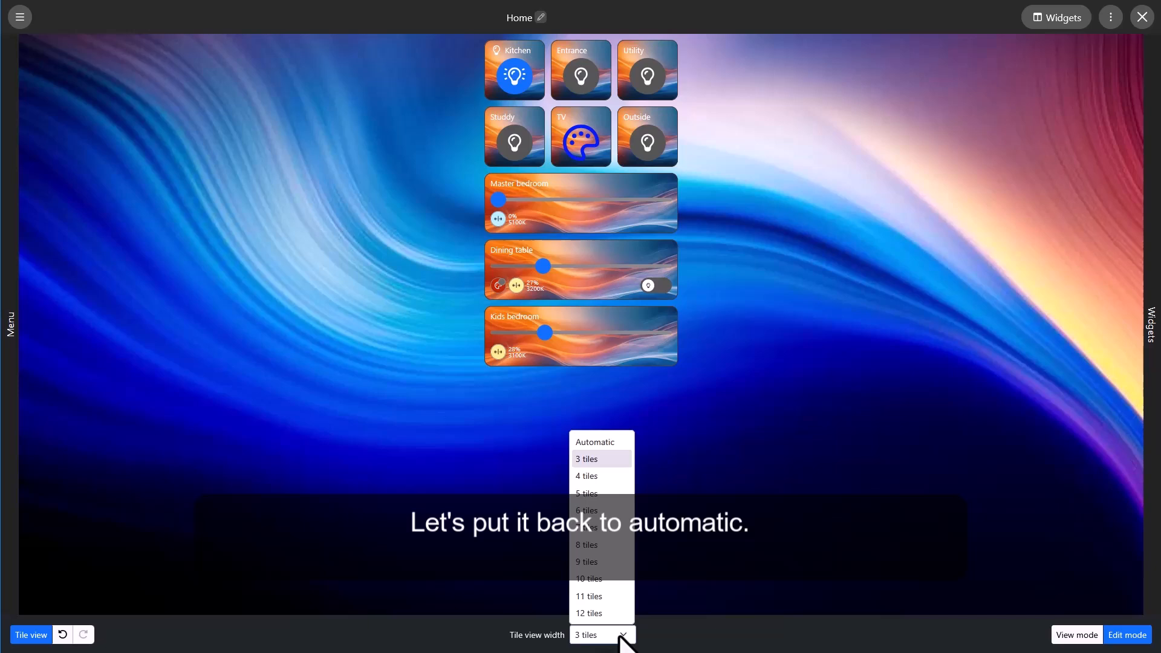
{"action": "left_click", "coordinate": [591, 446]}
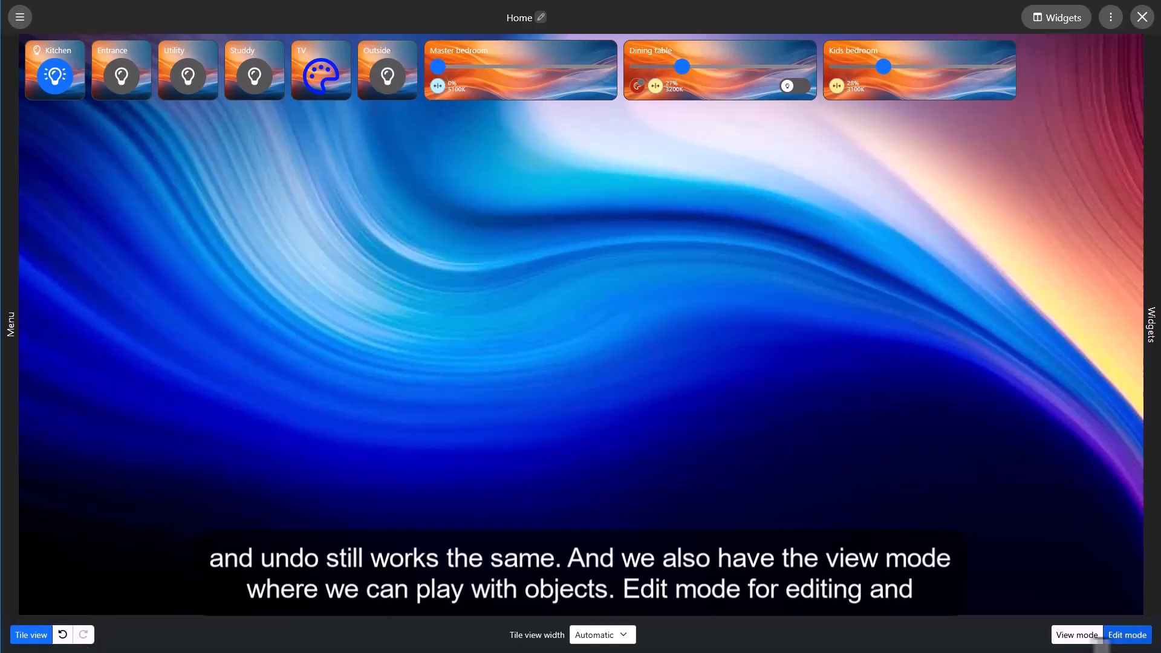
Set the Master bedroom slider to about 43% in view mode and return to edit mode.
{"action": "left_click", "coordinate": [1075, 635]}
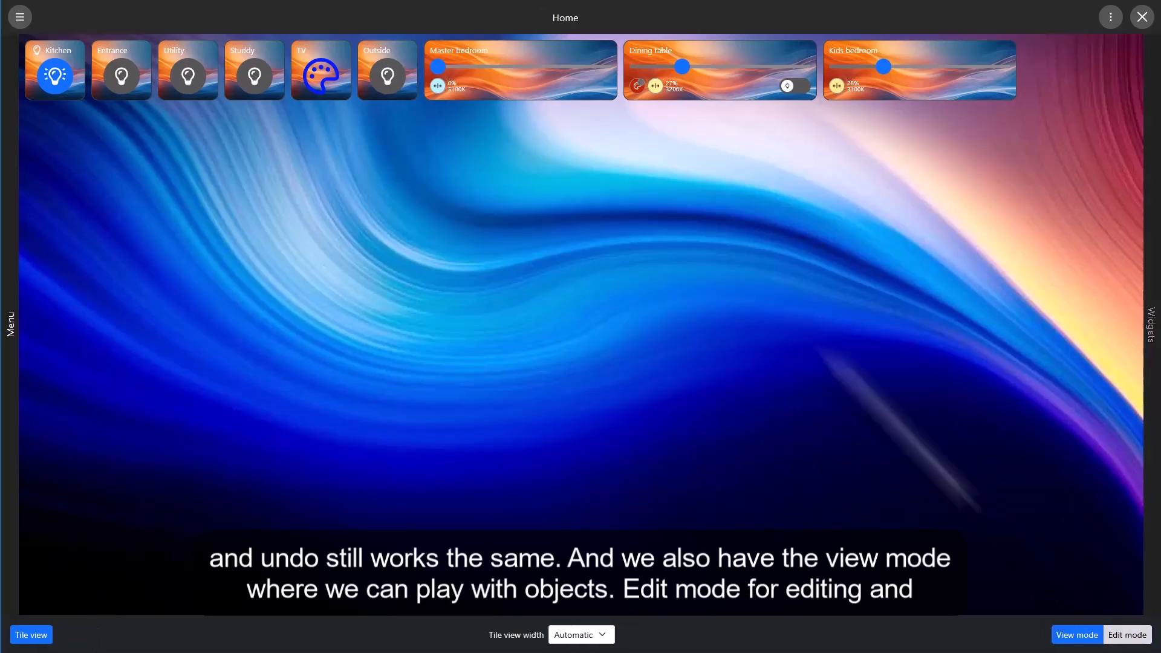
{"action": "left_click", "coordinate": [509, 66]}
{"action": "left_click", "coordinate": [1127, 634]}
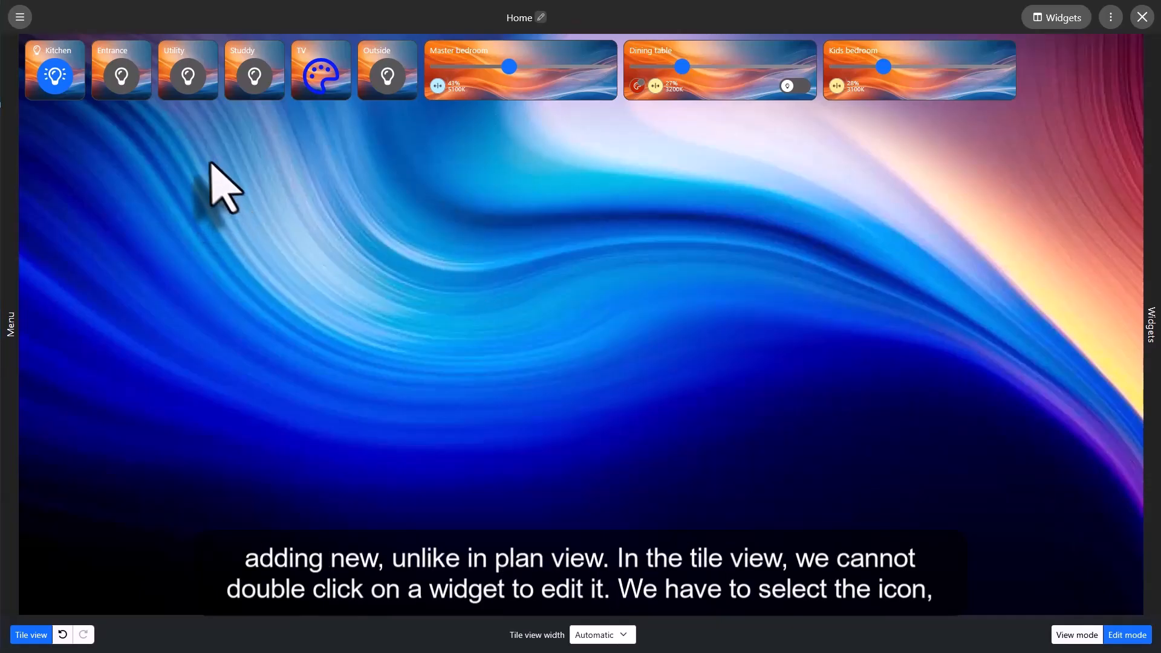
Examine the tile view size settings of the Utility switch and the Master bedroom slider widgets.
{"action": "left_click", "coordinate": [181, 78]}
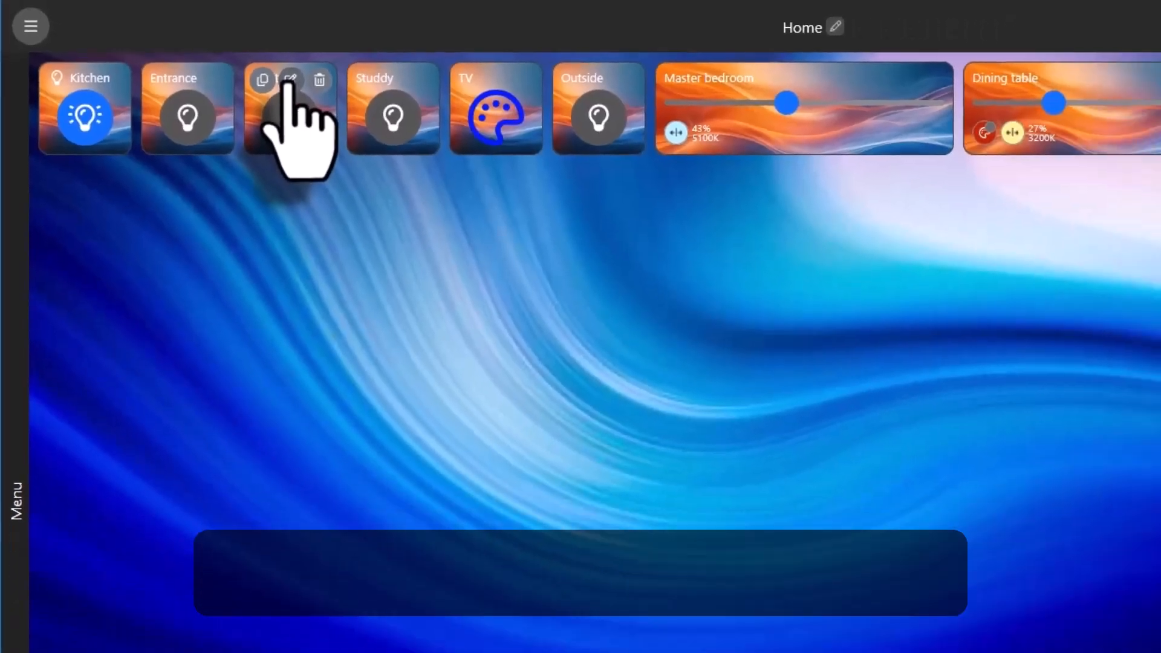
{"action": "left_click", "coordinate": [353, 97]}
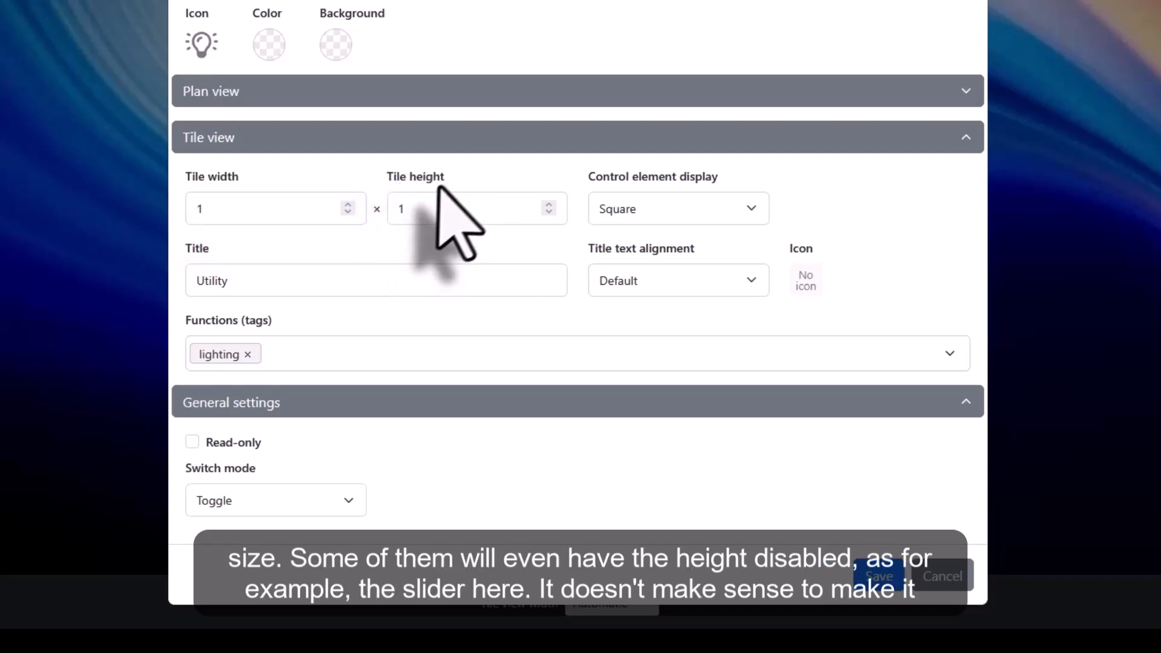
{"action": "left_click", "coordinate": [879, 576]}
{"action": "mouse_move", "coordinate": [517, 79]}
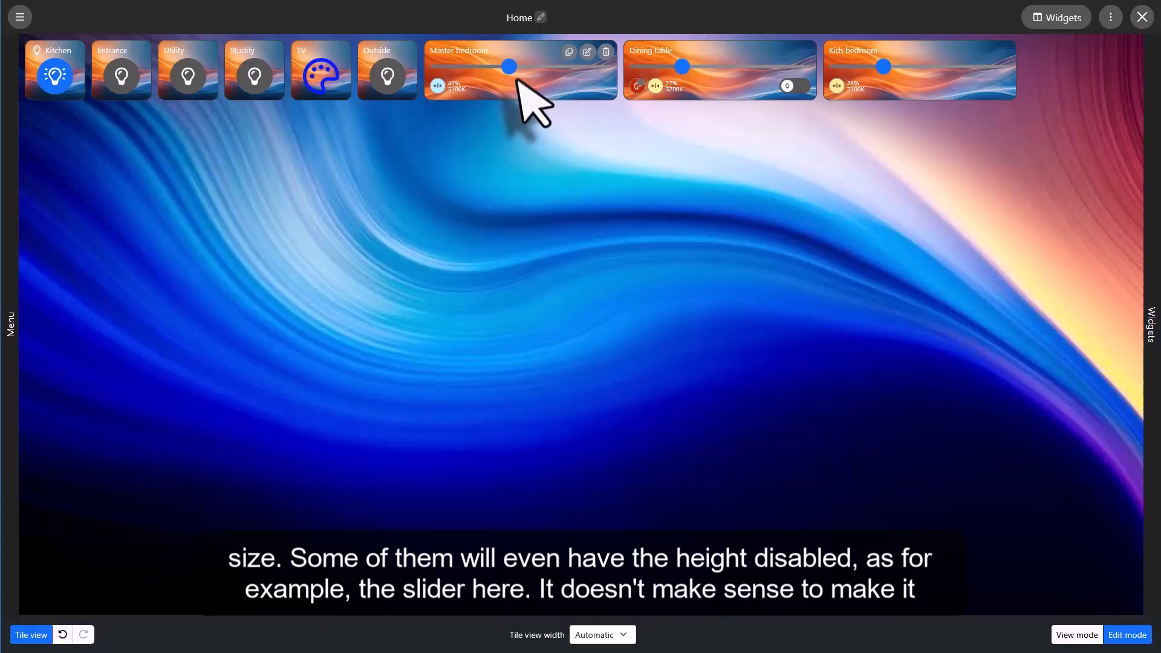
{"action": "left_click", "coordinate": [586, 51]}
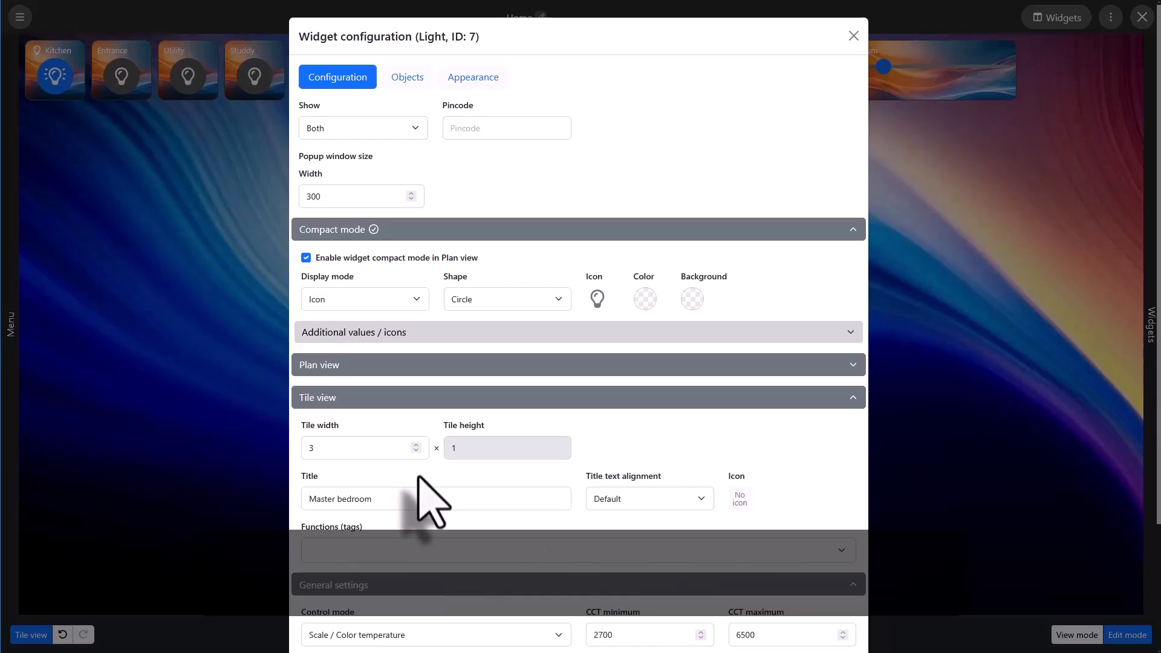
{"action": "scroll", "coordinate": [475, 487], "scroll_direction": "down", "scroll_amount": 3}
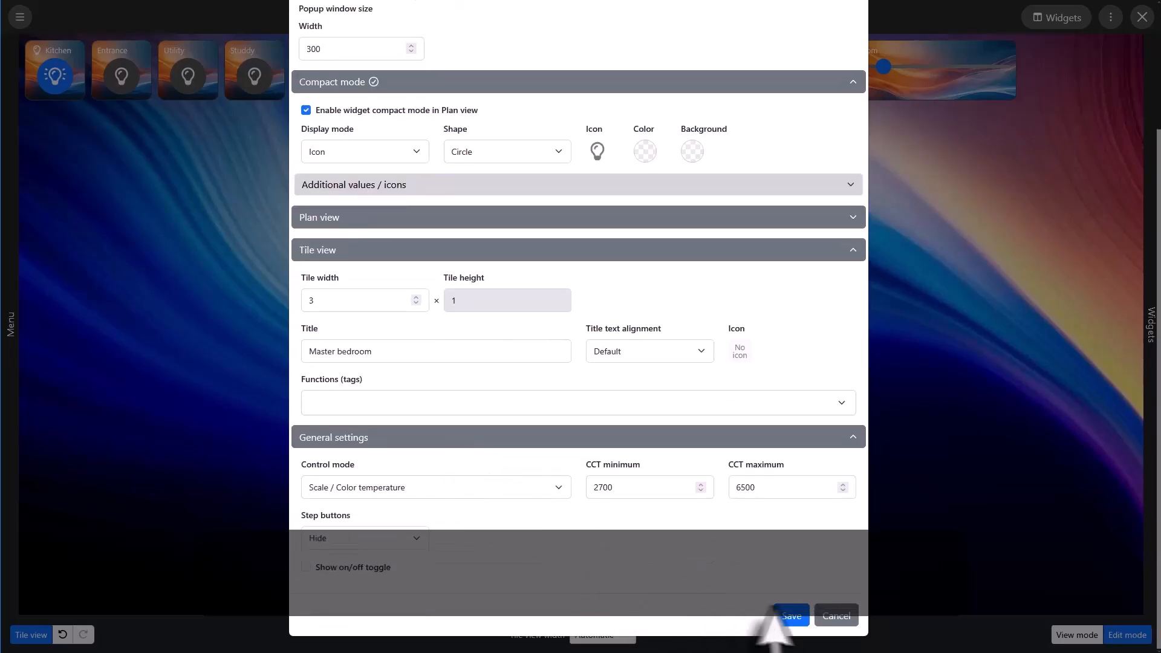
{"action": "left_click", "coordinate": [828, 617]}
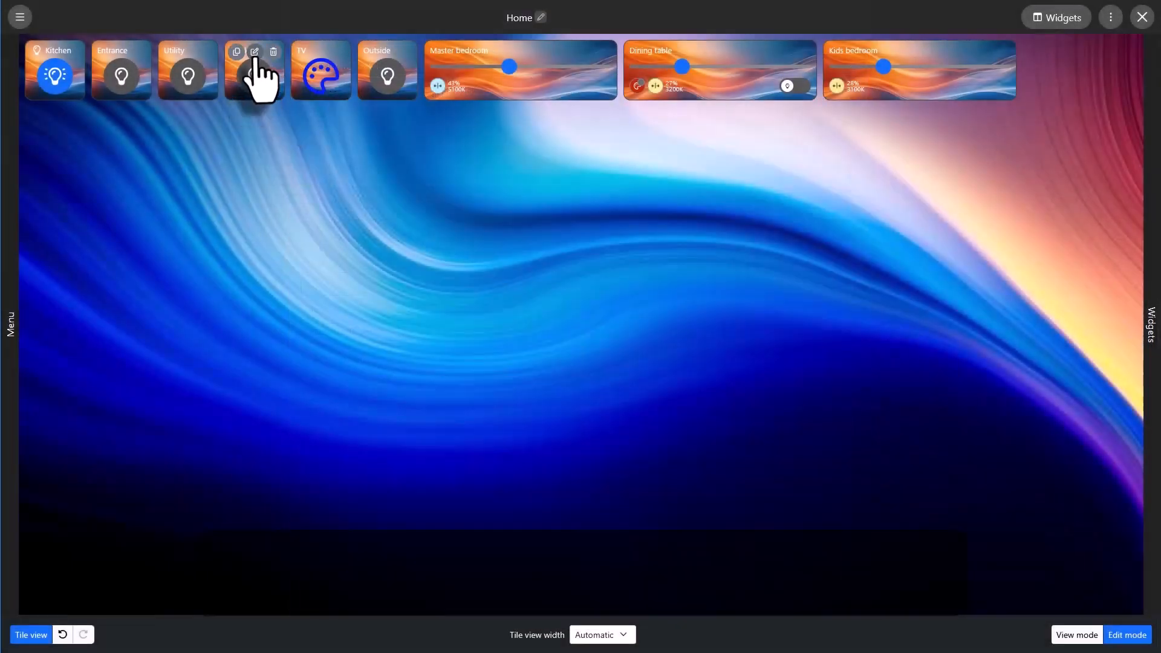
Set the Studdy widget's tile width to 3 and save its configuration.
{"action": "left_click", "coordinate": [255, 53]}
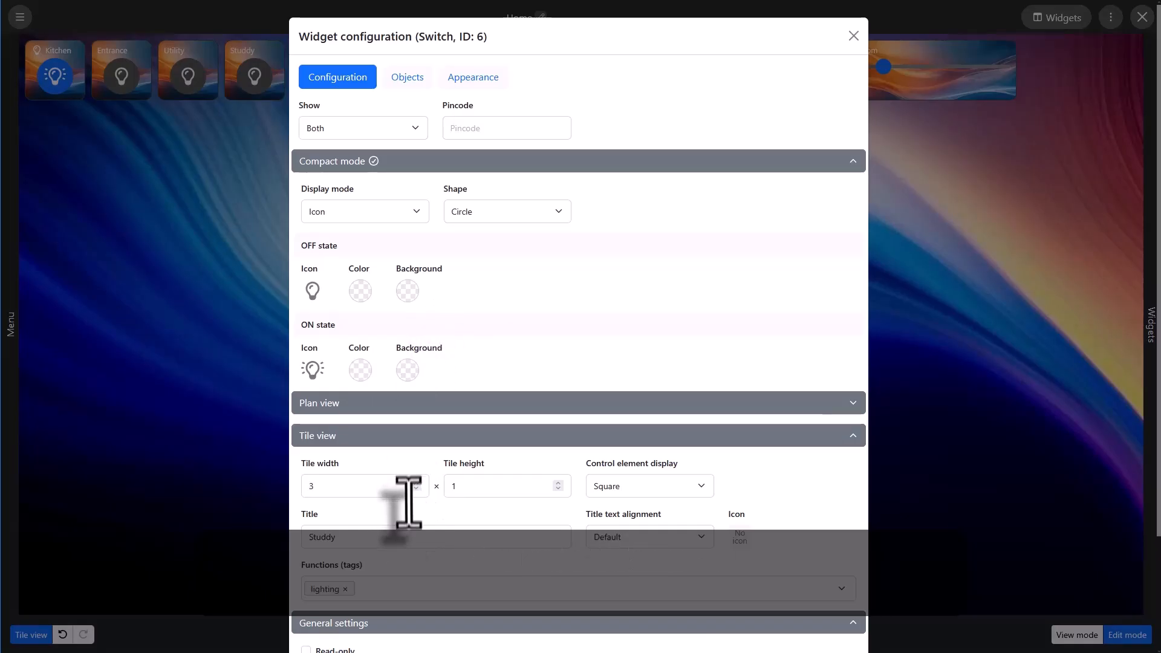
{"action": "scroll", "coordinate": [674, 592], "scroll_direction": "down", "scroll_amount": 3}
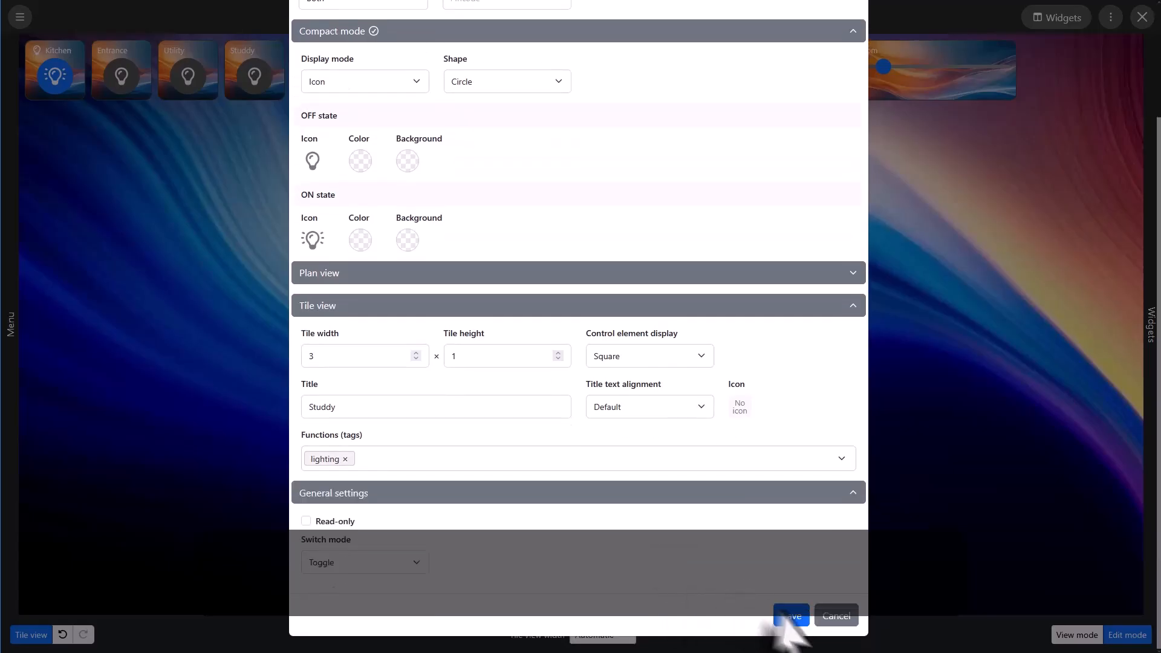
{"action": "left_click", "coordinate": [787, 616]}
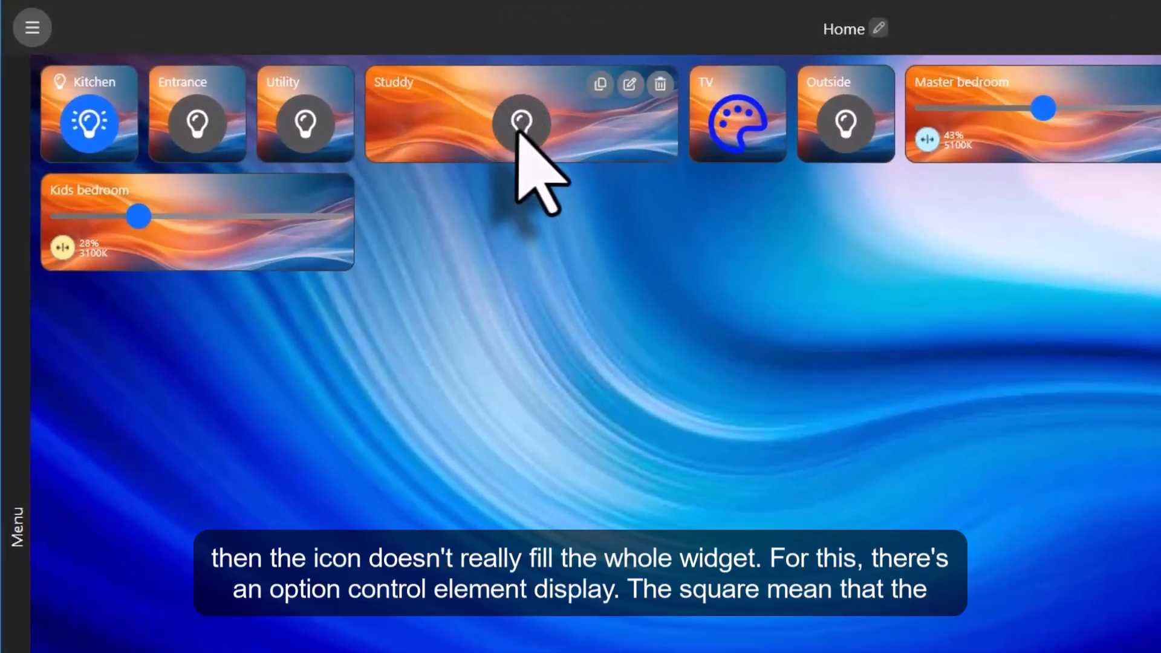
Change the Studdy widget's control element display to "Fill available space" and save its configuration.
{"action": "left_click", "coordinate": [498, 129]}
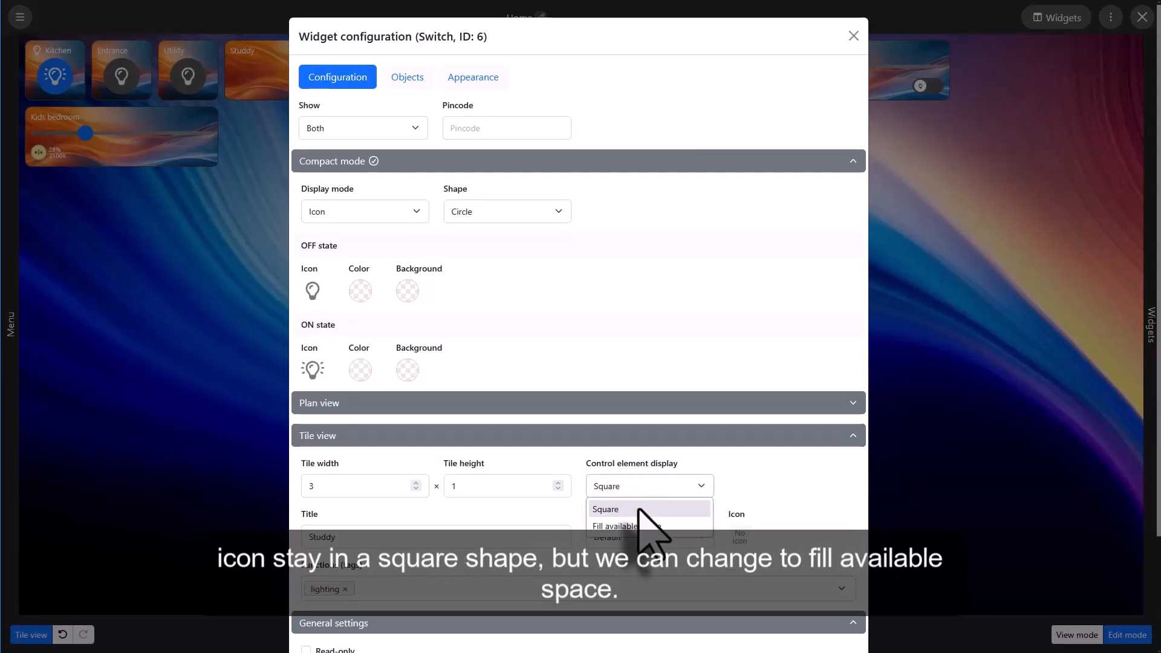
{"action": "left_click", "coordinate": [624, 527]}
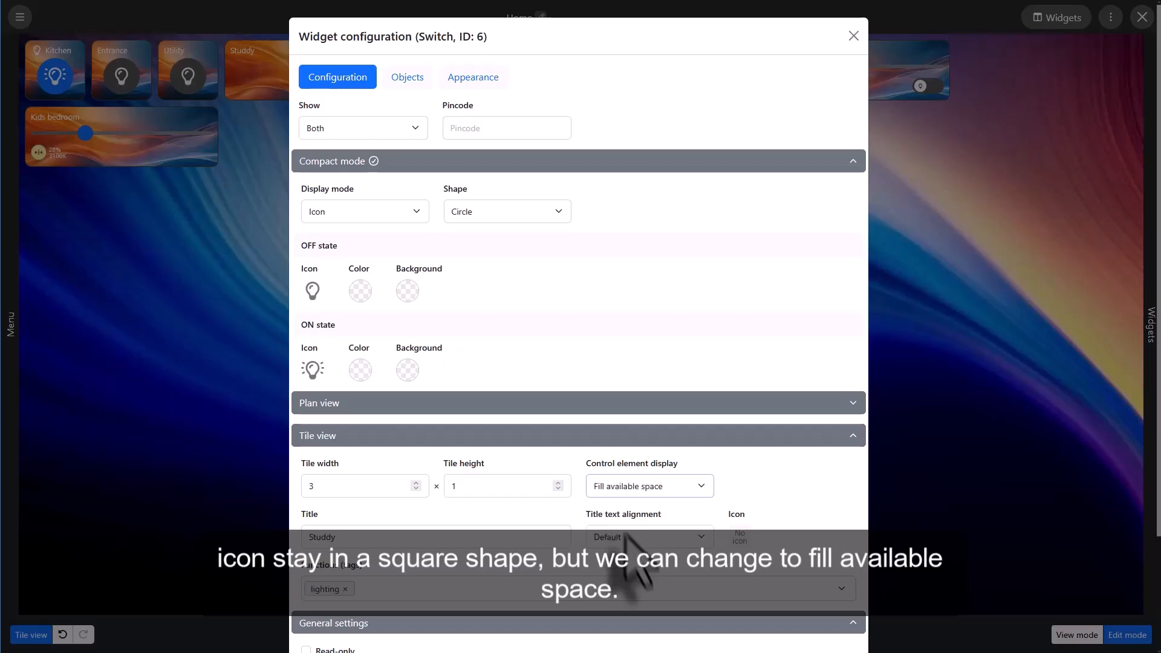
{"action": "scroll", "coordinate": [660, 575], "scroll_direction": "down", "scroll_amount": 3}
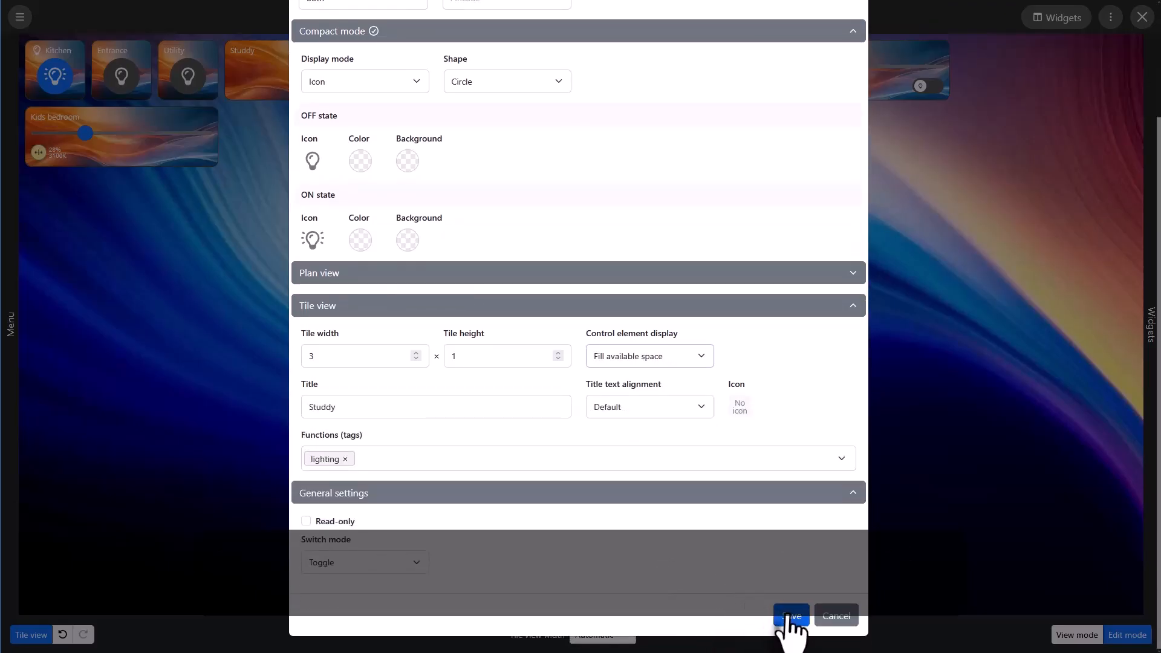
{"action": "left_click", "coordinate": [791, 616]}
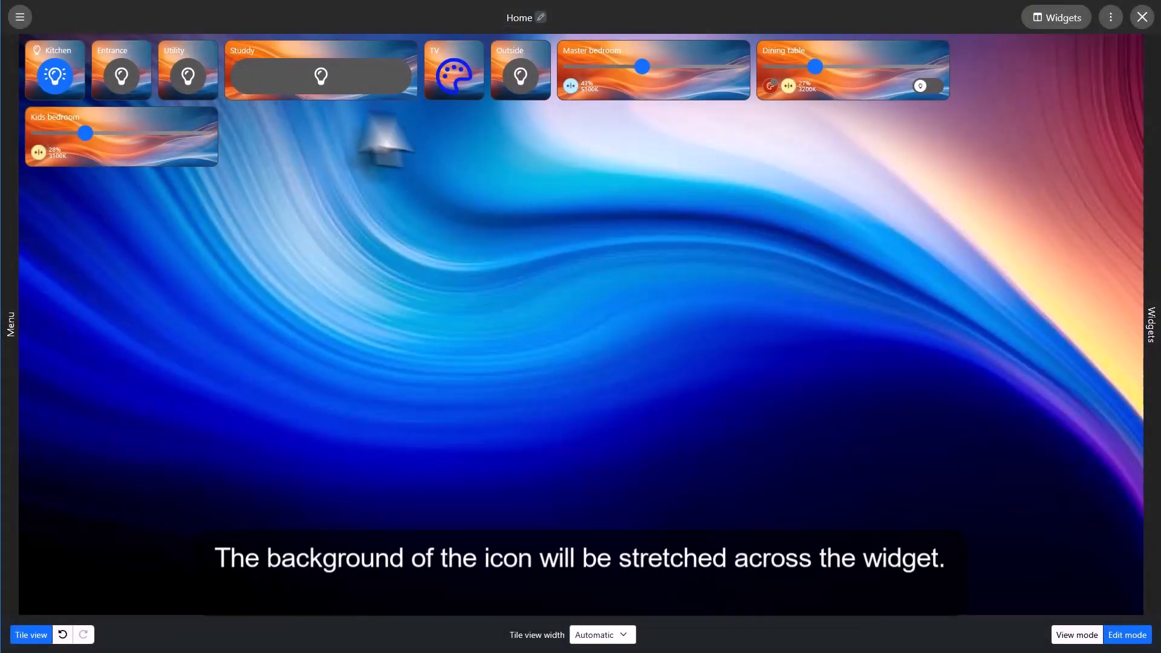
Set the Studdy widget's control element display to "Square" and its tile height to 3, and save the configuration.
{"action": "mouse_move", "coordinate": [380, 79]}
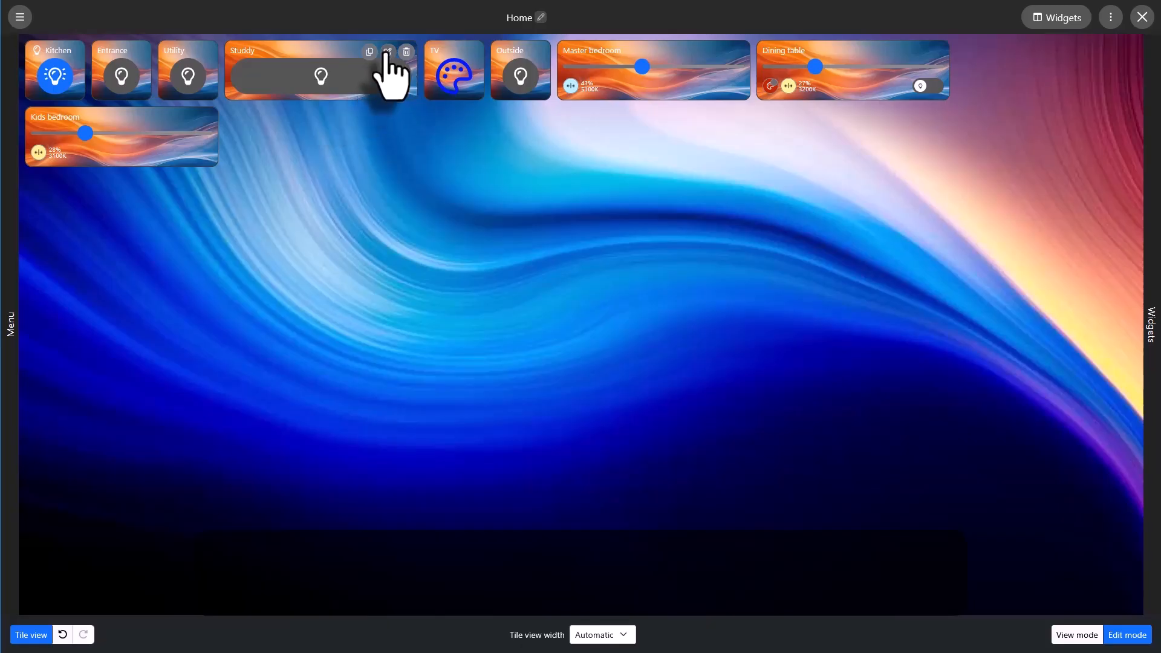
{"action": "left_click", "coordinate": [387, 54]}
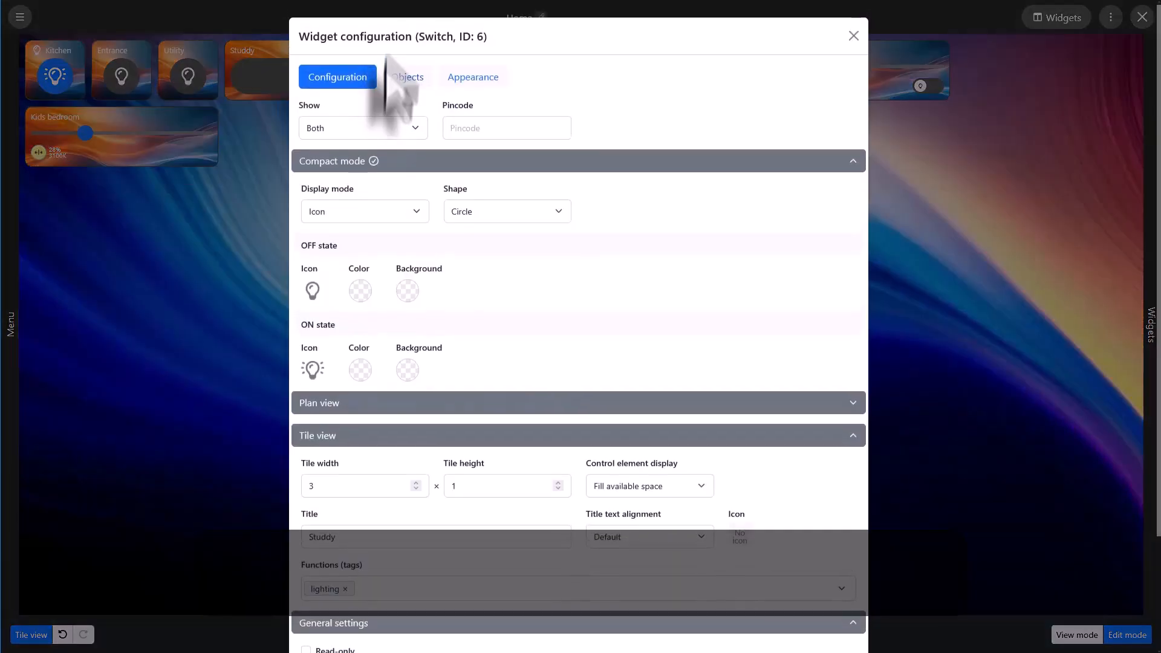
{"action": "left_click", "coordinate": [636, 489]}
{"action": "left_click", "coordinate": [637, 510]}
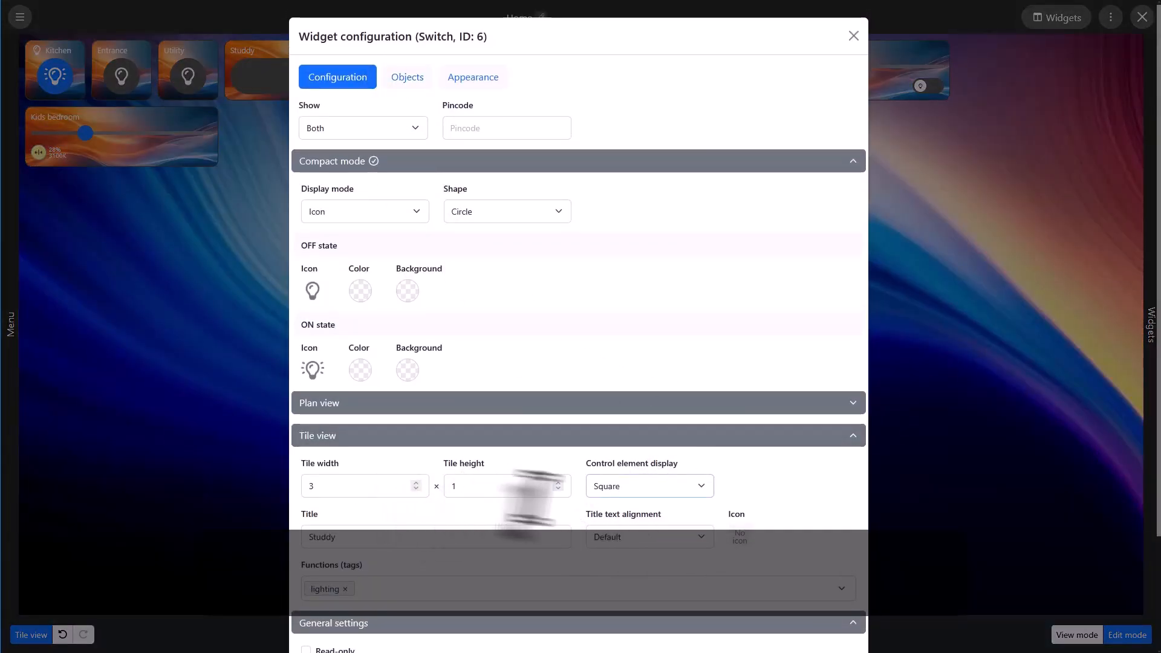
{"action": "left_click", "coordinate": [557, 483]}
{"action": "left_click", "coordinate": [557, 483]}
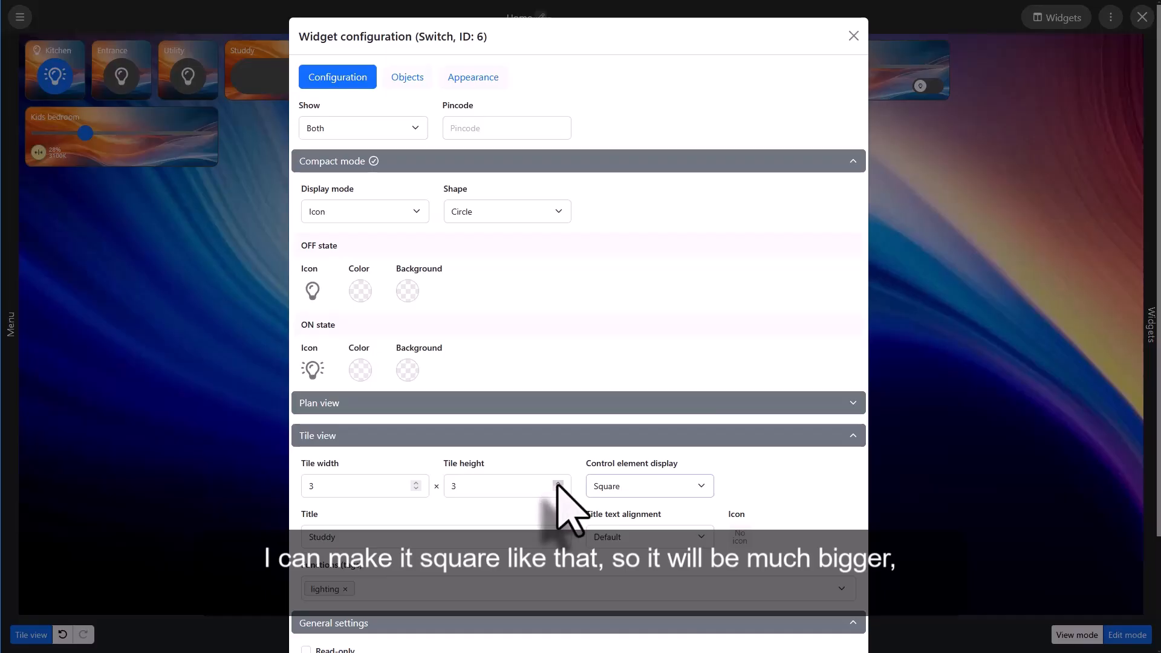
{"action": "scroll", "coordinate": [557, 488], "scroll_direction": "down", "scroll_amount": 2}
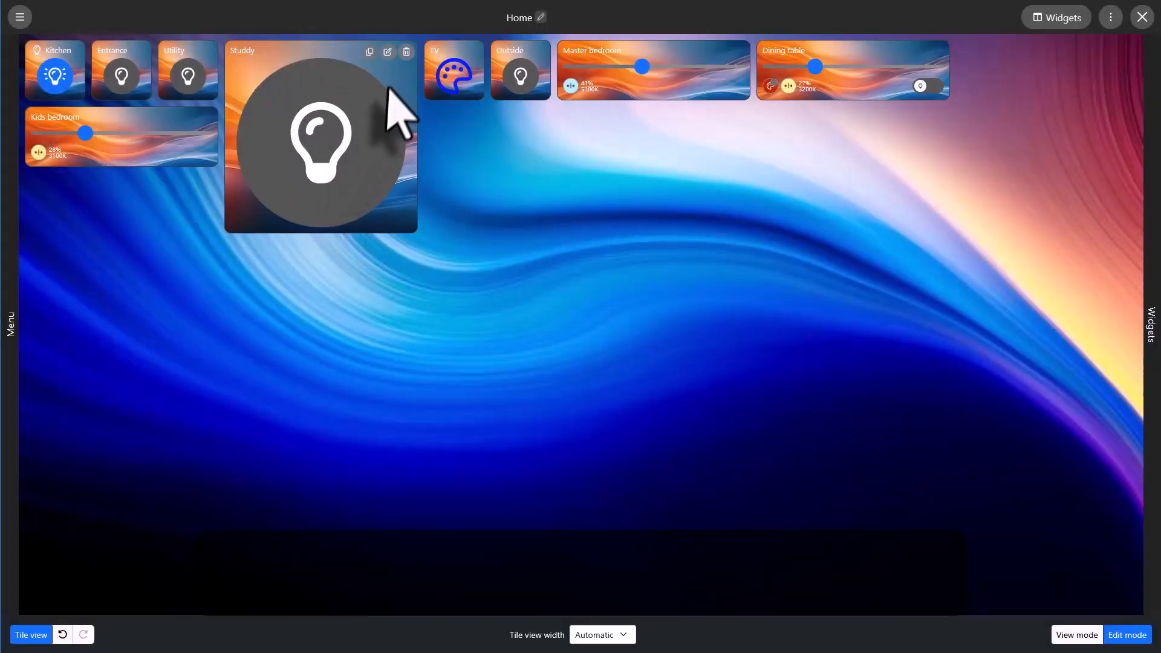
Set the Studdy widget's tile title text alignment to "Right".
{"action": "left_click", "coordinate": [387, 52]}
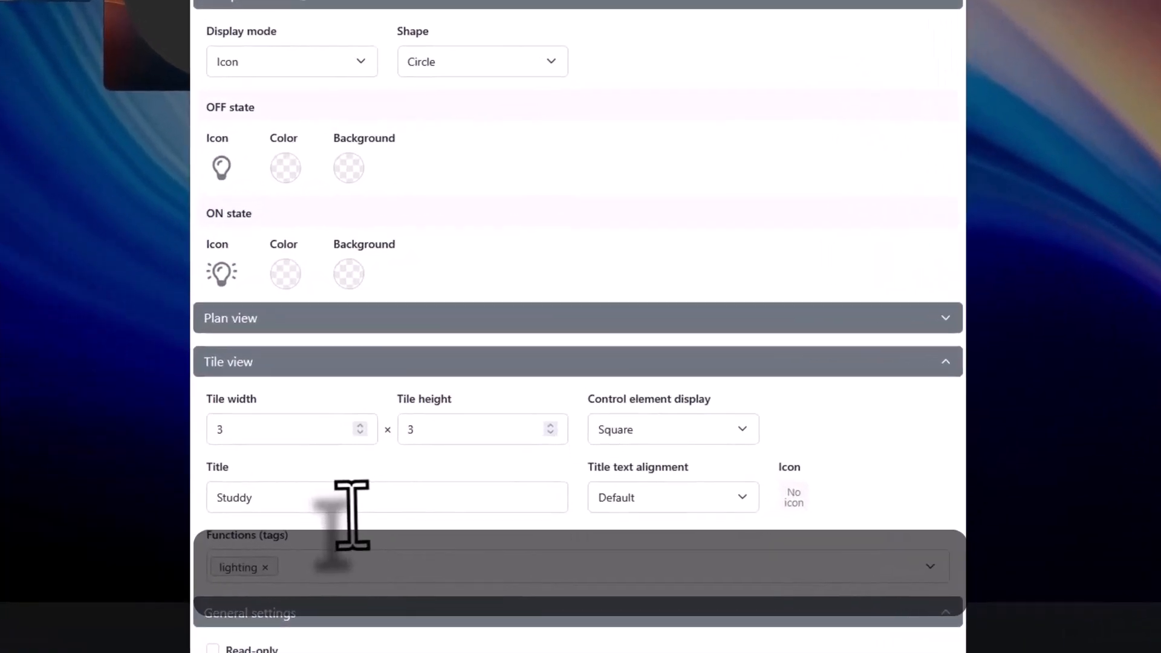
{"action": "scroll", "coordinate": [403, 540], "scroll_direction": "down", "scroll_amount": 3}
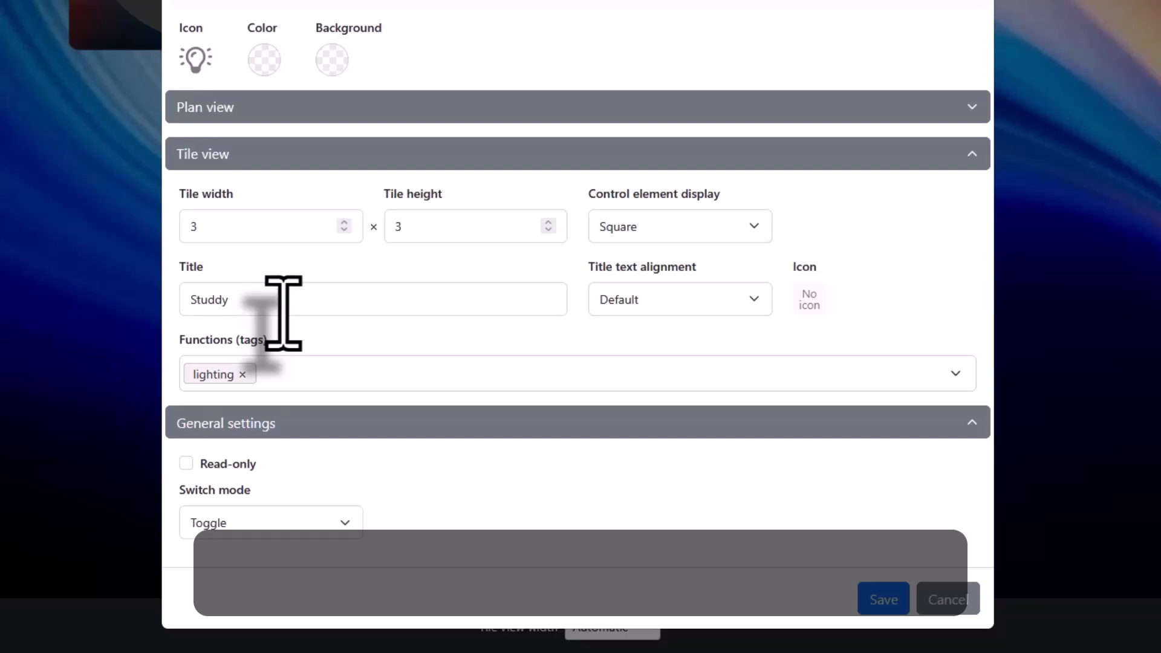
{"action": "left_click", "coordinate": [657, 308]}
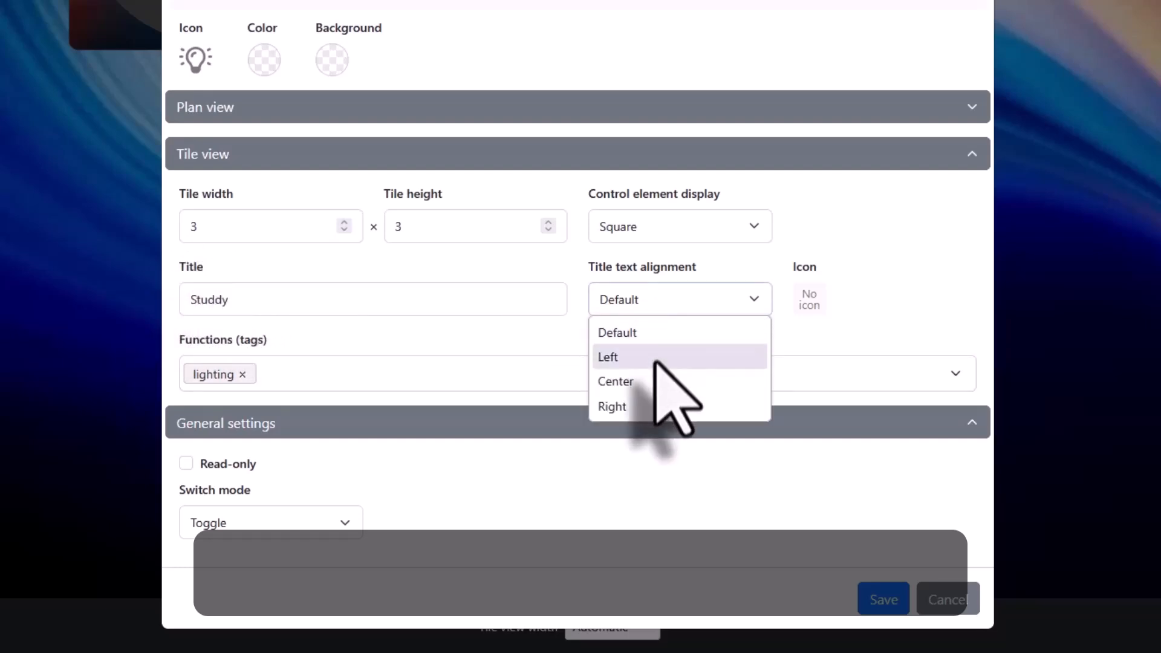
{"action": "left_click", "coordinate": [634, 407]}
Assign the lamp icon to the Studdy tile's title and set its icon color to blue #0027FF.
{"action": "left_click", "coordinate": [810, 301]}
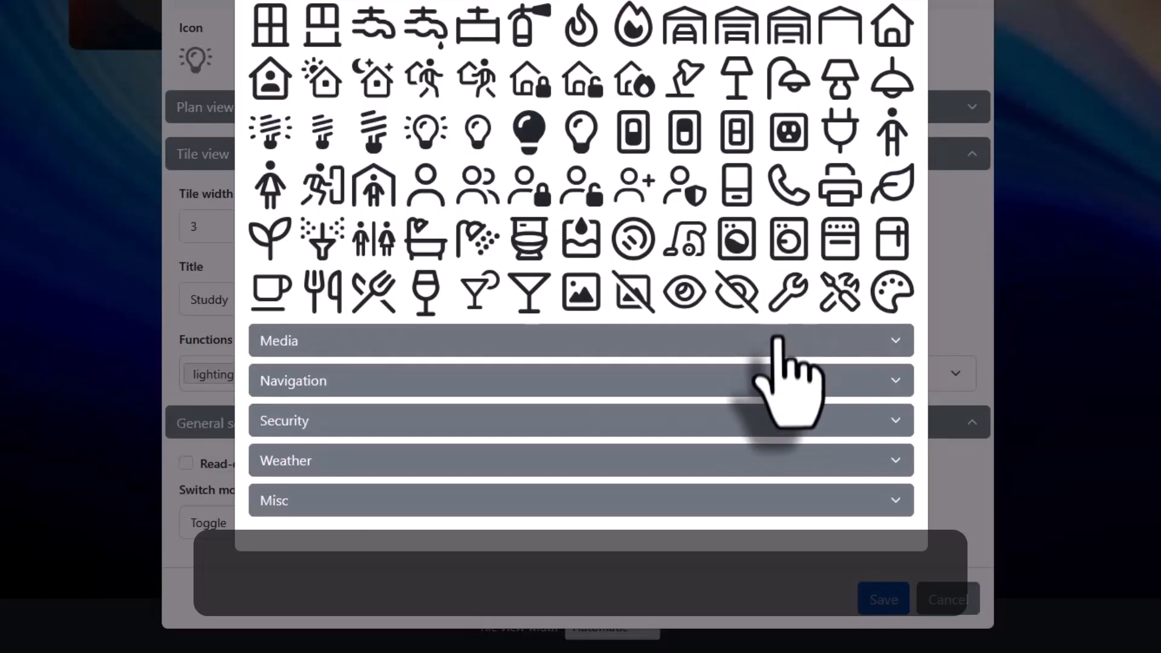
{"action": "left_click", "coordinate": [837, 82]}
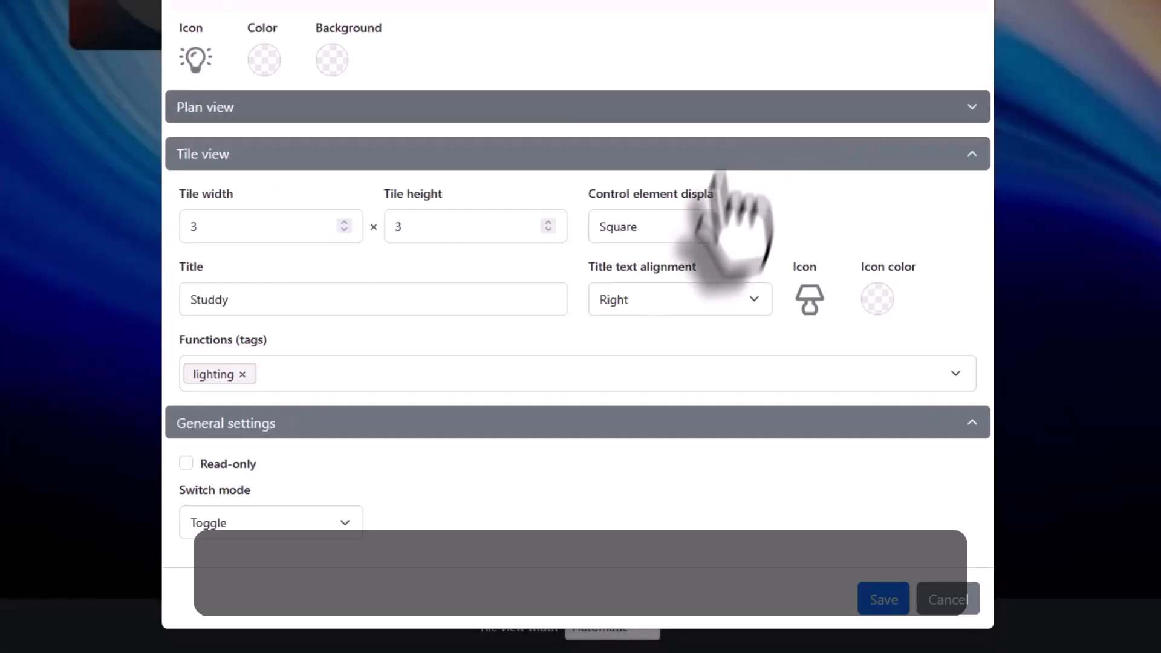
{"action": "left_click", "coordinate": [876, 299]}
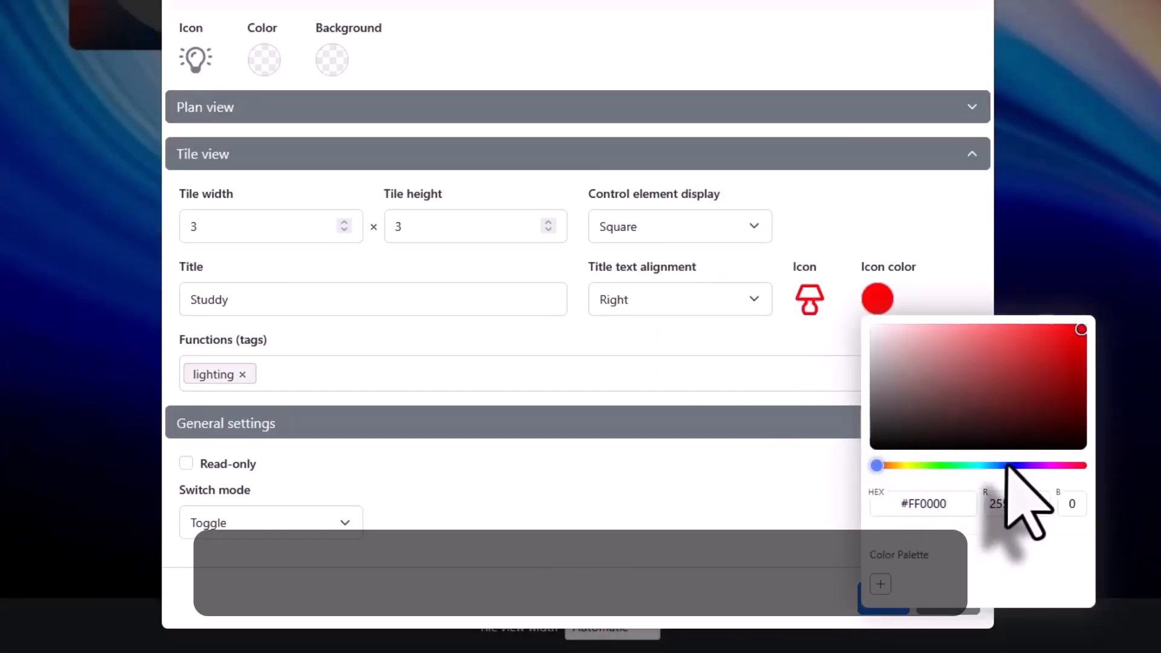
{"action": "left_click", "coordinate": [1007, 465]}
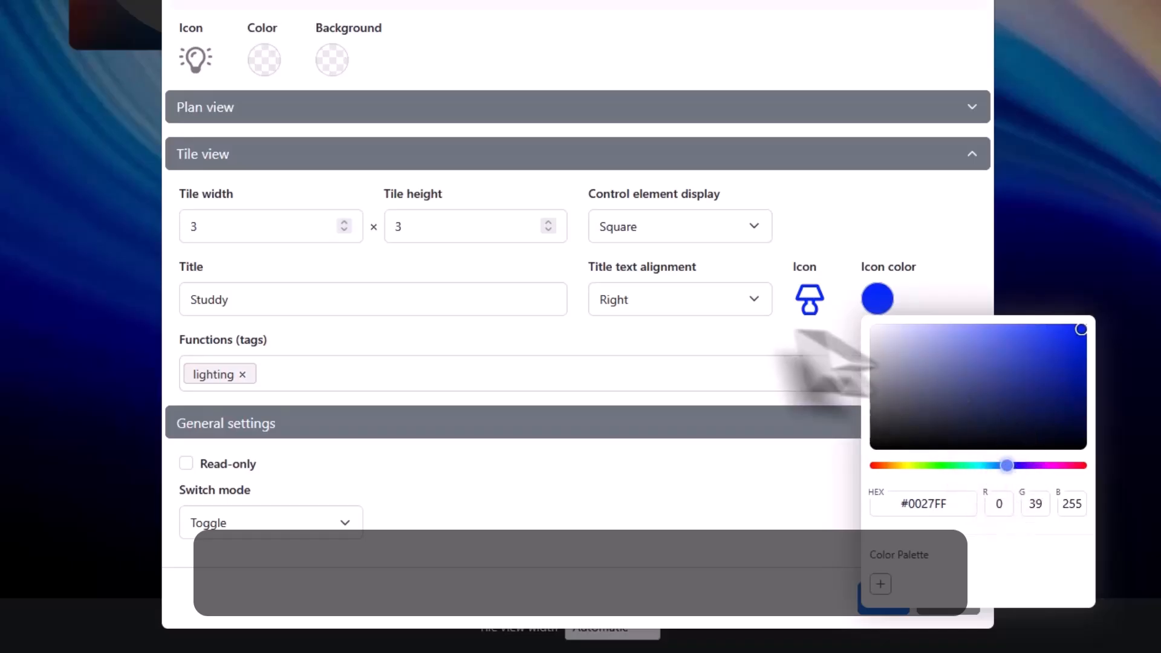
{"action": "left_click", "coordinate": [759, 374]}
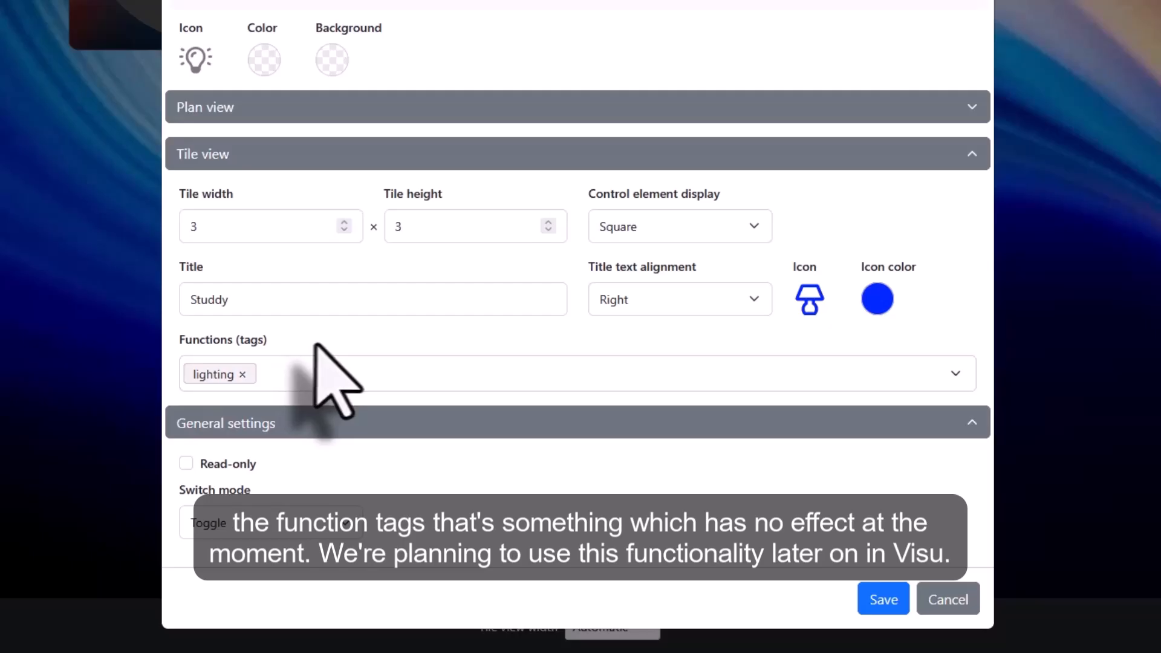
Examine the function tags available for the Studdy widget, keeping only the lighting tag, and save the configuration.
{"action": "left_click", "coordinate": [382, 374]}
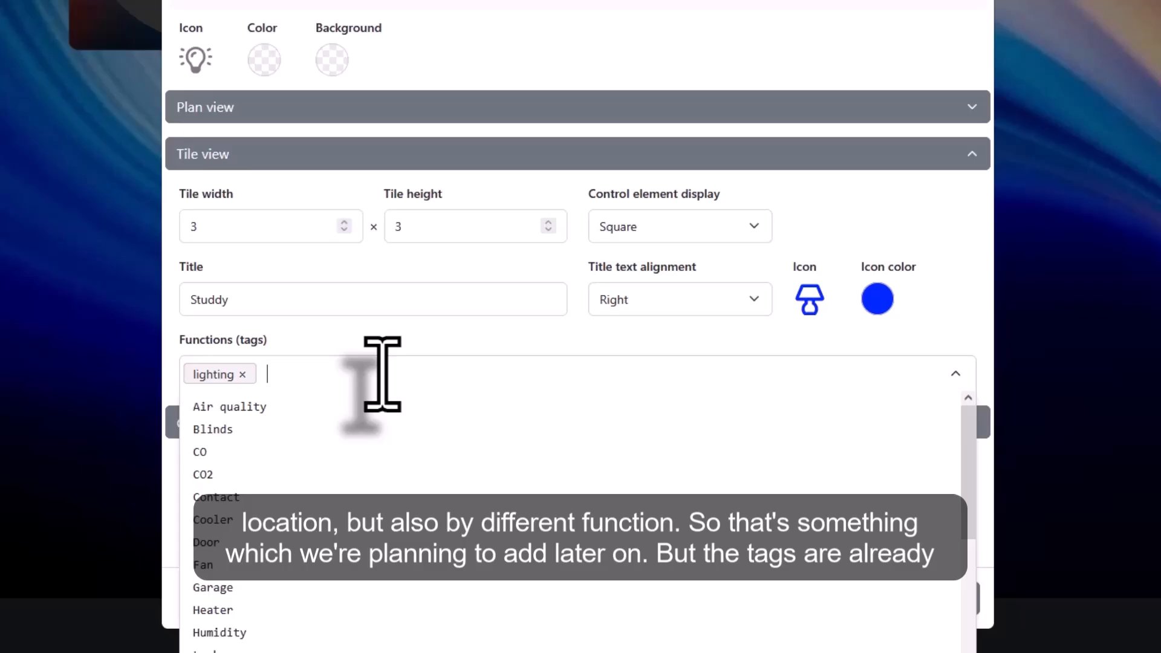
{"action": "left_click", "coordinate": [381, 338]}
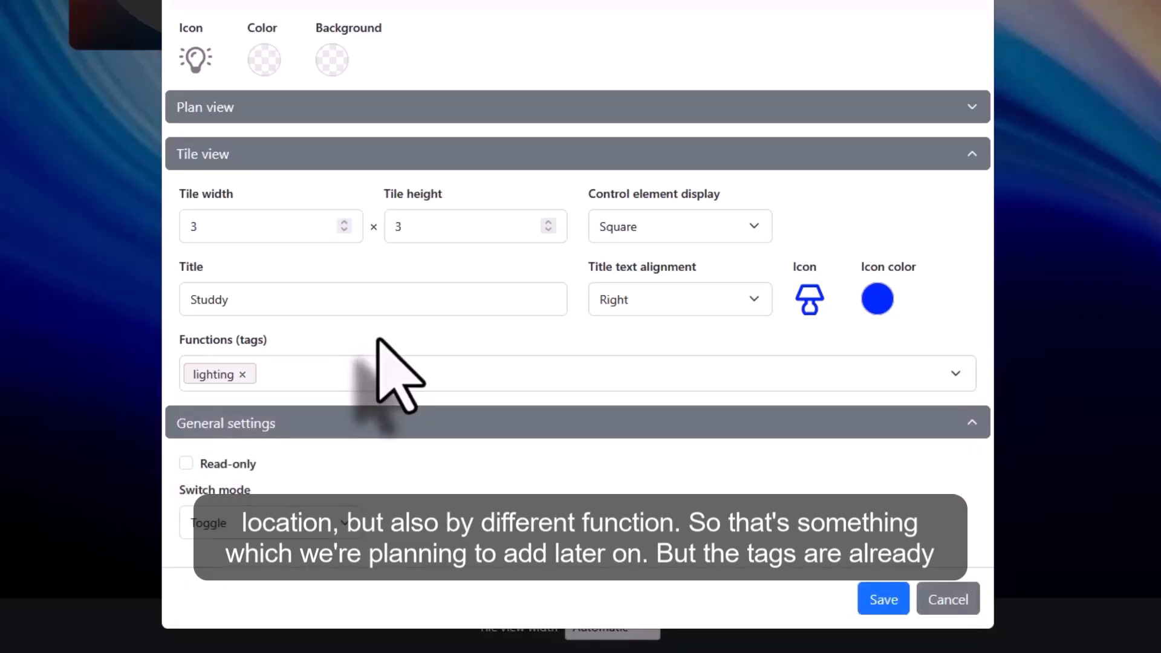
{"action": "left_click", "coordinate": [341, 374]}
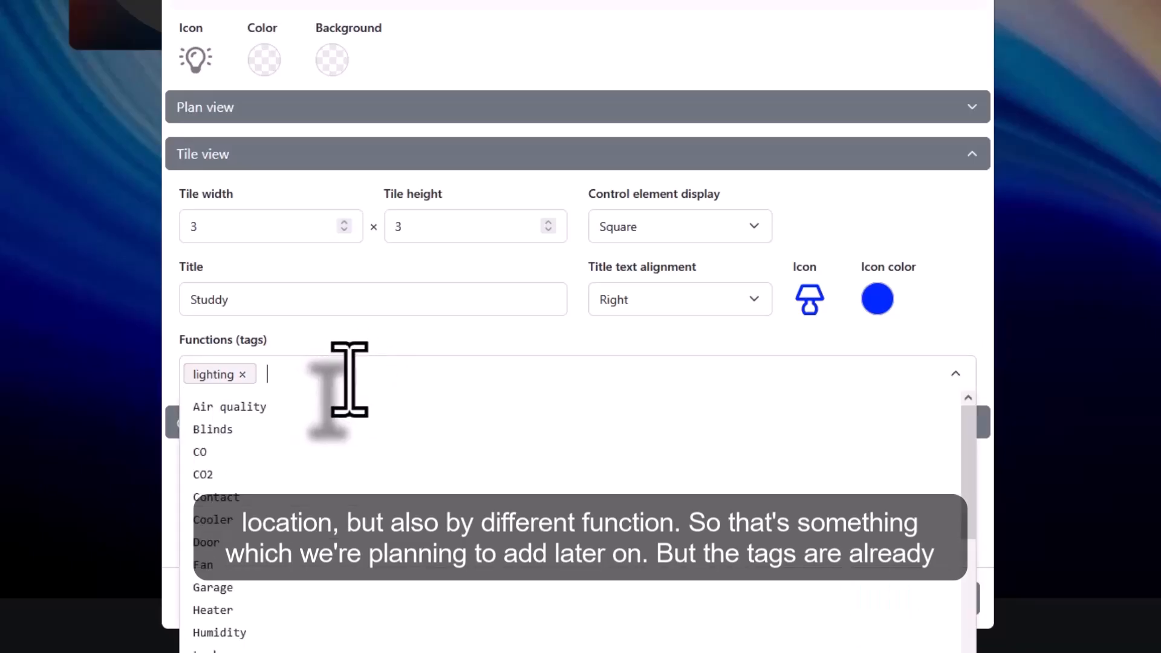
{"action": "left_click", "coordinate": [362, 333]}
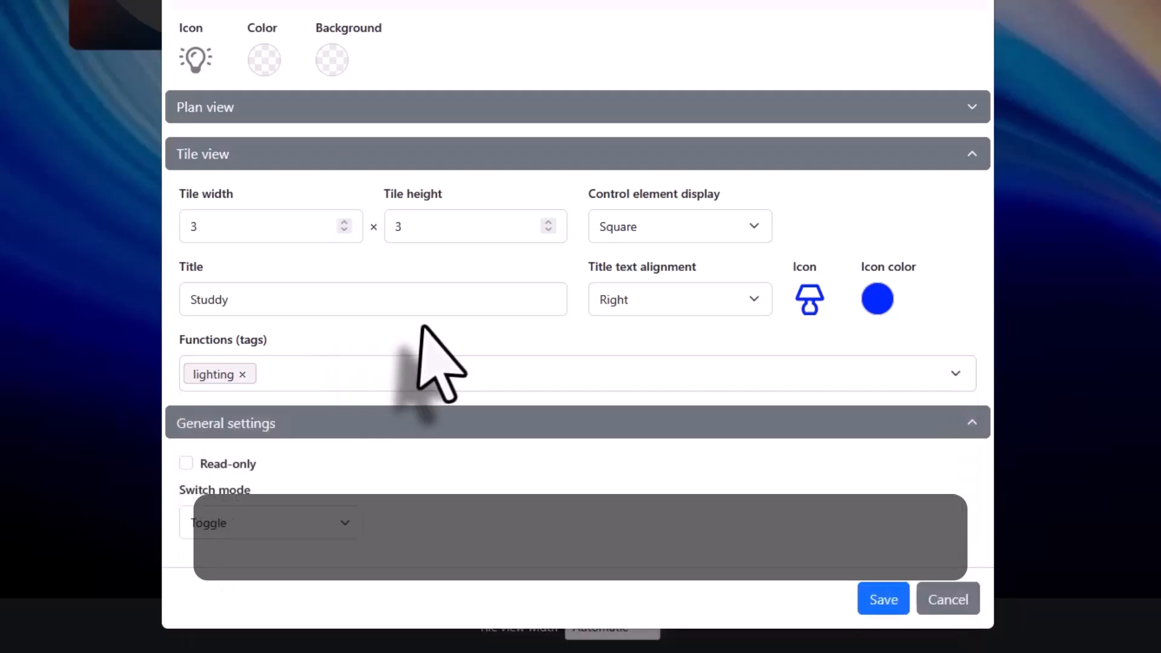
{"action": "left_click", "coordinate": [883, 600]}
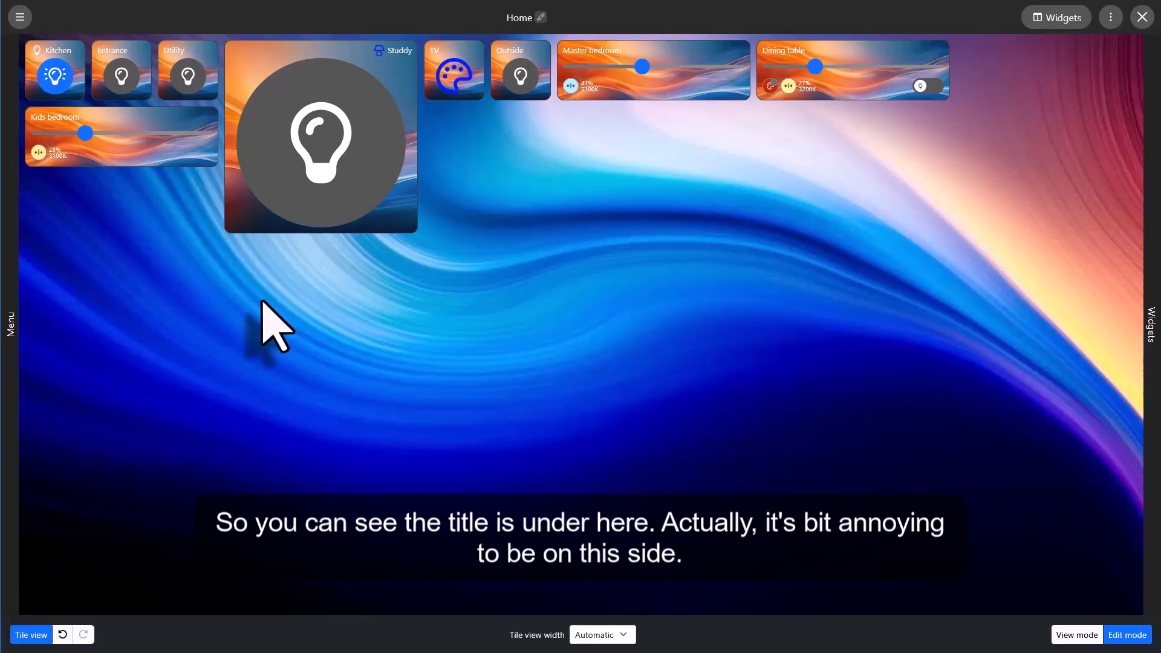
Change the Studdy widget's title text alignment to "Left" and save the configuration.
{"action": "left_click", "coordinate": [388, 52]}
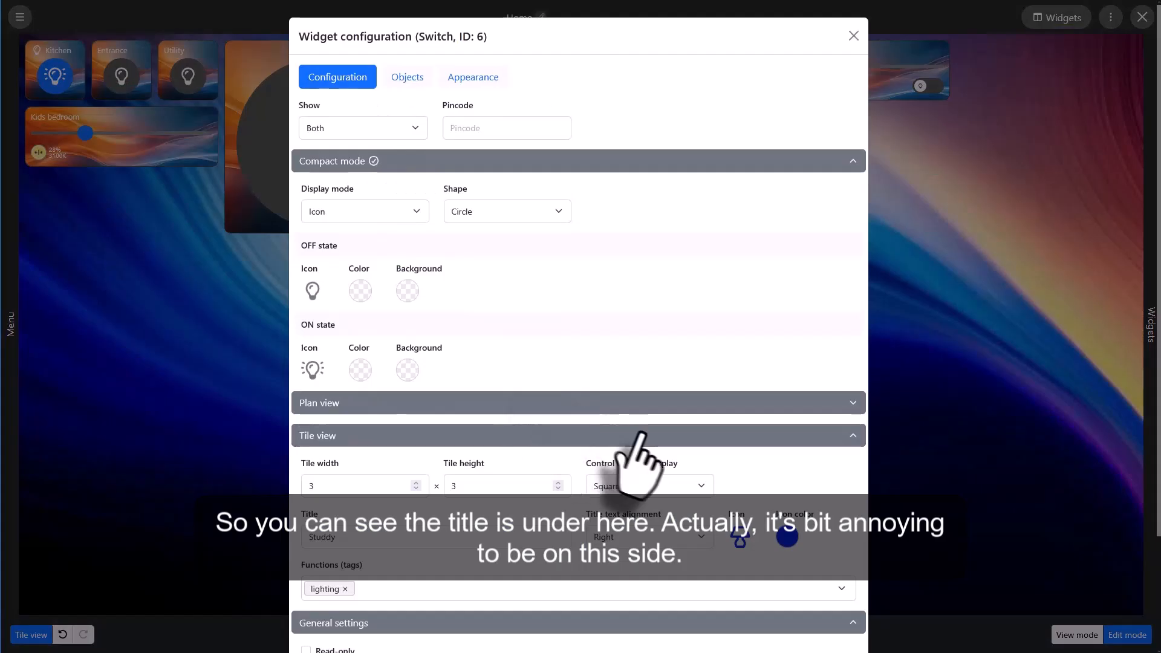
{"action": "left_click", "coordinate": [665, 538]}
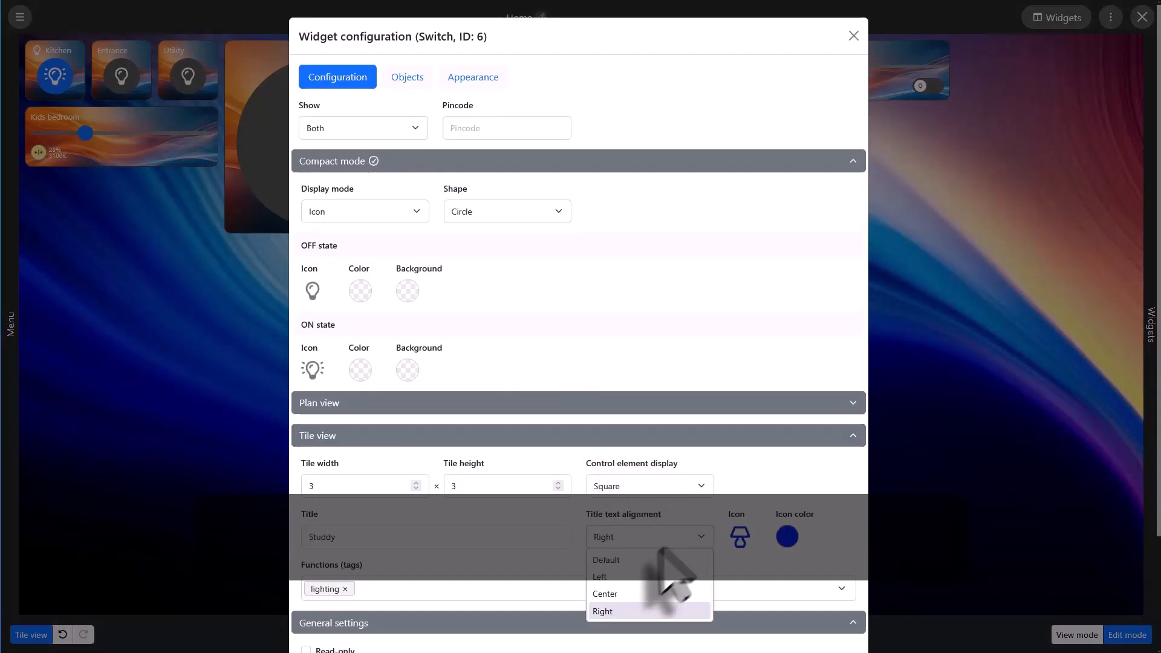
{"action": "left_click", "coordinate": [652, 577]}
{"action": "scroll", "coordinate": [773, 580], "scroll_direction": "down", "scroll_amount": 2}
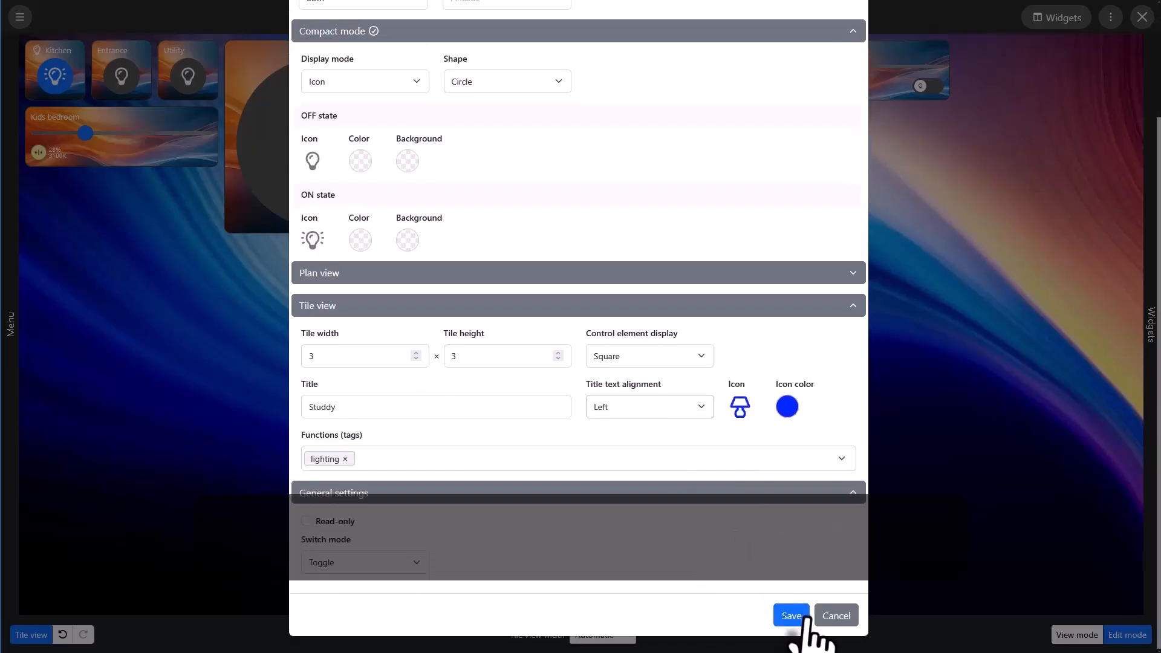
{"action": "left_click", "coordinate": [806, 617]}
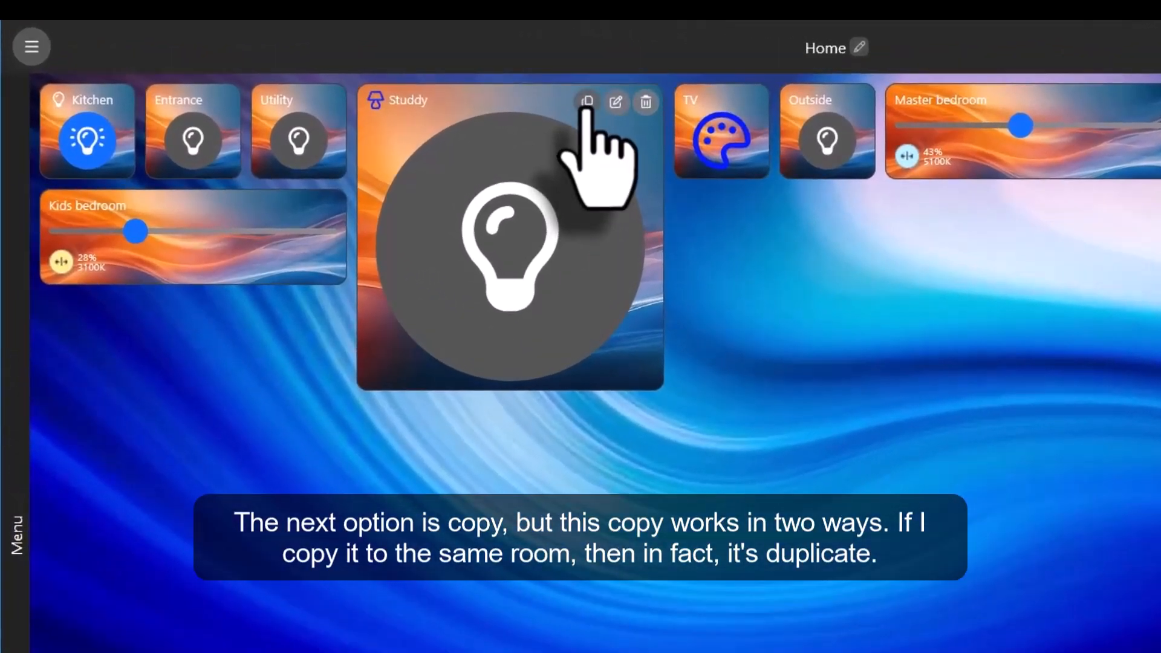
Duplicate the Studdy widget within the Home plan and copy it to the Room 4 plan as well.
{"action": "left_click", "coordinate": [587, 102]}
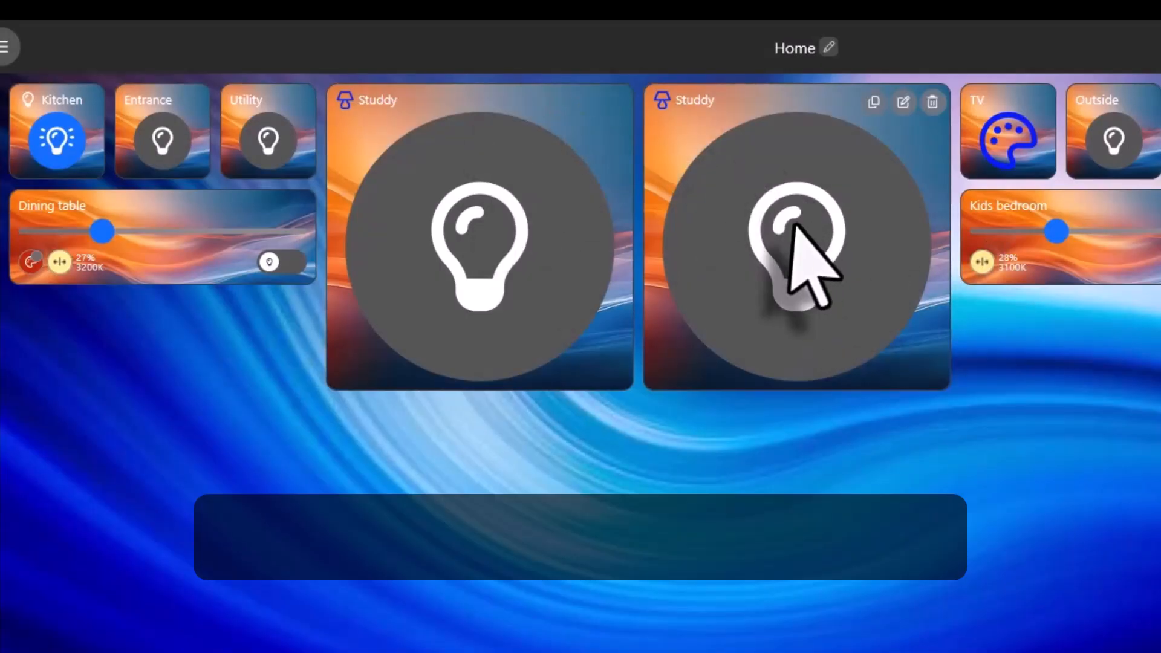
{"action": "left_click", "coordinate": [874, 102]}
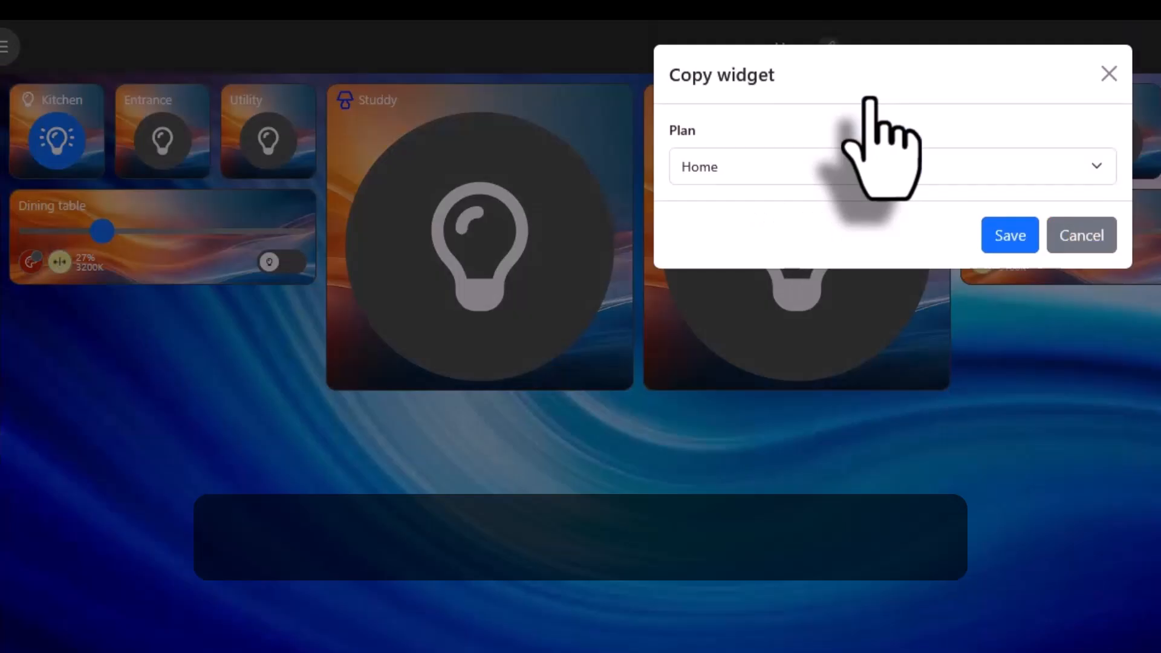
{"action": "left_click", "coordinate": [862, 174]}
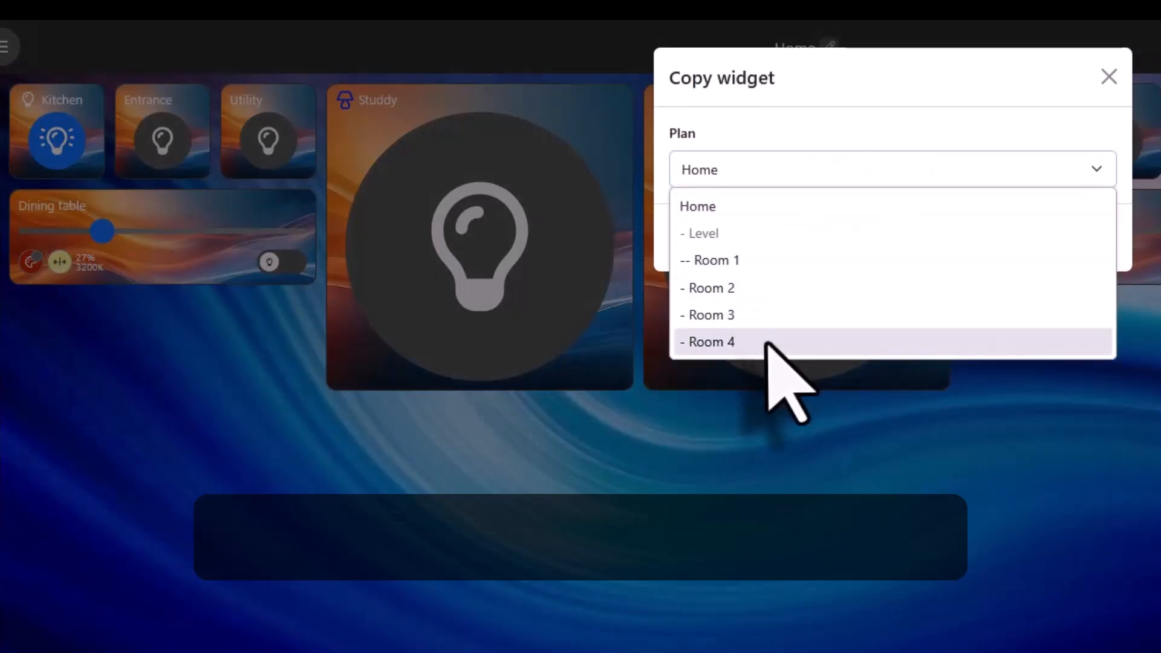
{"action": "left_click", "coordinate": [765, 342]}
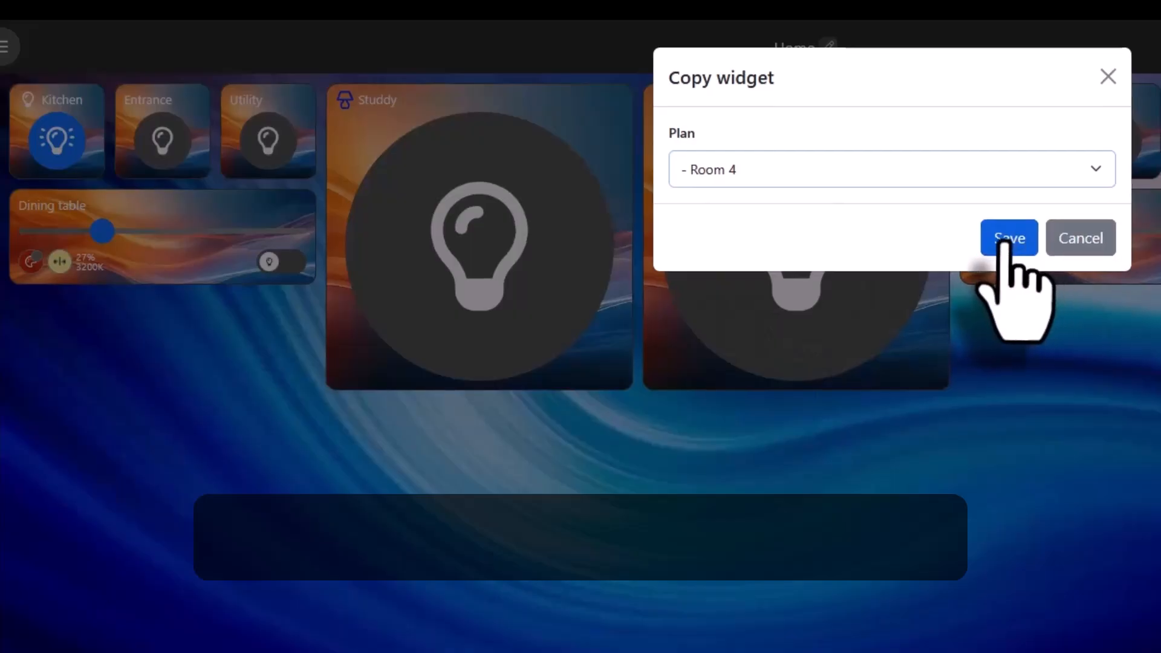
{"action": "left_click", "coordinate": [1012, 237]}
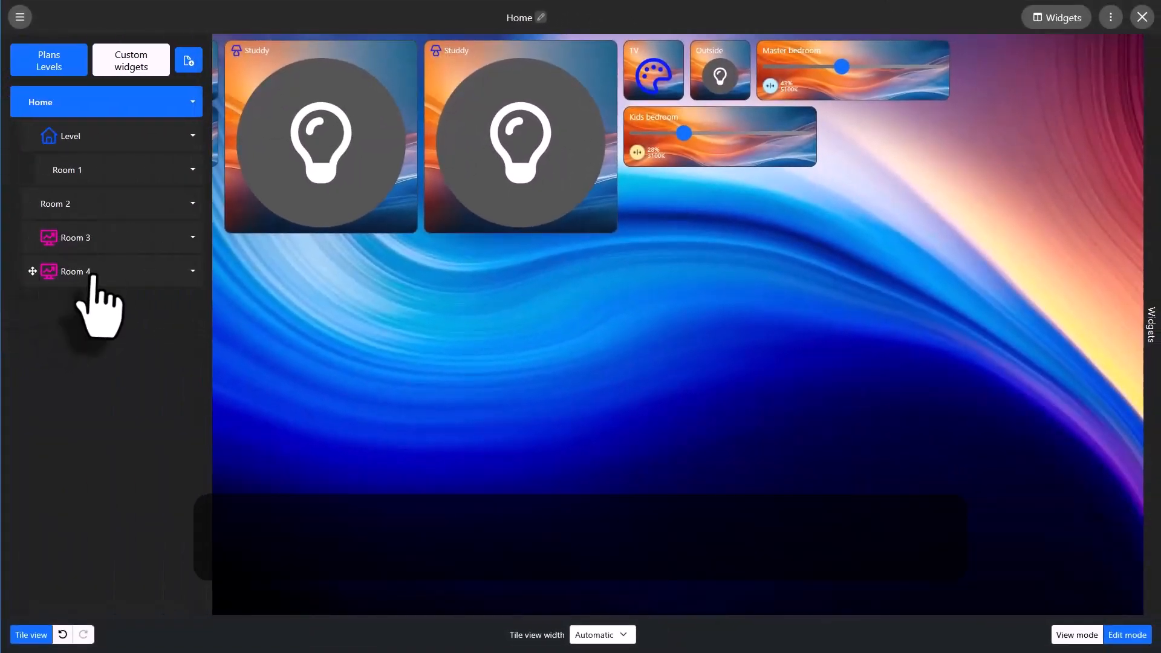
Open the Room 4 plan to check the copied widget, and delete the duplicate Studdy widget from the Home plan.
{"action": "left_click", "coordinate": [92, 273]}
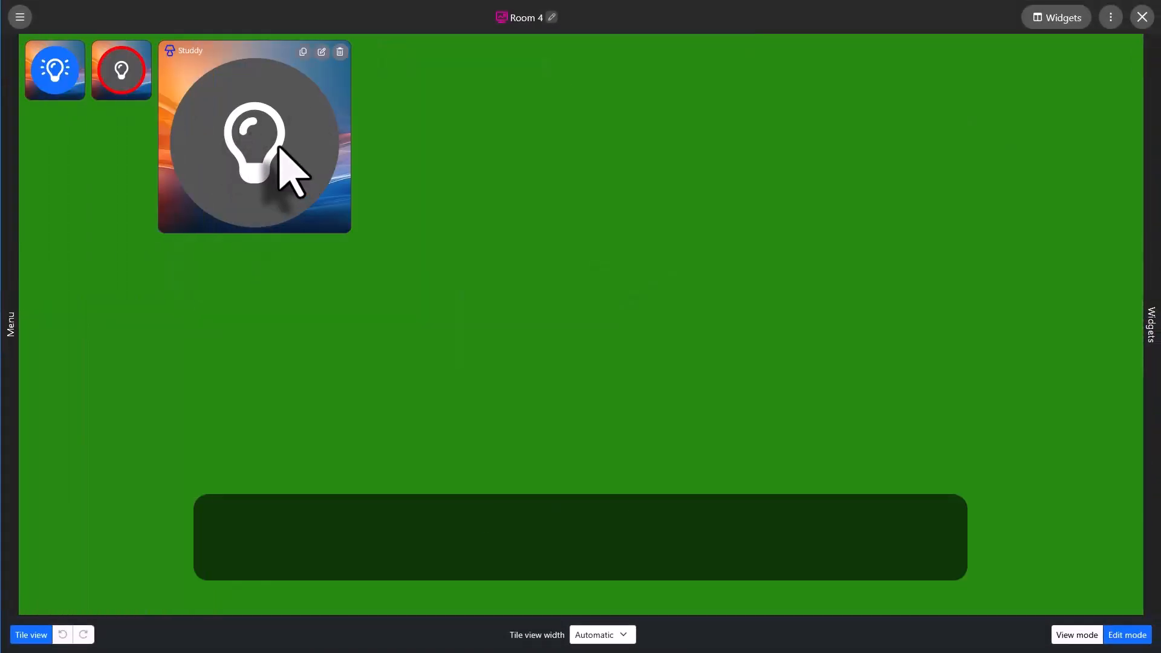
{"action": "mouse_move", "coordinate": [24, 296]}
{"action": "left_click", "coordinate": [78, 104]}
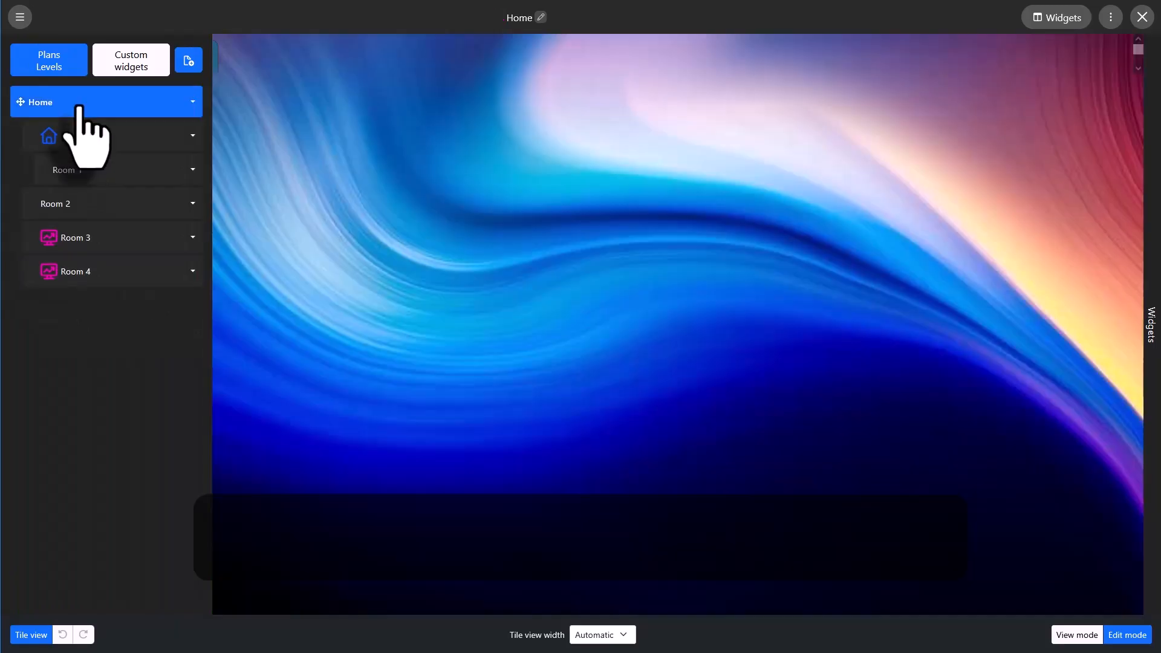
{"action": "left_click", "coordinate": [601, 52]}
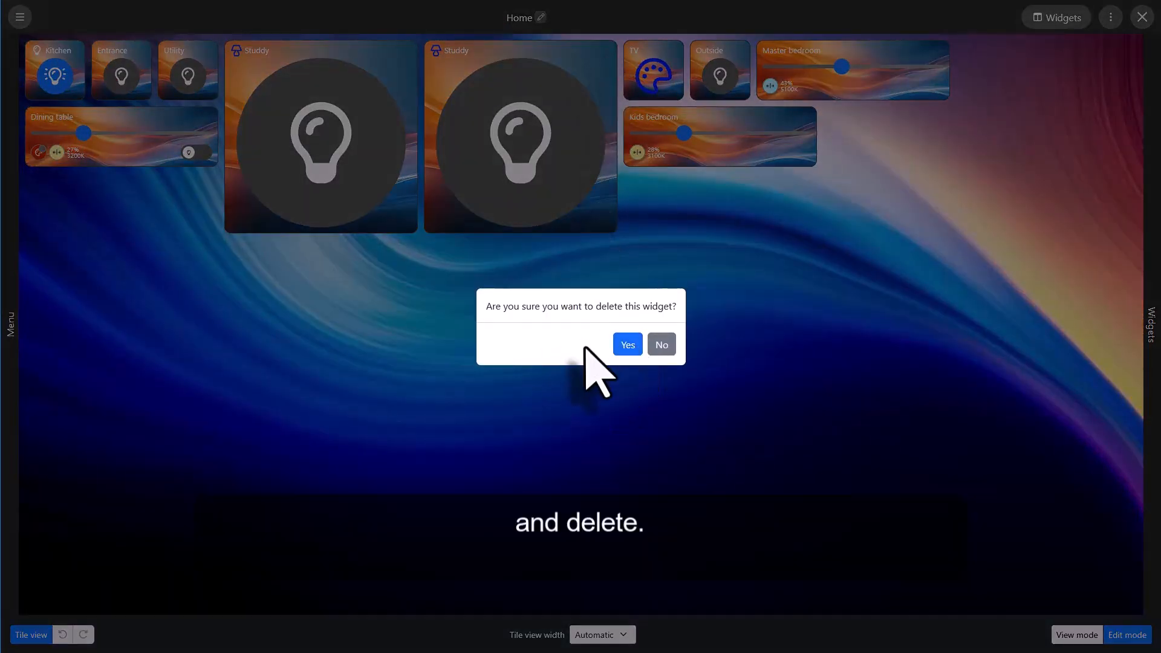
{"action": "left_click", "coordinate": [625, 346]}
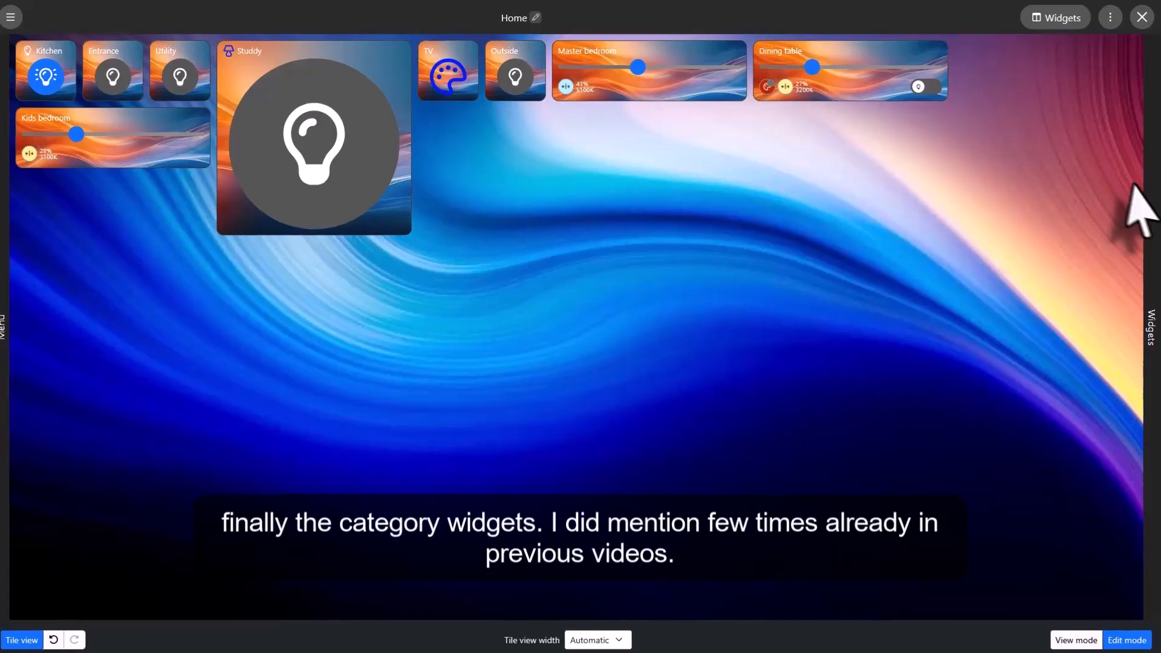
Add a Category widget to the Home plan with the title "Function 1" and title text alignment "Left".
{"action": "mouse_move", "coordinate": [1143, 194]}
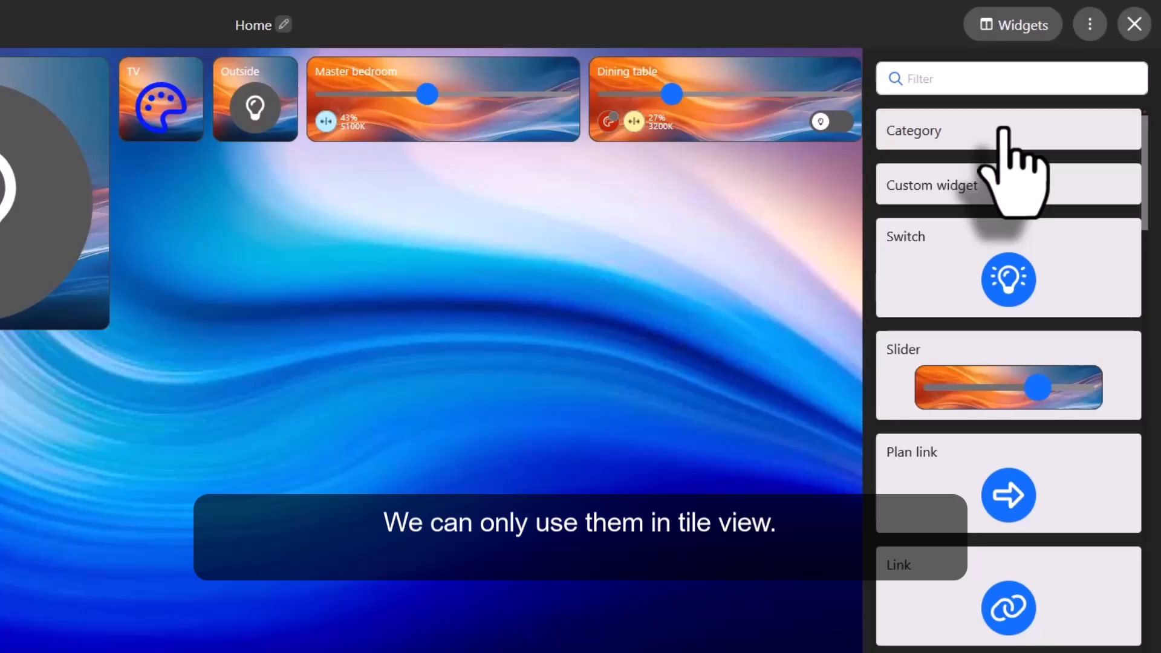
{"action": "left_click", "coordinate": [1004, 130]}
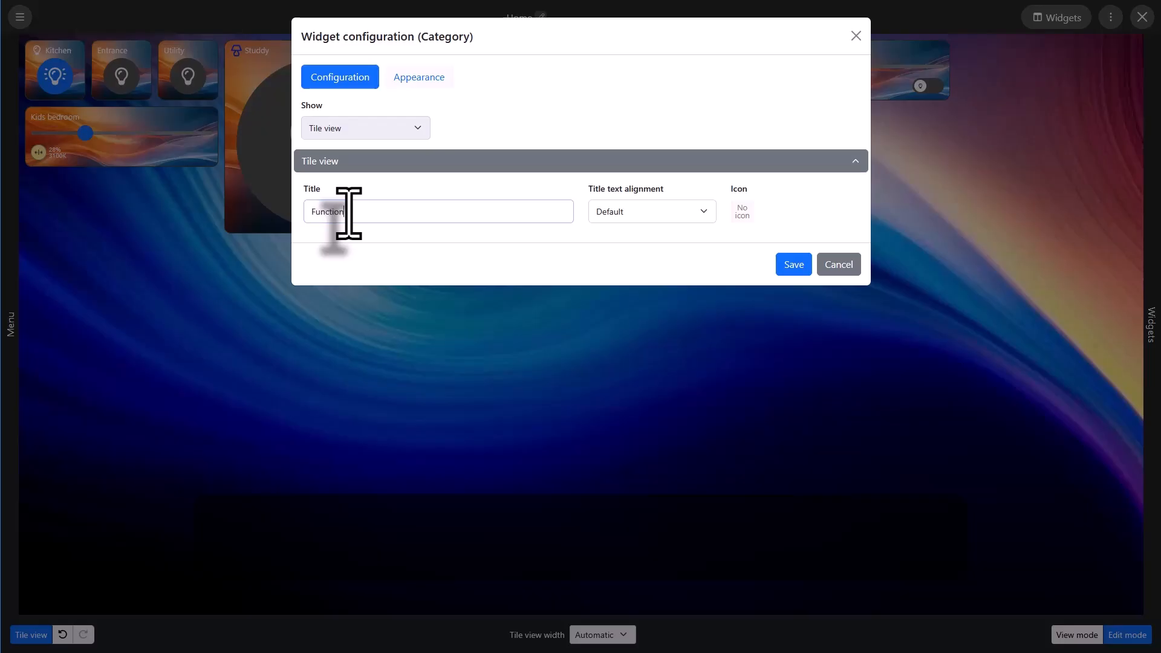
{"action": "type", "text": "1"}
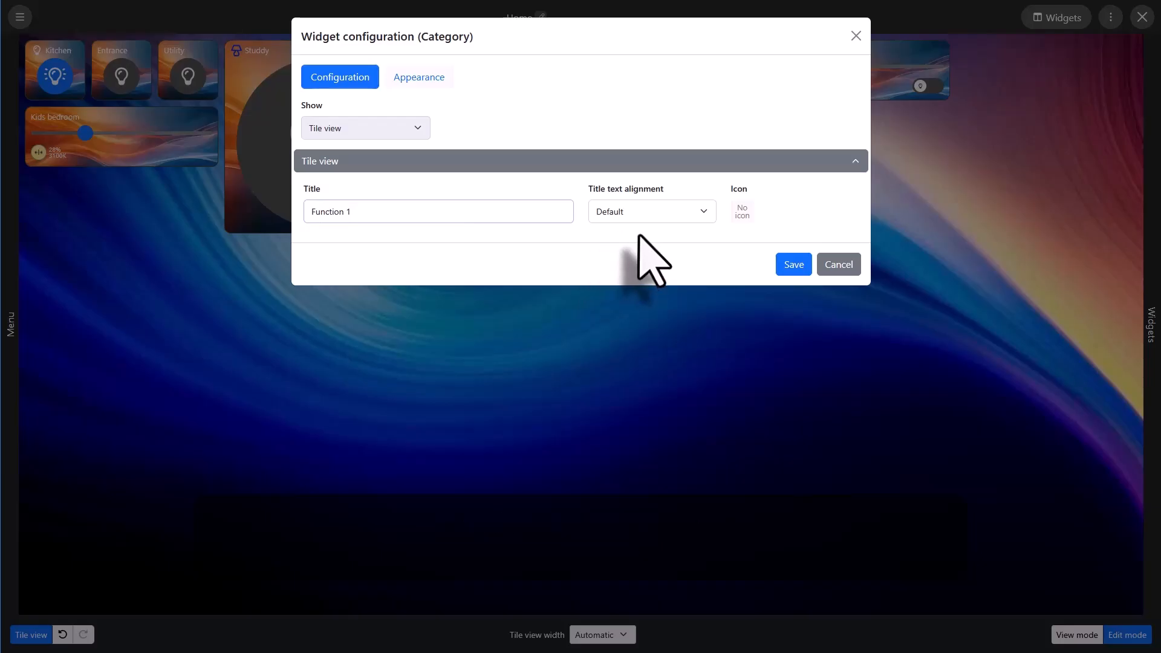
{"action": "left_click", "coordinate": [650, 211]}
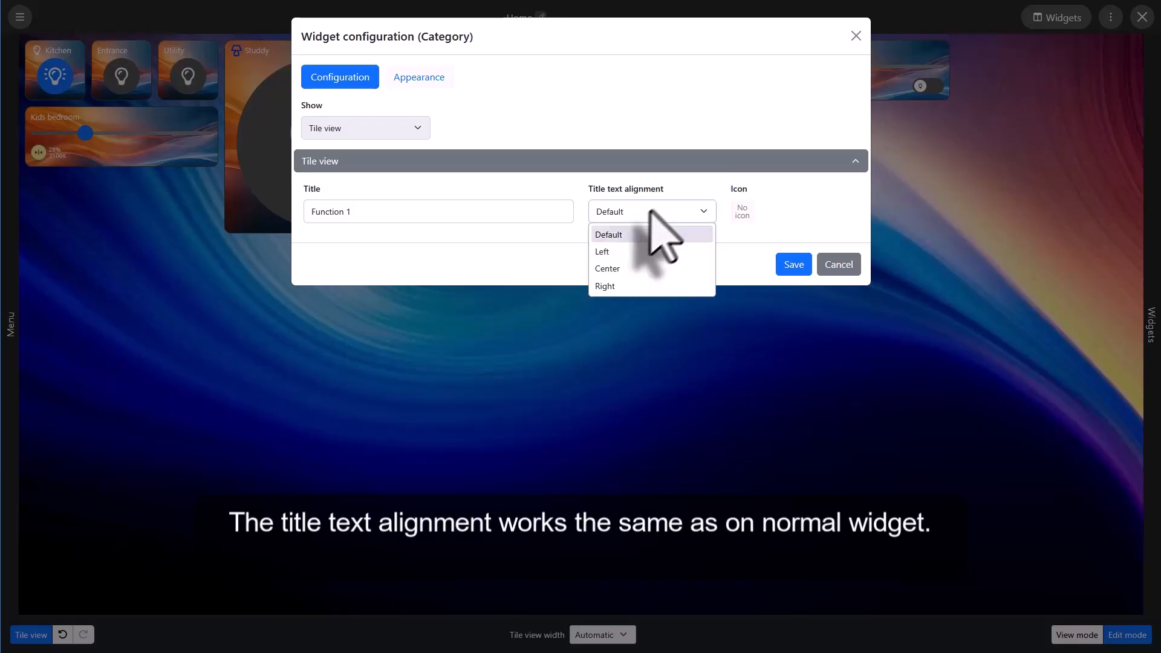
{"action": "left_click", "coordinate": [637, 252]}
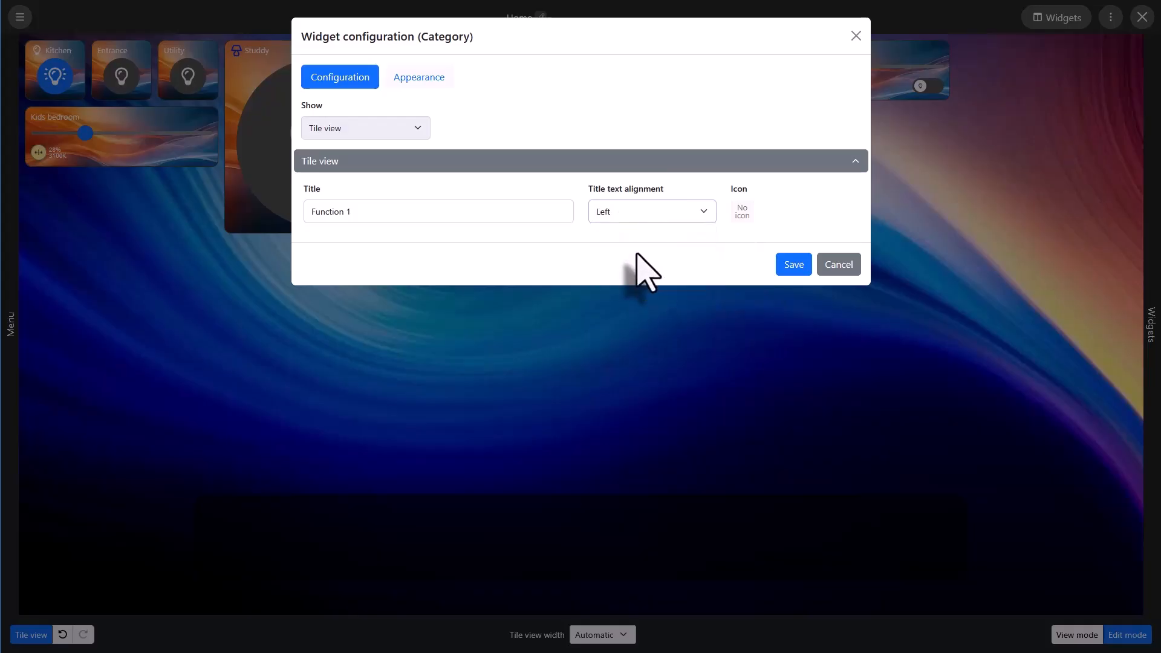
Assign the lightbulb-off icon to the Function 1 category, set its icon color to green, and save the configuration.
{"action": "left_click", "coordinate": [742, 211]}
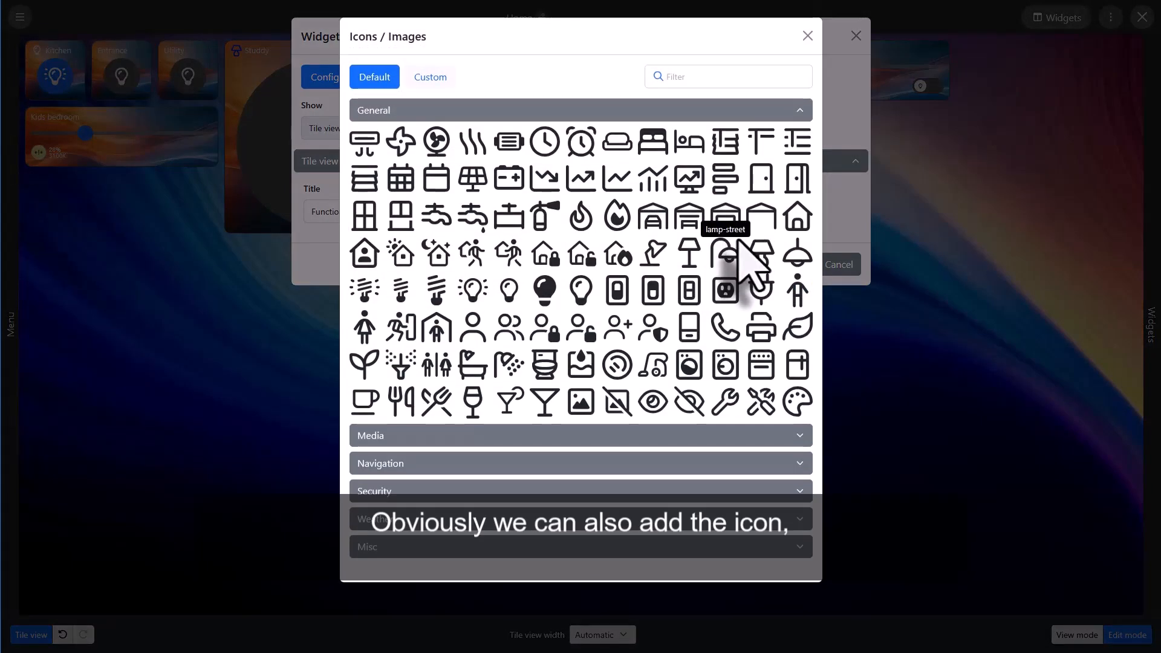
{"action": "left_click", "coordinate": [509, 292]}
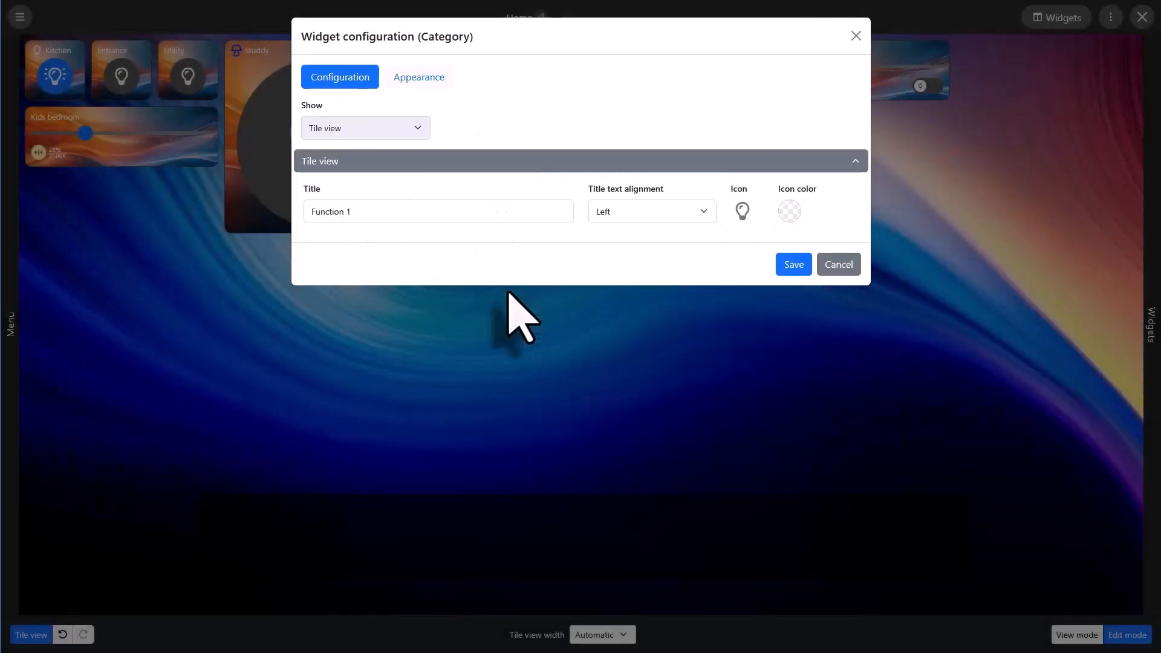
{"action": "left_click", "coordinate": [789, 212]}
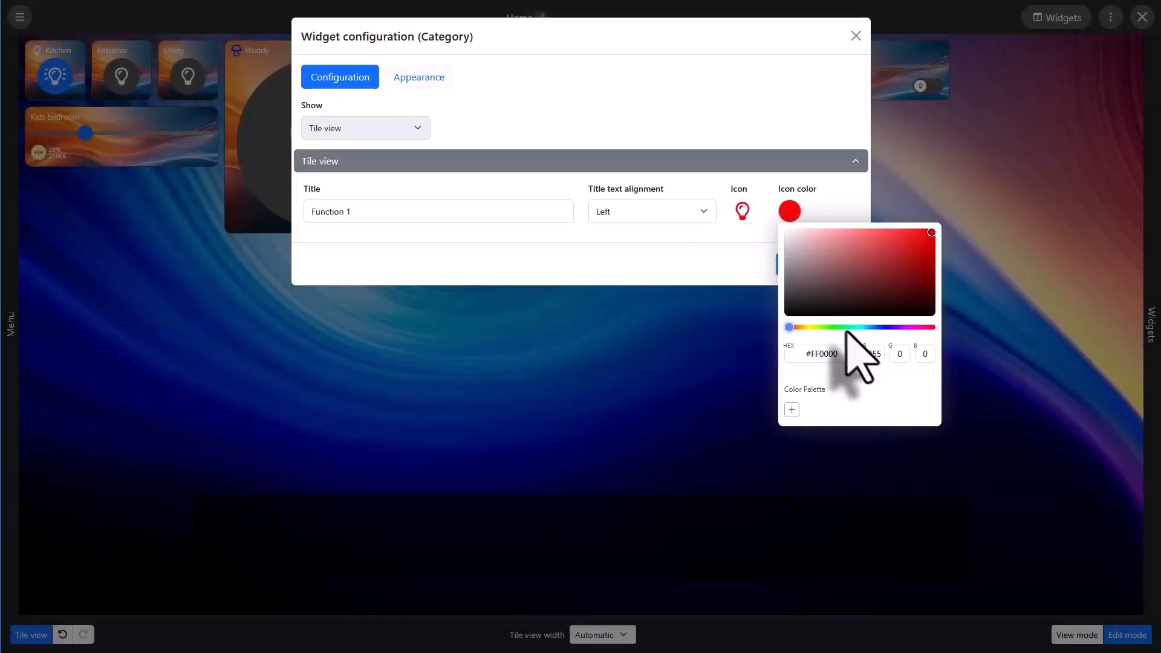
{"action": "left_click", "coordinate": [830, 327]}
{"action": "left_click", "coordinate": [725, 269]}
{"action": "left_click", "coordinate": [786, 264]}
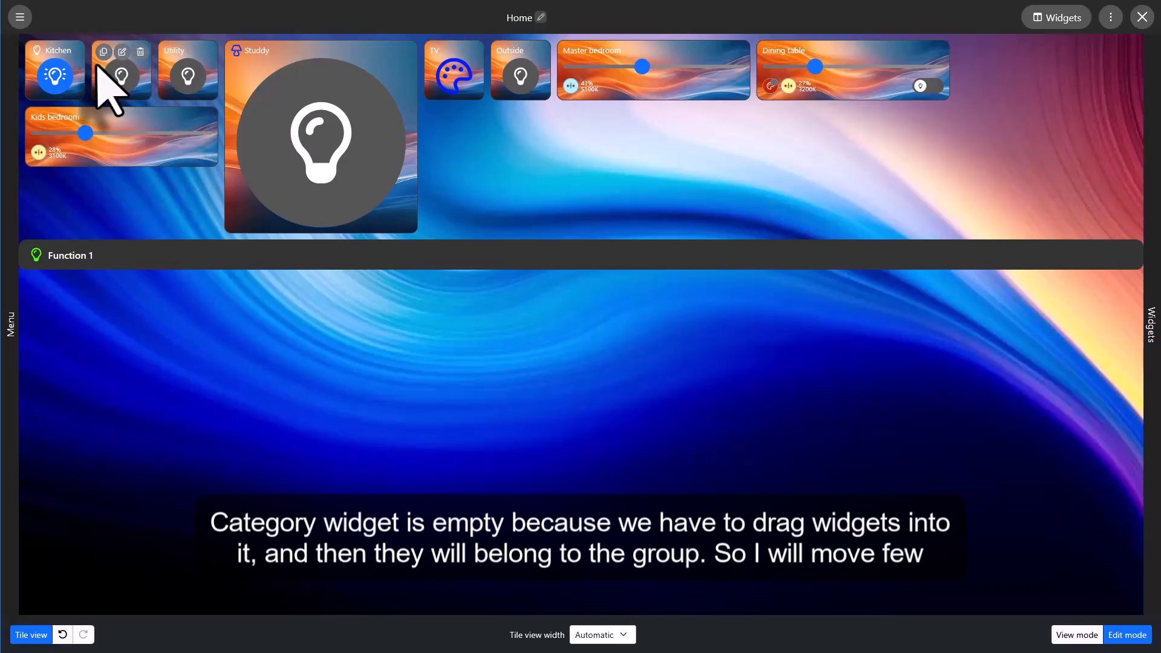
Move the Entrance, Utility and Kitchen widgets into the Function 1 category.
{"action": "left_click_drag", "start_coordinate": [112, 85], "coordinate": [117, 316]}
{"action": "left_click_drag", "start_coordinate": [44, 93], "coordinate": [236, 351]}
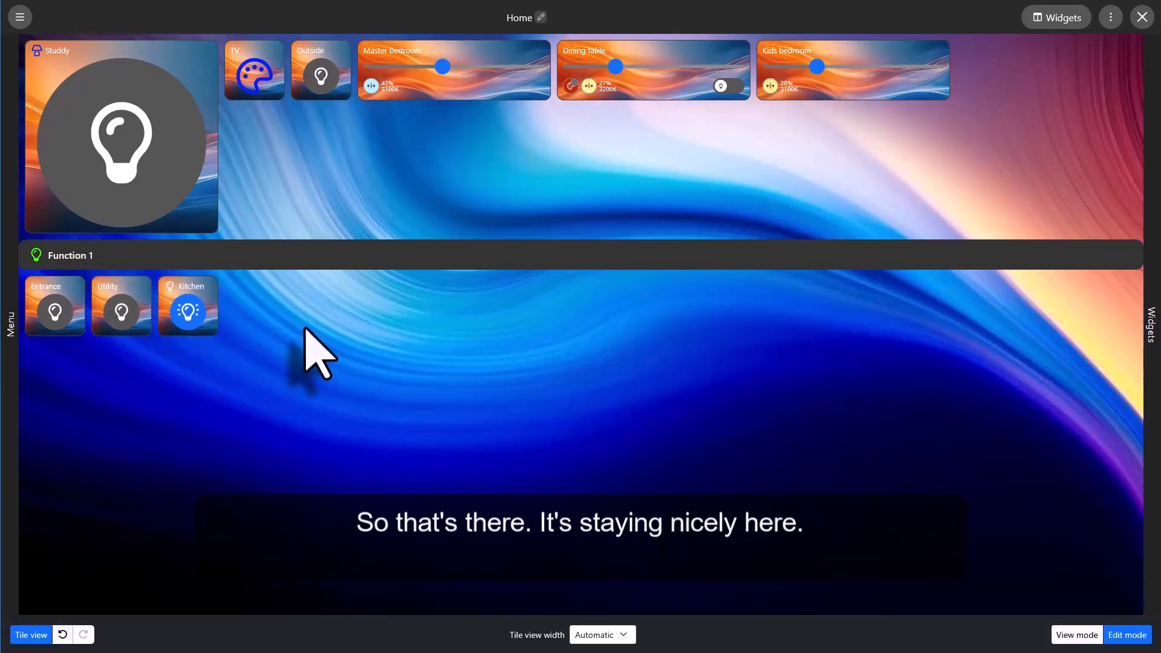
{"action": "mouse_move", "coordinate": [984, 244]}
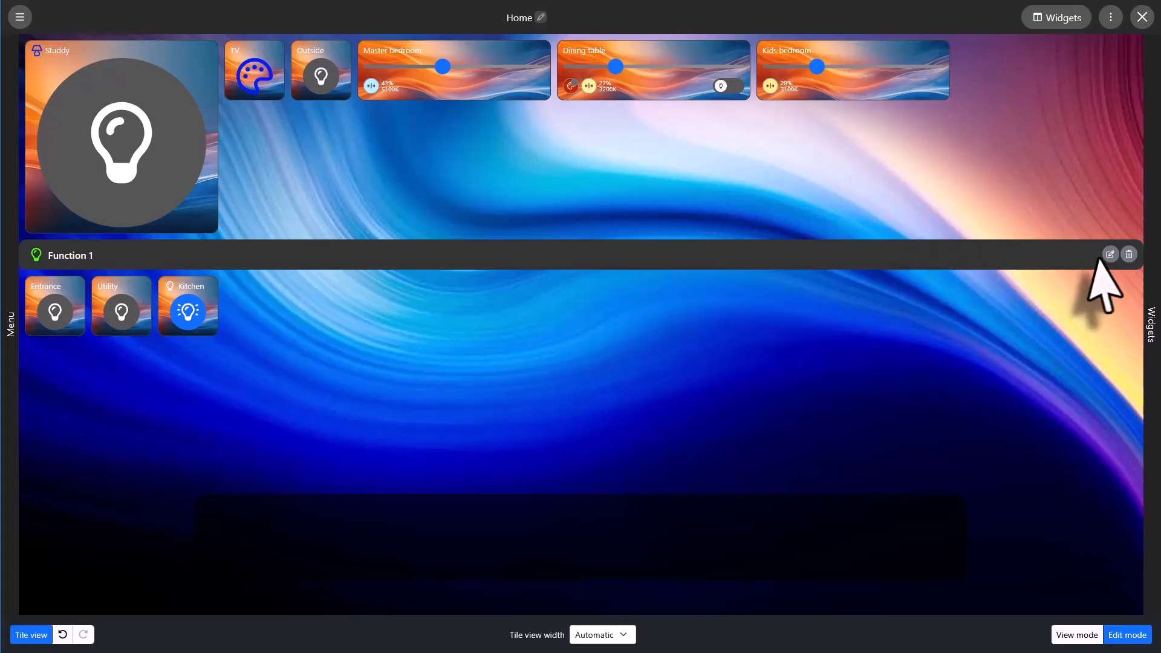
Add a second Category widget titled "Function 2" with a cocktail glass icon and default title alignment, and save it.
{"action": "mouse_move", "coordinate": [1150, 242]}
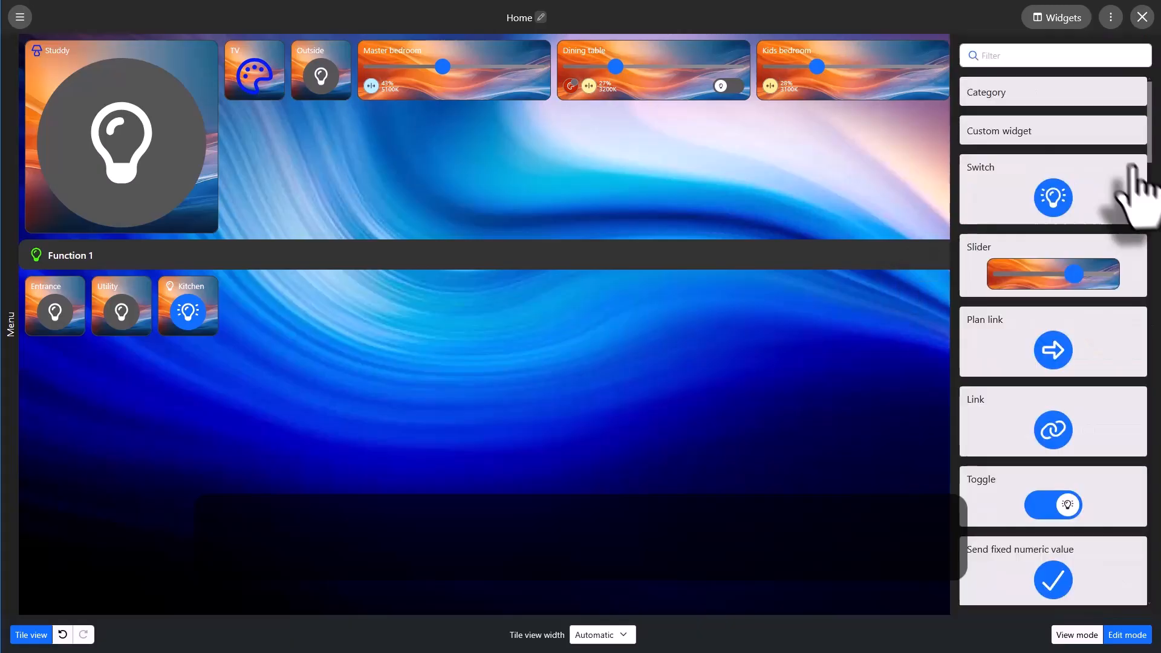
{"action": "left_click", "coordinate": [1061, 97]}
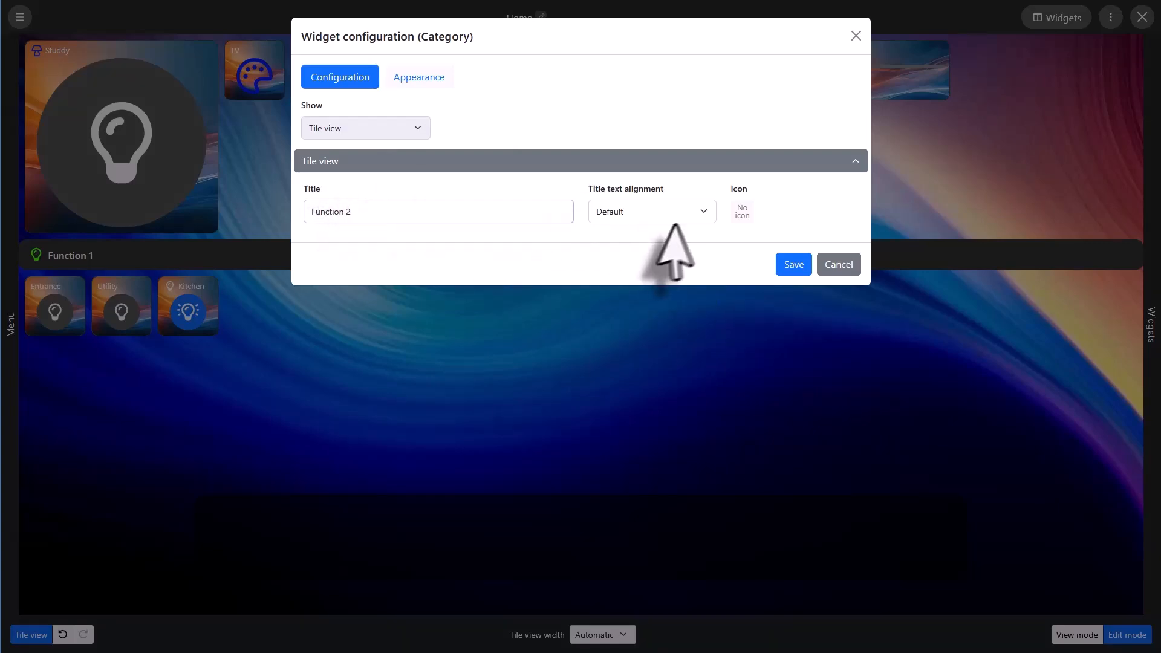
{"action": "left_click", "coordinate": [741, 213]}
{"action": "left_click", "coordinate": [509, 398]}
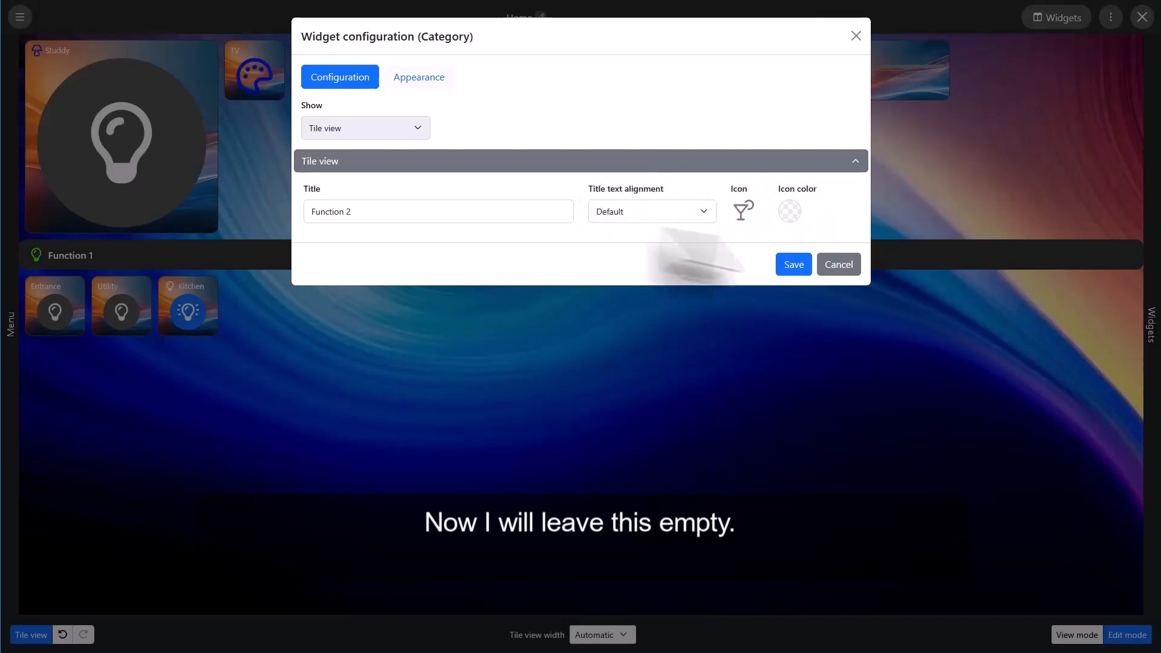
{"action": "left_click", "coordinate": [794, 264]}
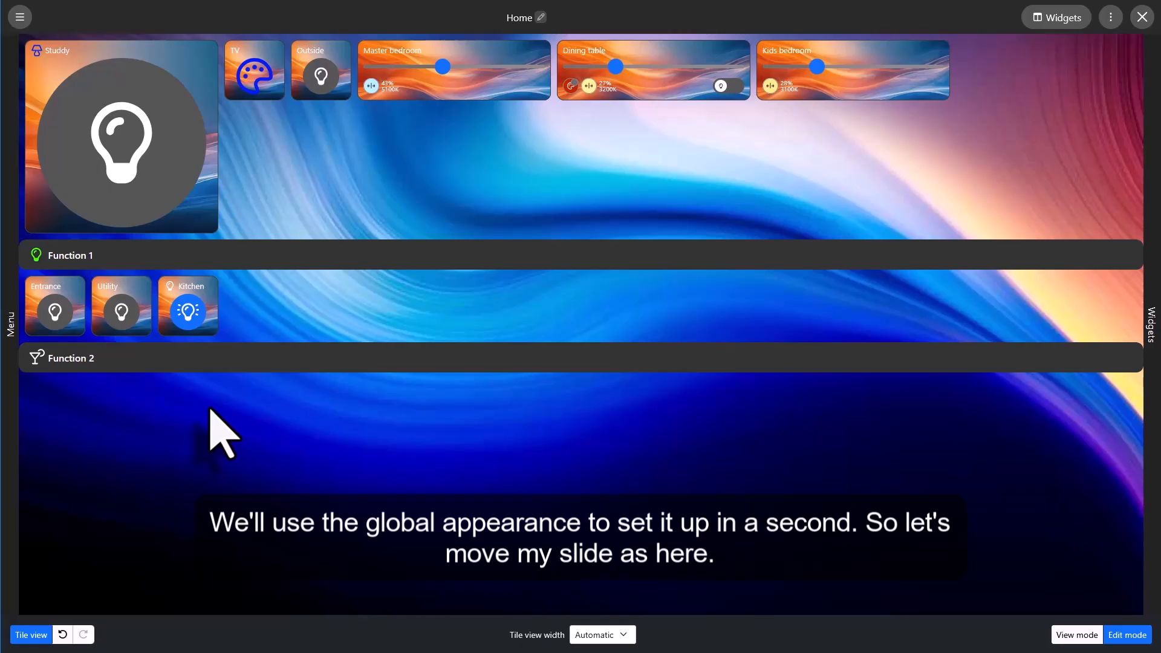
Move the Master bedroom, Dining table and Kids bedroom slider widgets into the Function 2 category.
{"action": "left_click_drag", "start_coordinate": [460, 84], "coordinate": [383, 421]}
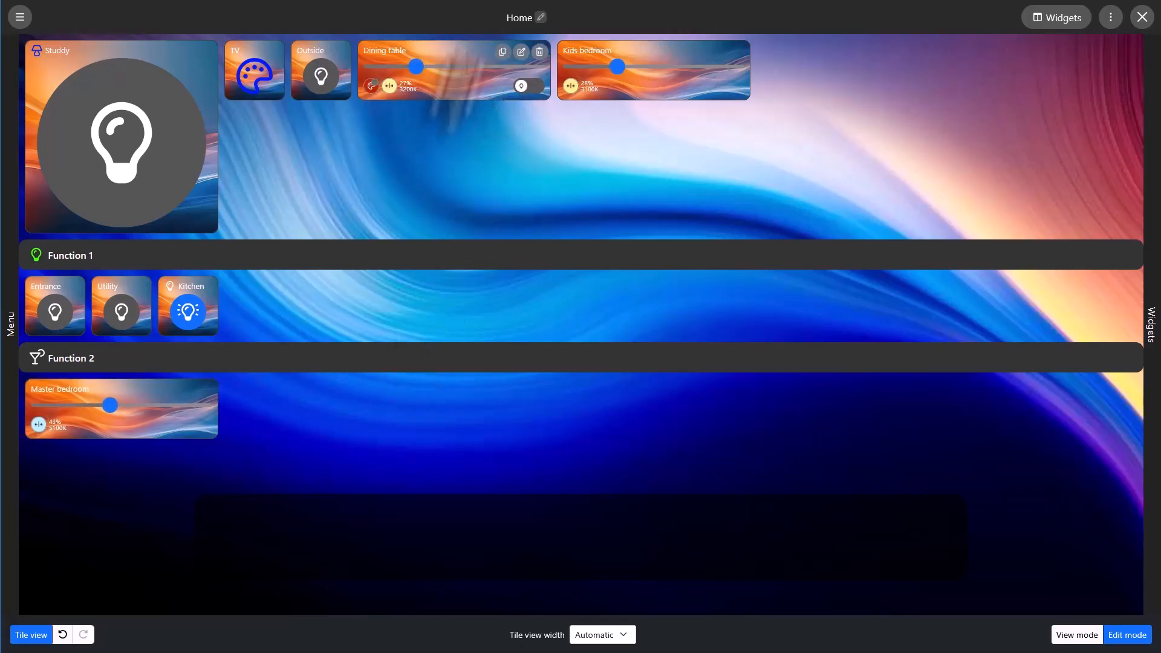
{"action": "left_click_drag", "start_coordinate": [451, 91], "coordinate": [311, 441]}
{"action": "left_click_drag", "start_coordinate": [446, 78], "coordinate": [494, 488]}
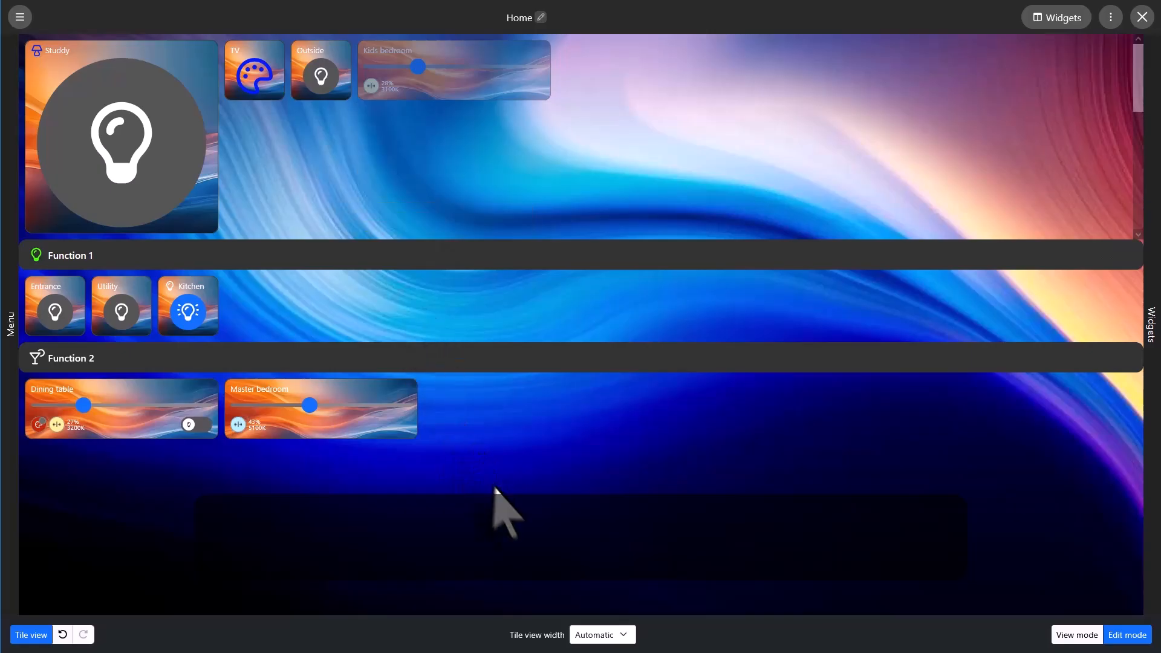
Move the Kids bedroom slider widget into the Function 2 category, ahead of the Dining table widget.
{"action": "left_click_drag", "start_coordinate": [209, 488], "coordinate": [209, 487]}
{"action": "left_click_drag", "start_coordinate": [445, 79], "coordinate": [172, 524]}
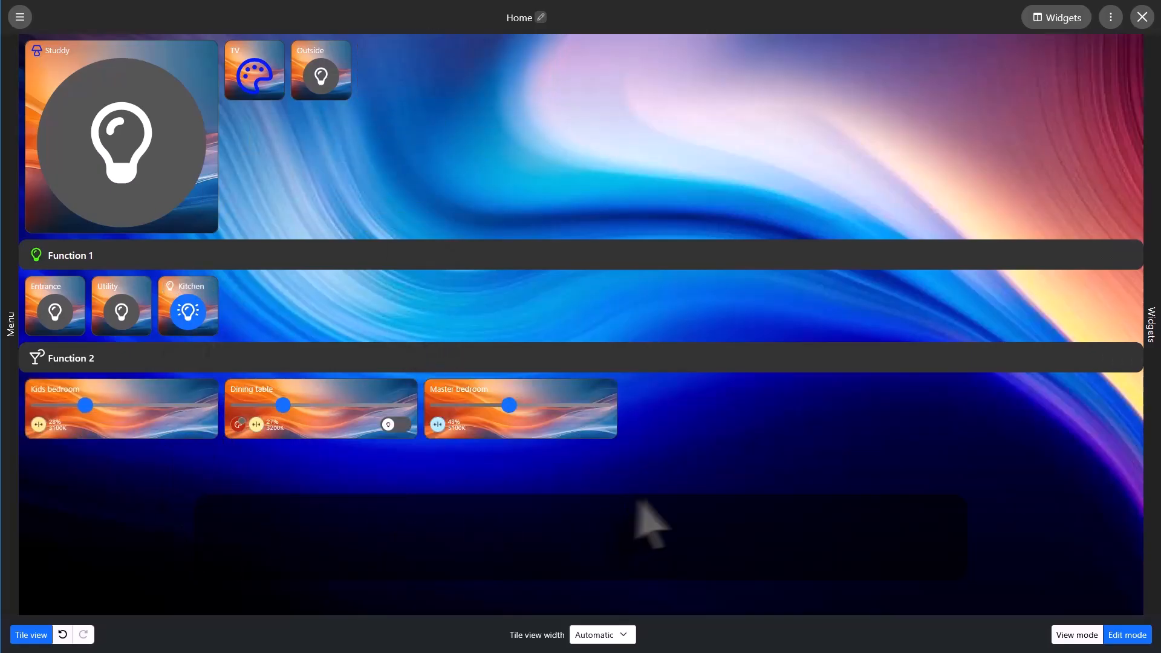
Reset the enlarged Studdy switch widget to the normal single-tile size and save its configuration.
{"action": "mouse_move", "coordinate": [164, 107]}
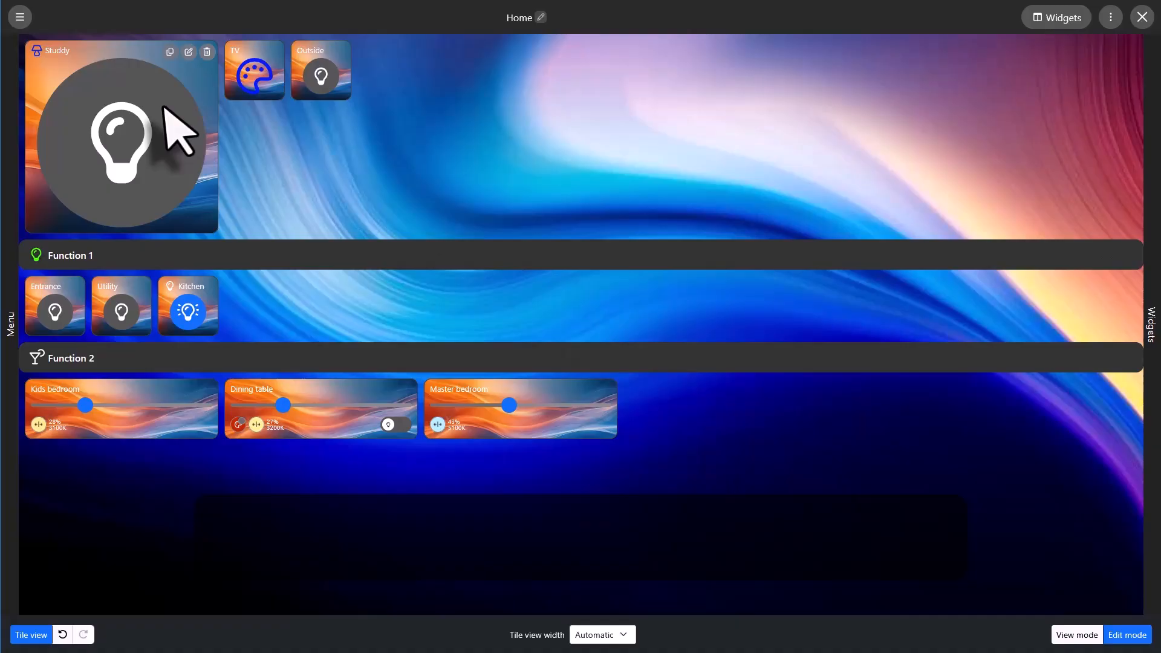
{"action": "left_click", "coordinate": [189, 52]}
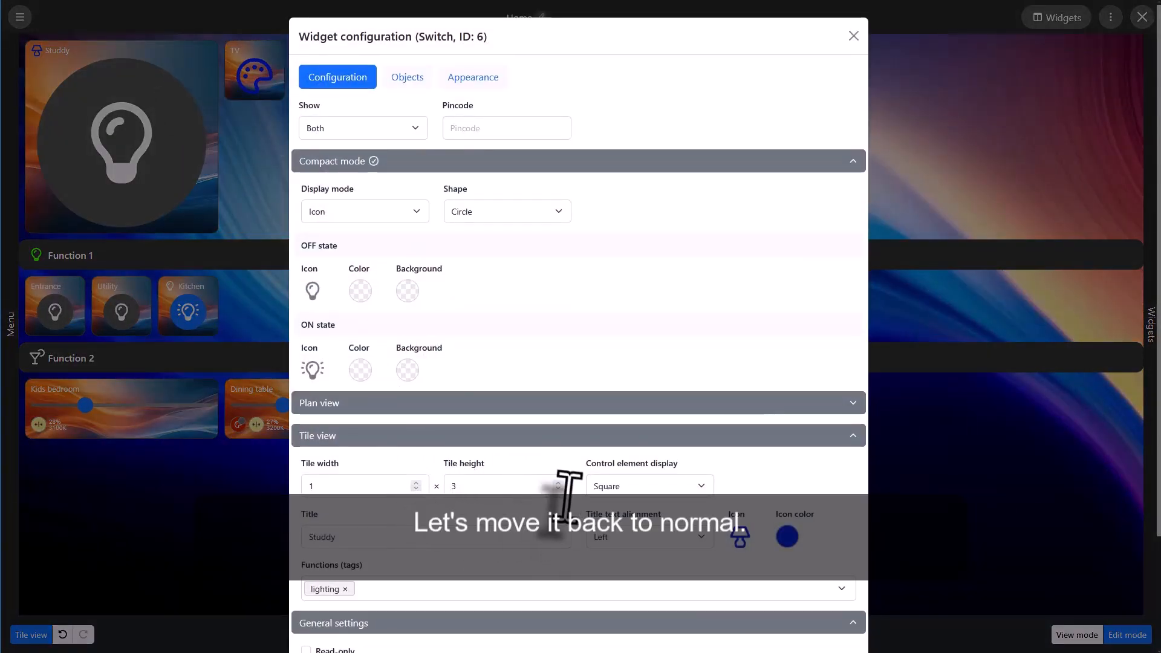
{"action": "scroll", "coordinate": [630, 552], "scroll_direction": "down", "scroll_amount": 3}
{"action": "left_click", "coordinate": [783, 627]}
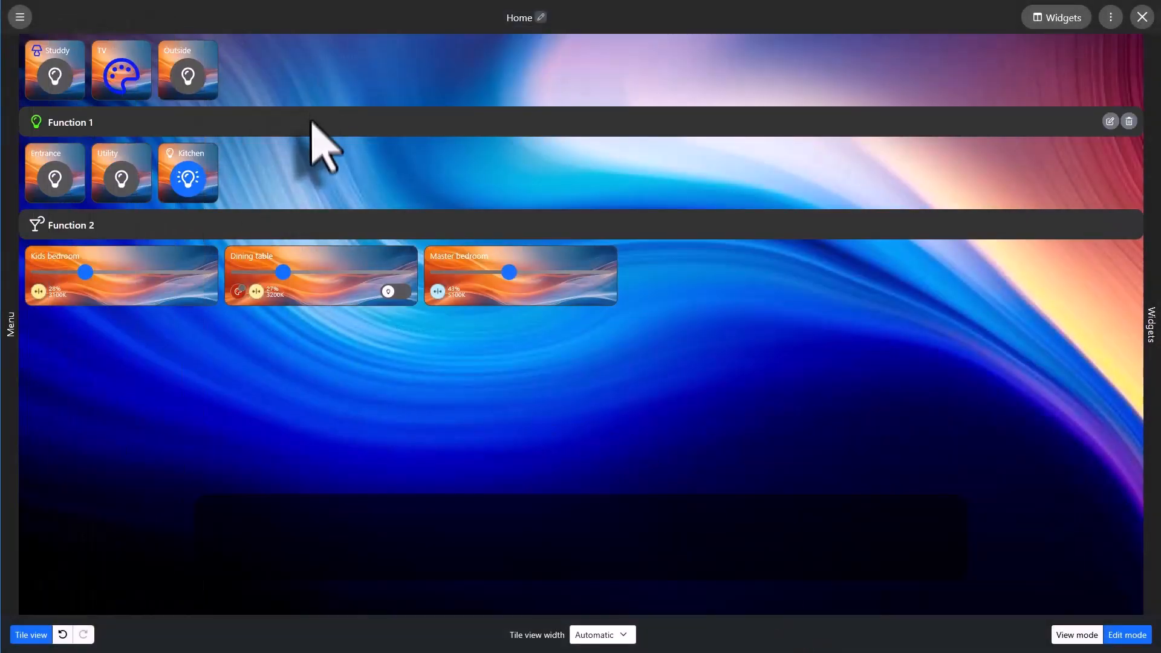
Try a tile view width of 3 tiles and settle on a width of 4 tiles.
{"action": "left_click", "coordinate": [612, 634]}
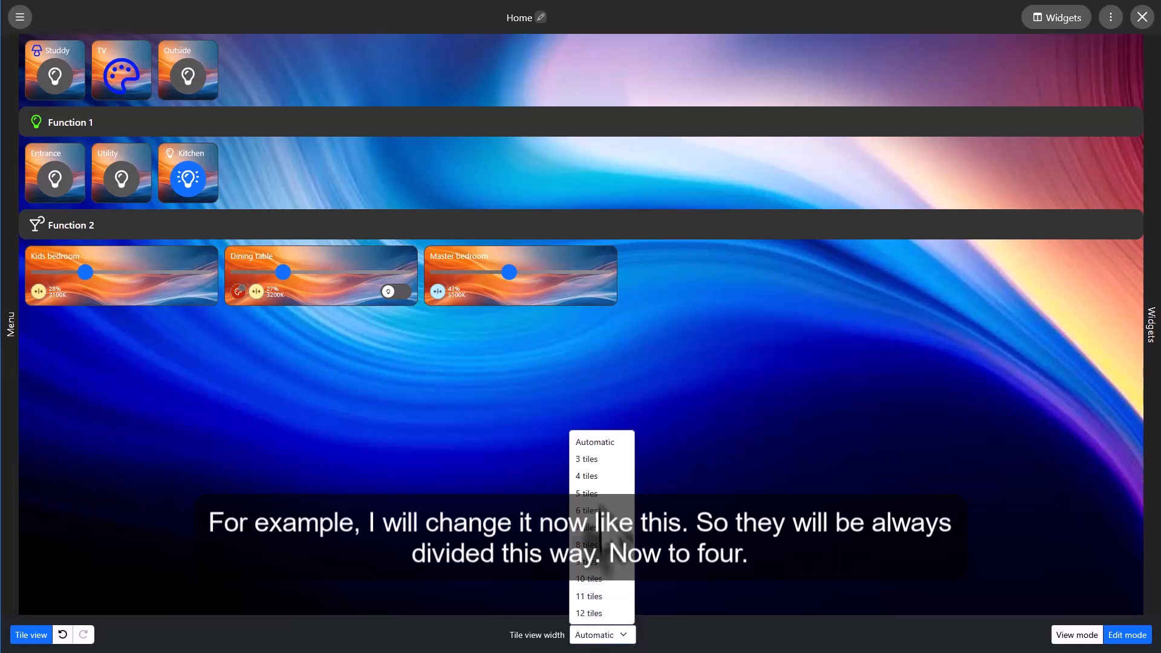
{"action": "left_click", "coordinate": [597, 459]}
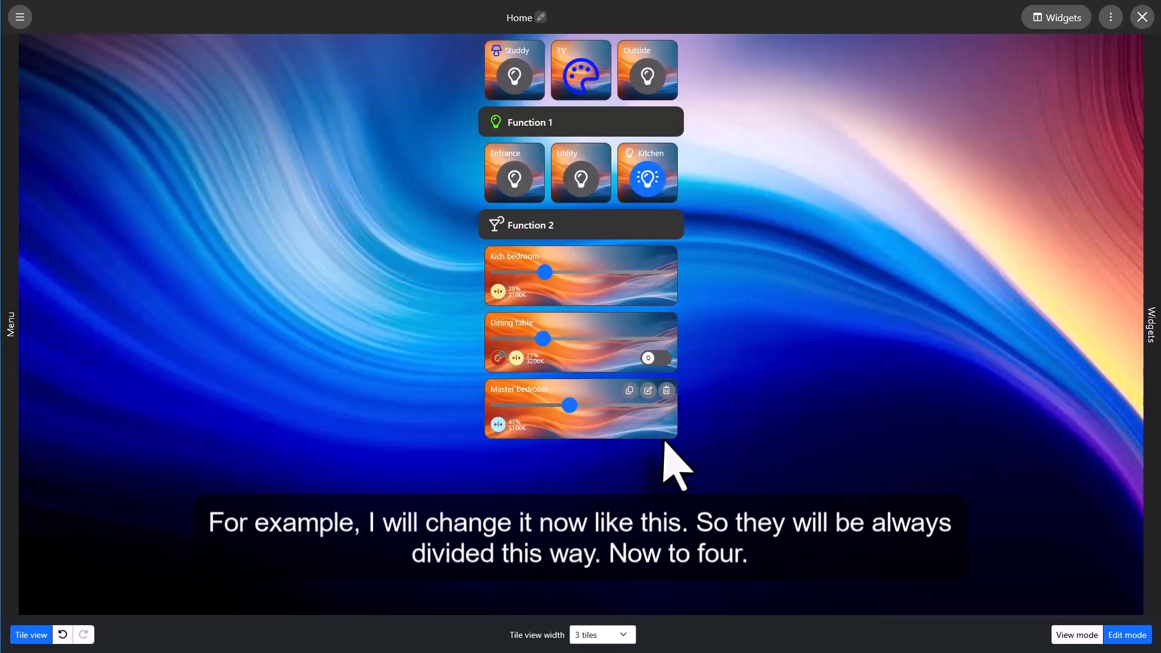
{"action": "left_click", "coordinate": [612, 634]}
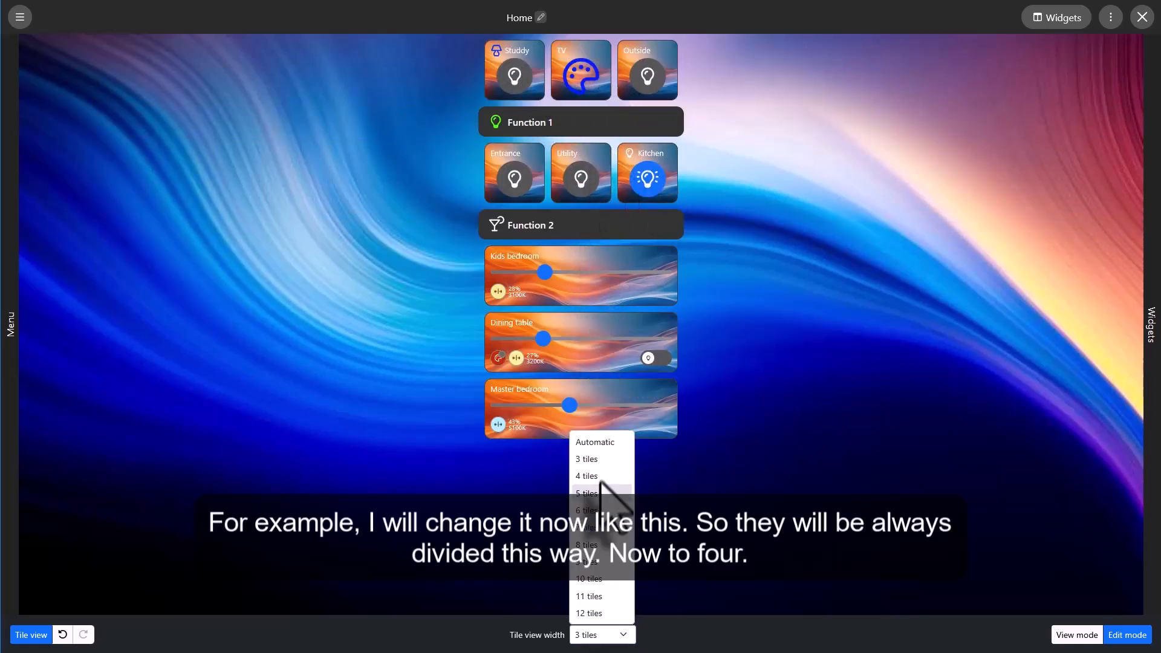
{"action": "left_click", "coordinate": [600, 478]}
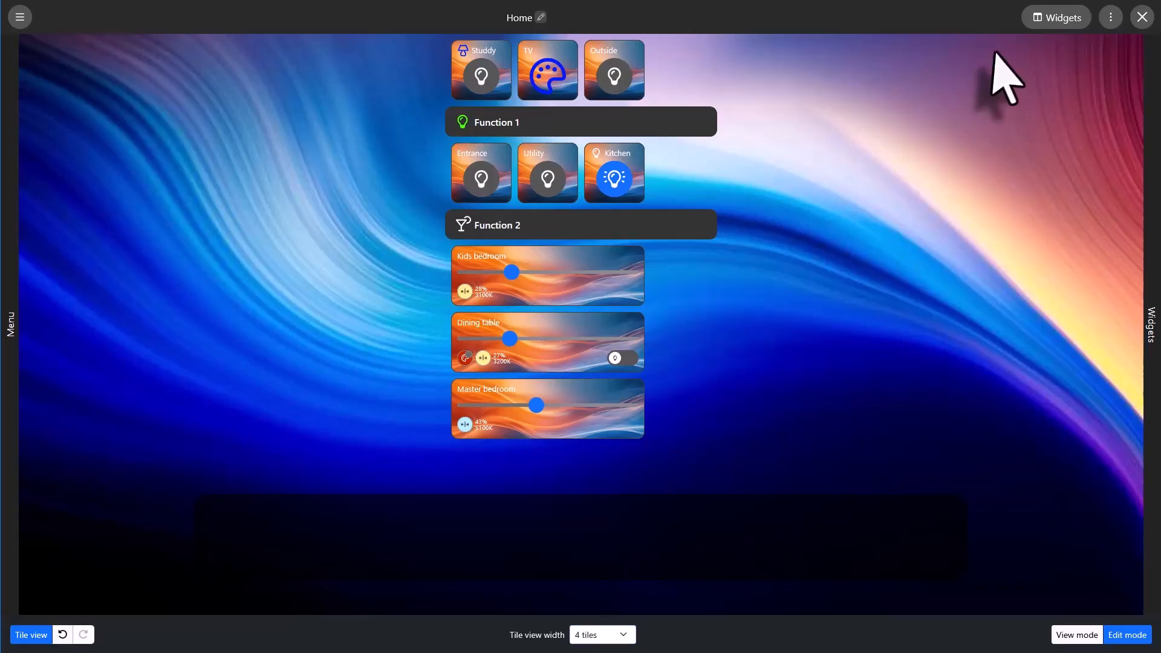
In the global appearance settings for categories, set the title text alignment to Center.
{"action": "mouse_move", "coordinate": [651, 118]}
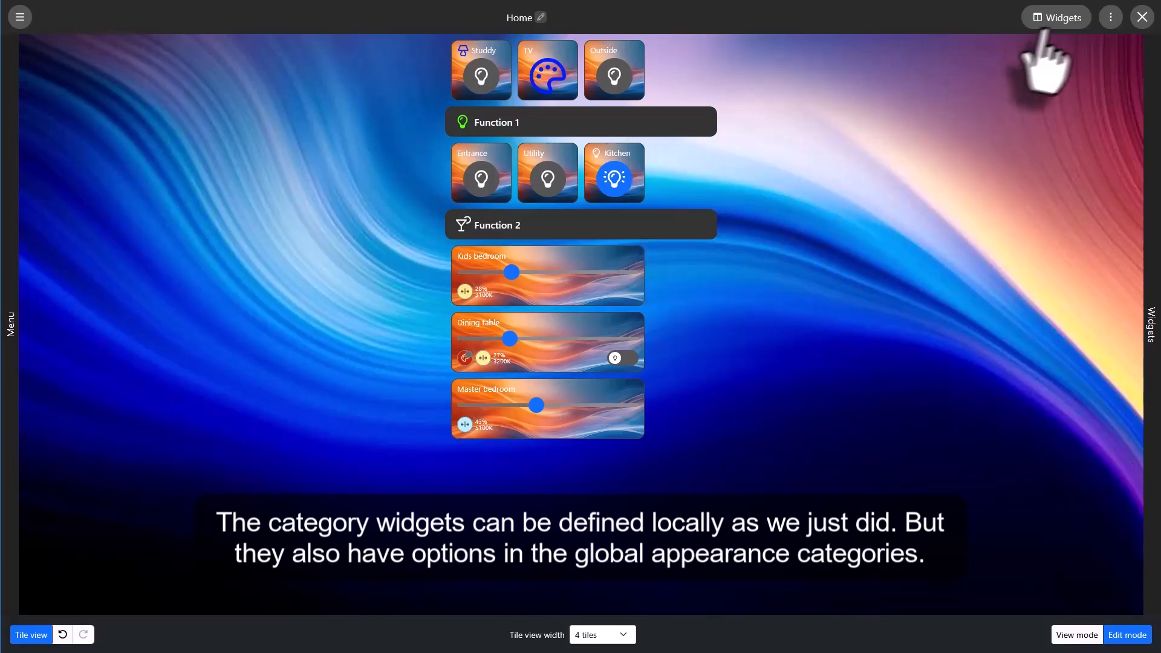
{"action": "left_click", "coordinate": [1110, 18]}
{"action": "left_click", "coordinate": [1095, 53]}
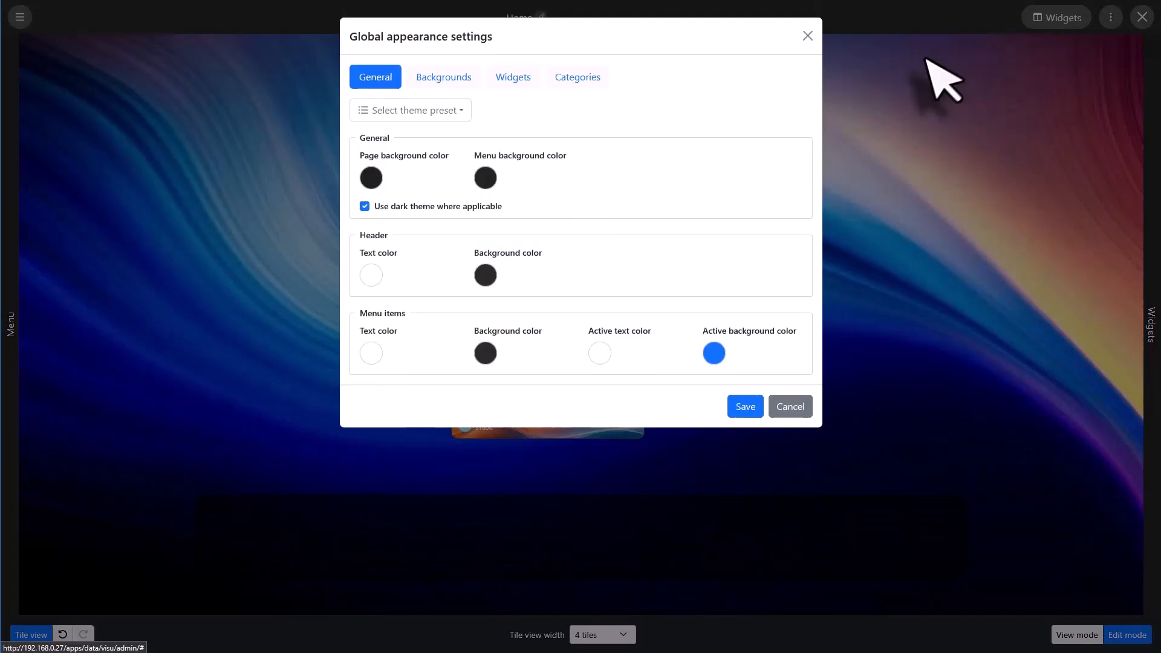
{"action": "left_click", "coordinate": [568, 77]}
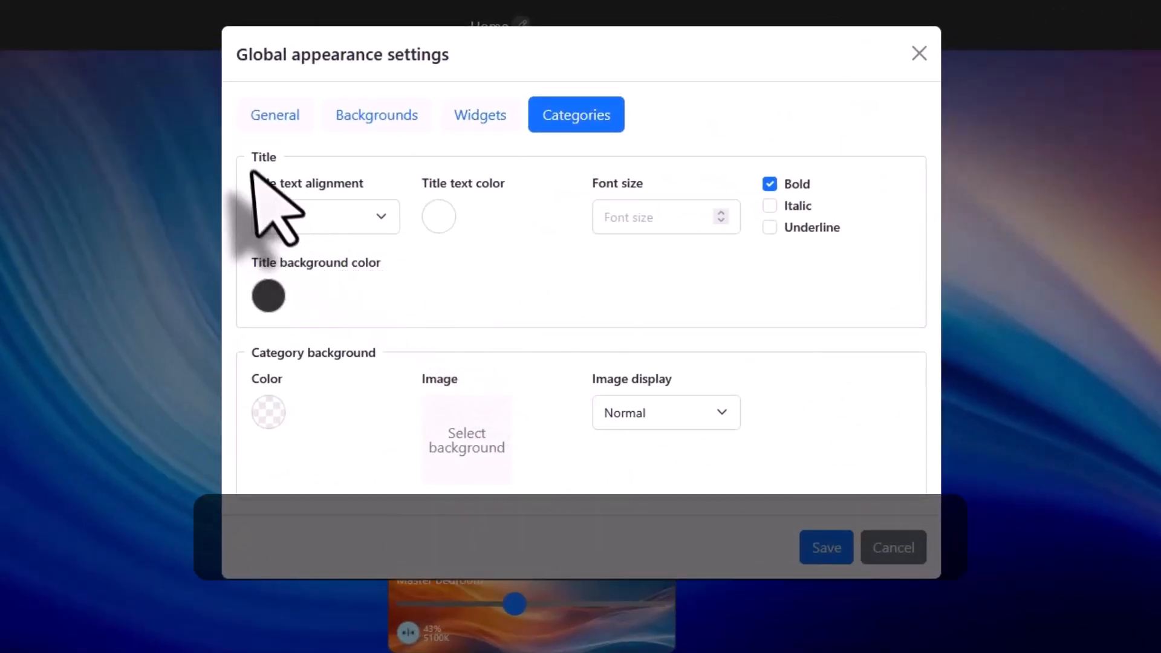
{"action": "left_click", "coordinate": [333, 219]}
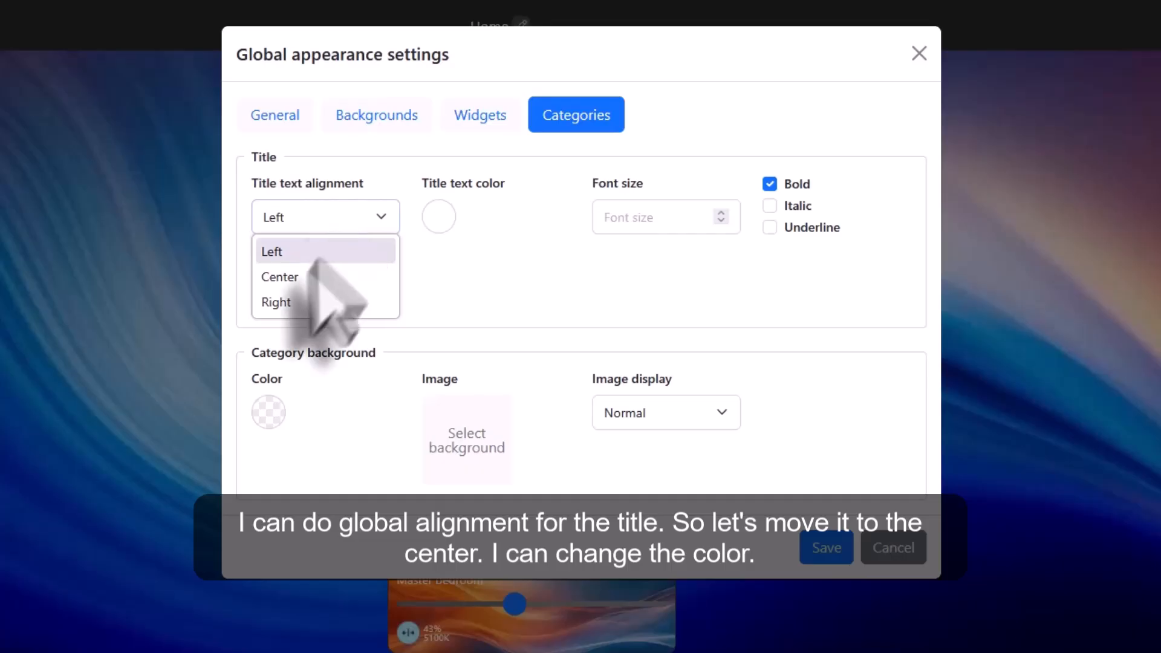
{"action": "left_click", "coordinate": [300, 277]}
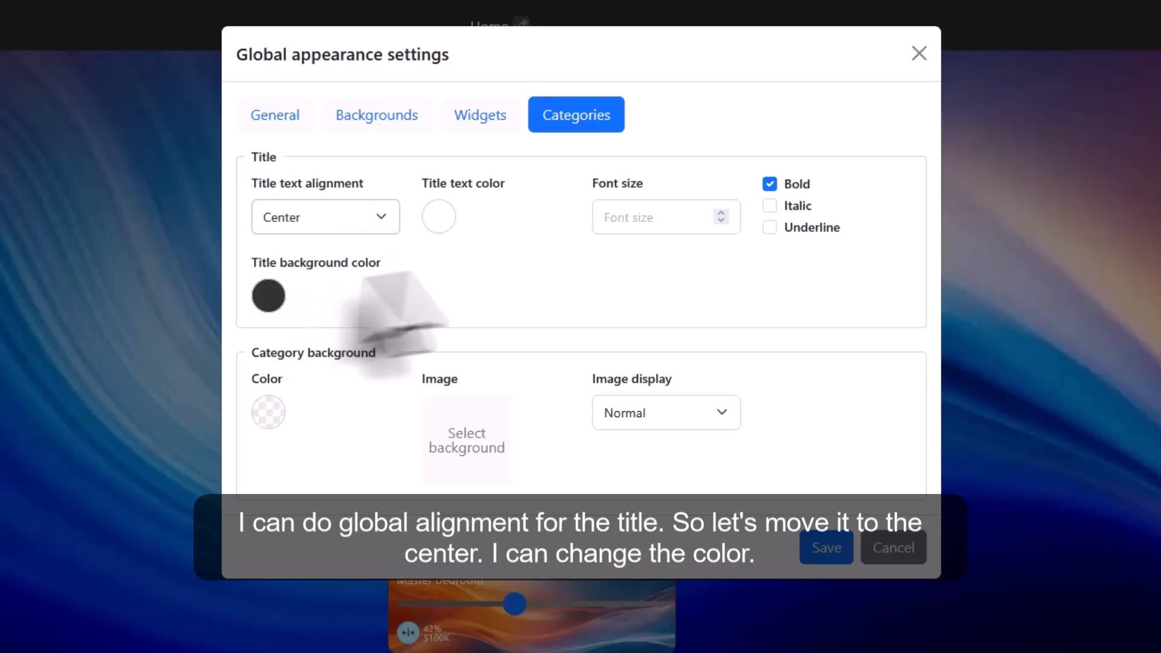
Set the global category title text color to blue #3D4ABA and enable underlining.
{"action": "left_click", "coordinate": [439, 217]}
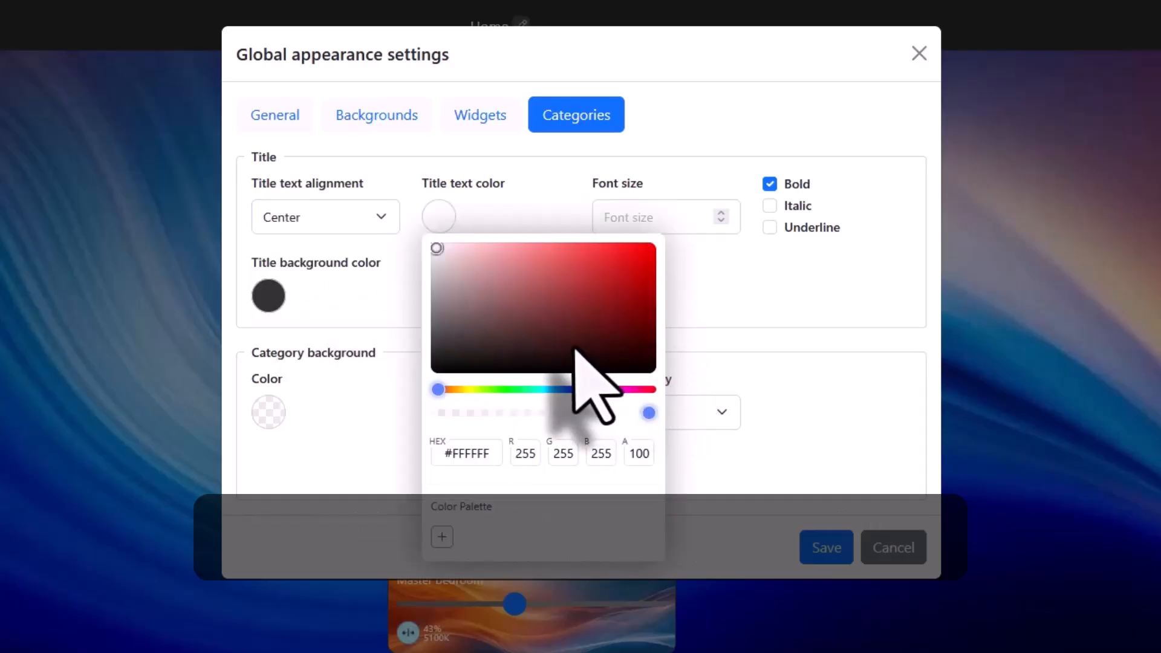
{"action": "left_click_drag", "start_coordinate": [474, 394], "coordinate": [575, 389]}
{"action": "left_click", "coordinate": [580, 277]}
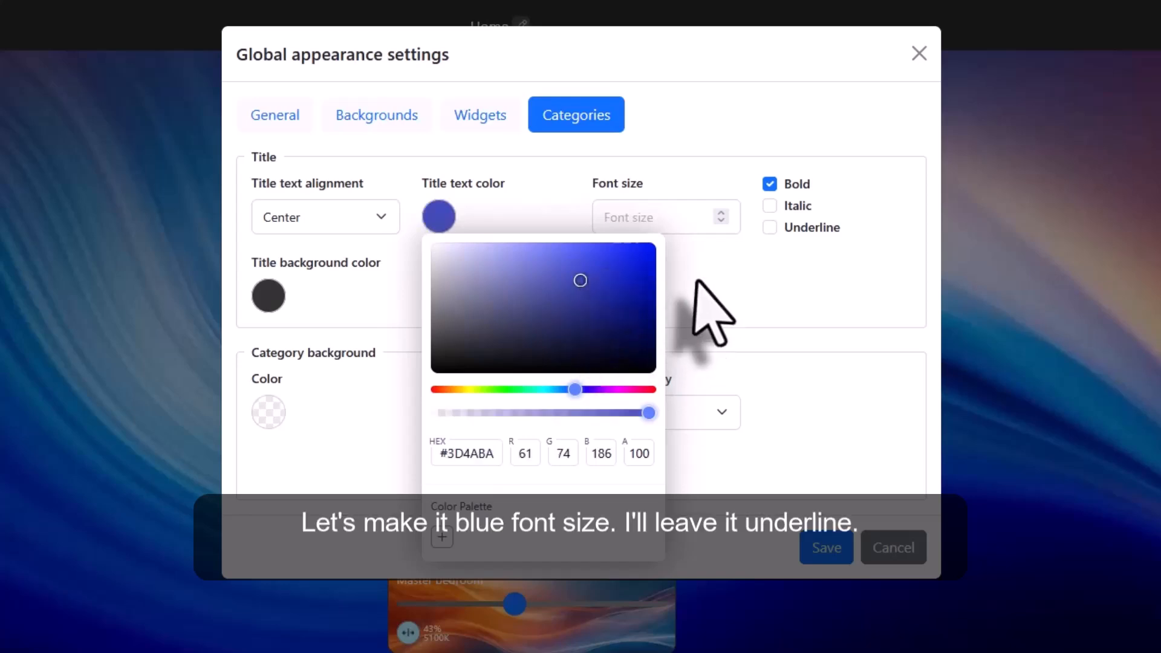
{"action": "left_click", "coordinate": [699, 276]}
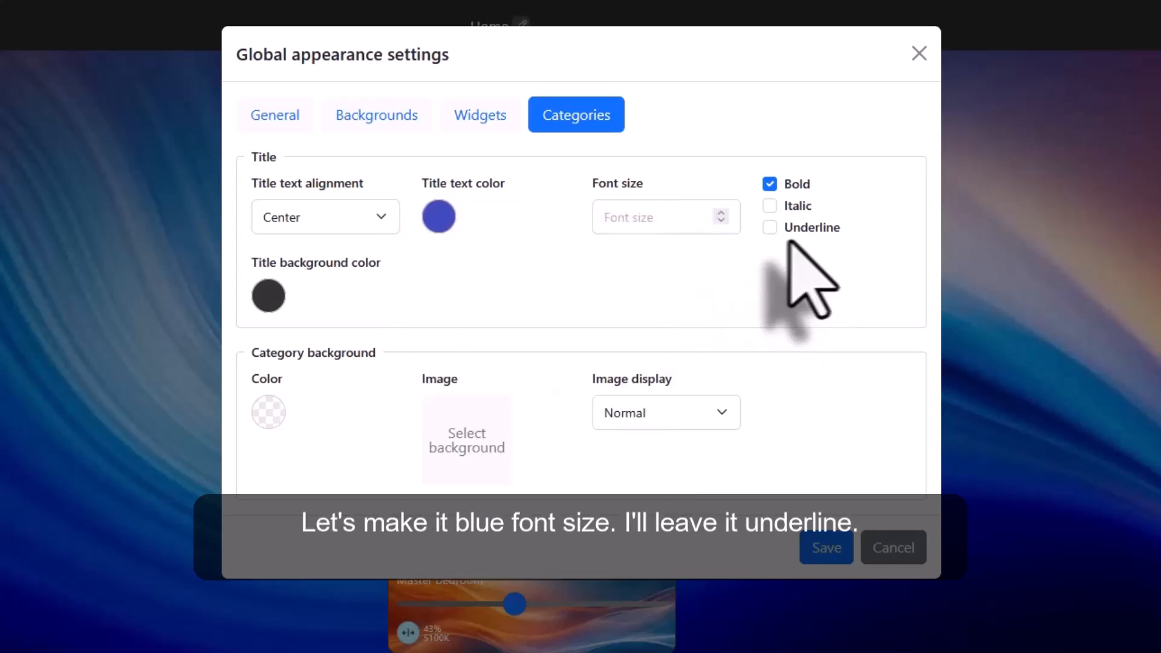
{"action": "left_click", "coordinate": [766, 228]}
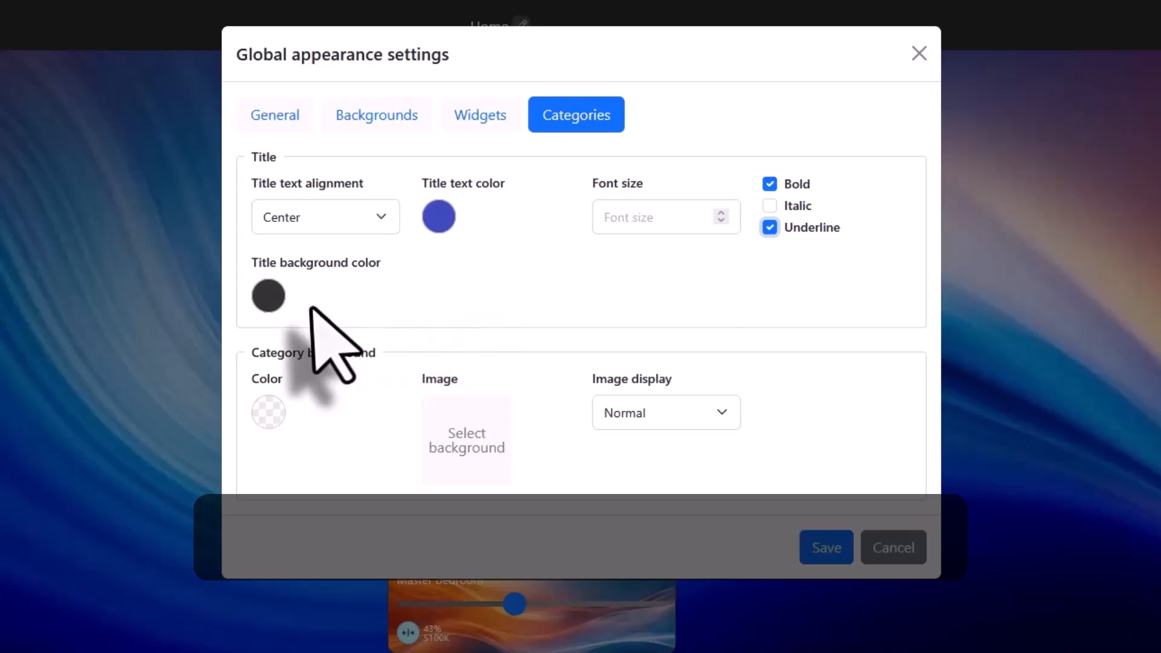
Change the global category title background color to bright orange.
{"action": "mouse_move", "coordinate": [268, 295]}
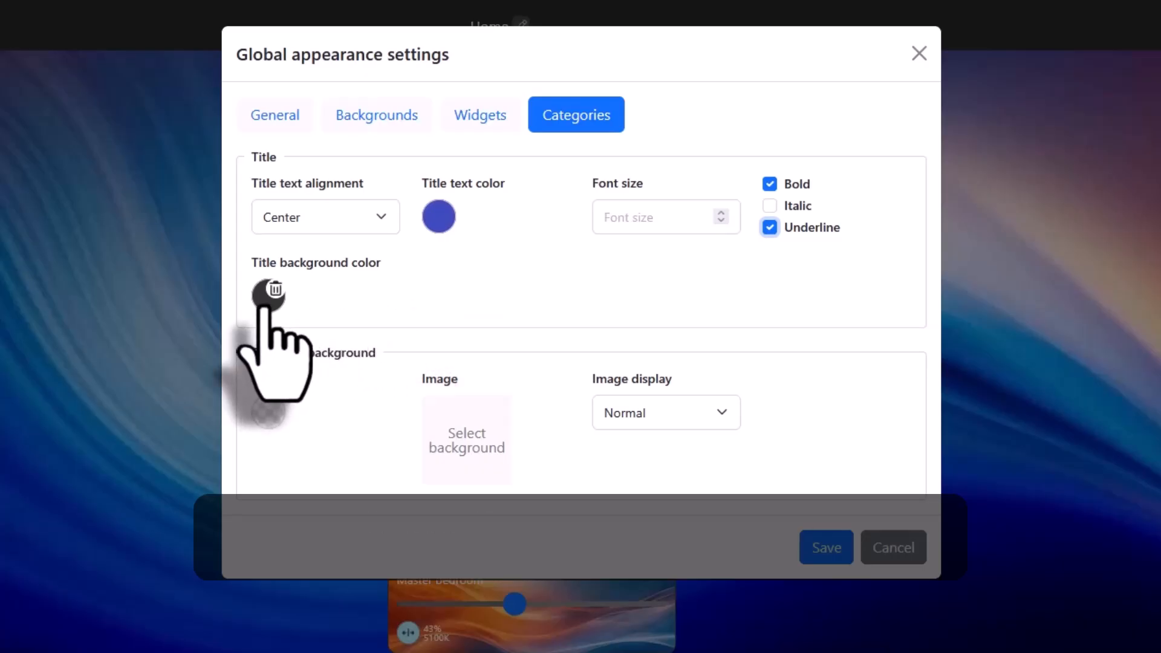
{"action": "left_click", "coordinate": [268, 295]}
{"action": "left_click", "coordinate": [281, 469]}
{"action": "left_click", "coordinate": [442, 335]}
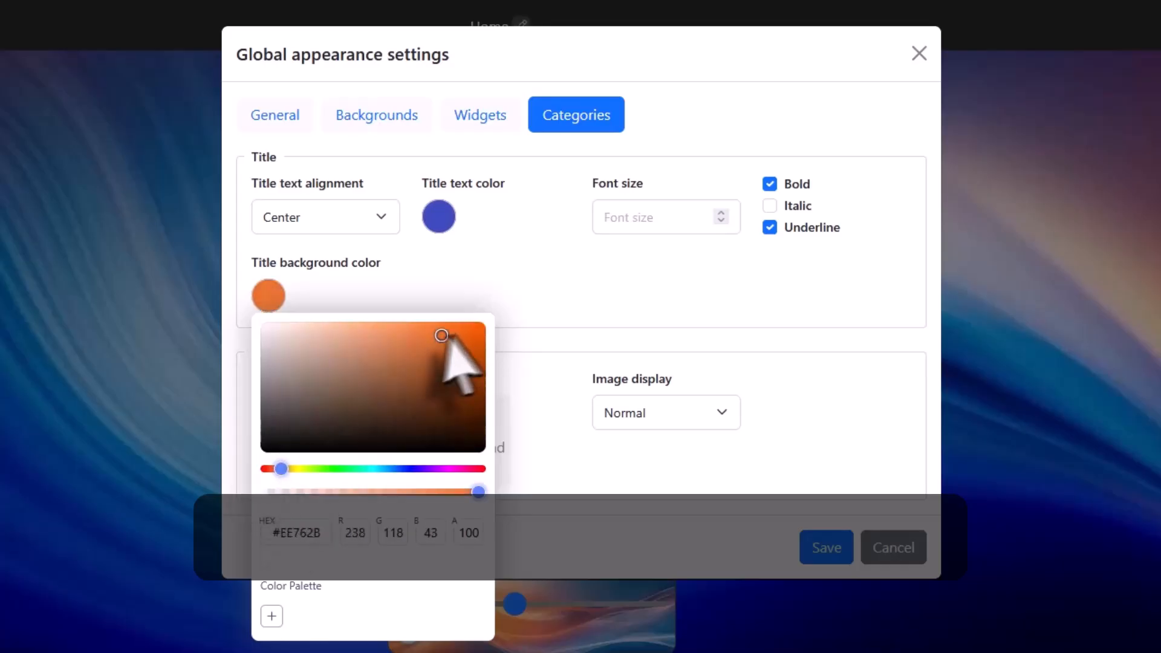
{"action": "left_click_drag", "start_coordinate": [450, 336], "coordinate": [460, 323]}
{"action": "left_click", "coordinate": [496, 280]}
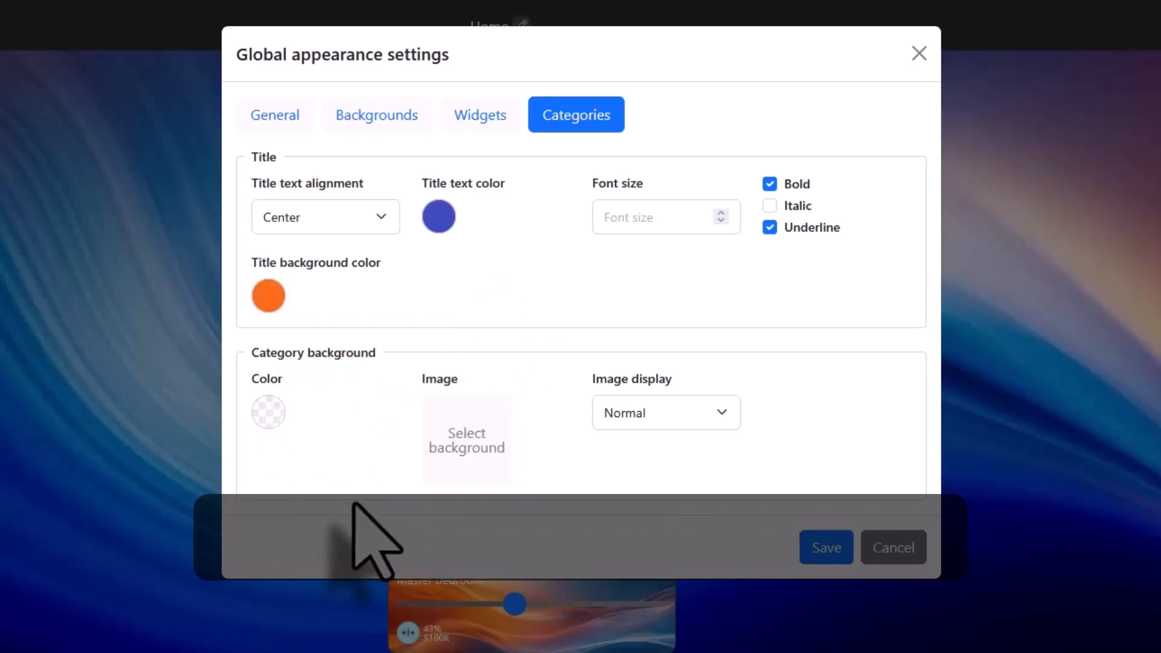
Use the multicoloured abstract blurred gradient image as the category background with Scale (fill) display, and save the global appearance.
{"action": "left_click", "coordinate": [463, 440]}
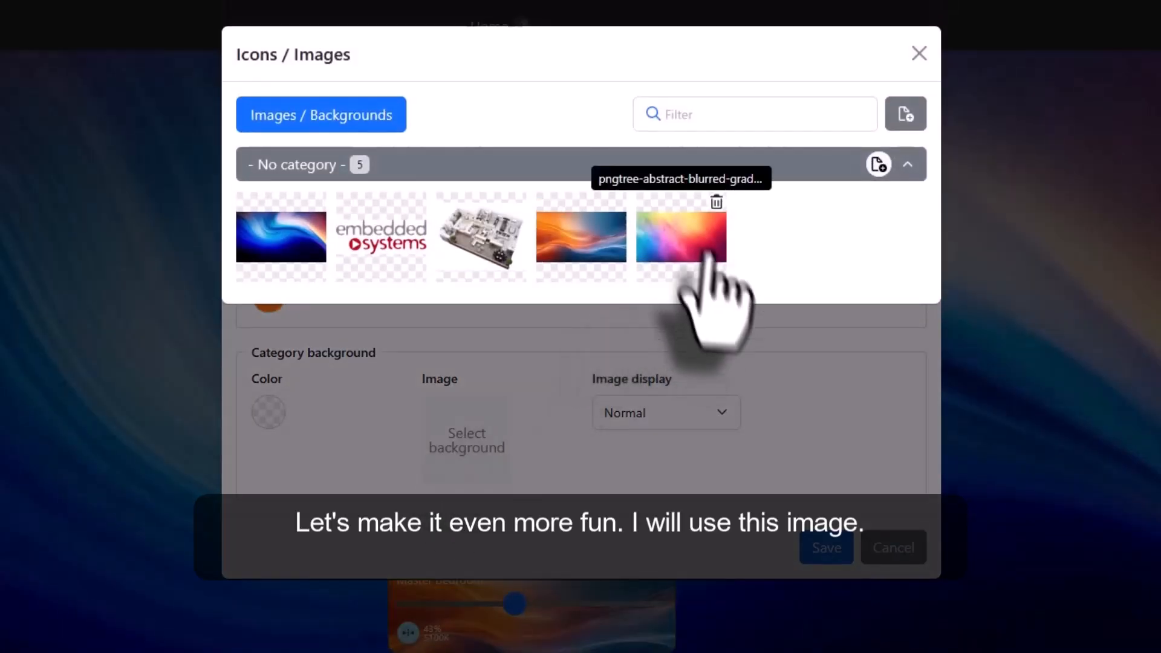
{"action": "left_click", "coordinate": [683, 239]}
{"action": "left_click", "coordinate": [650, 416]}
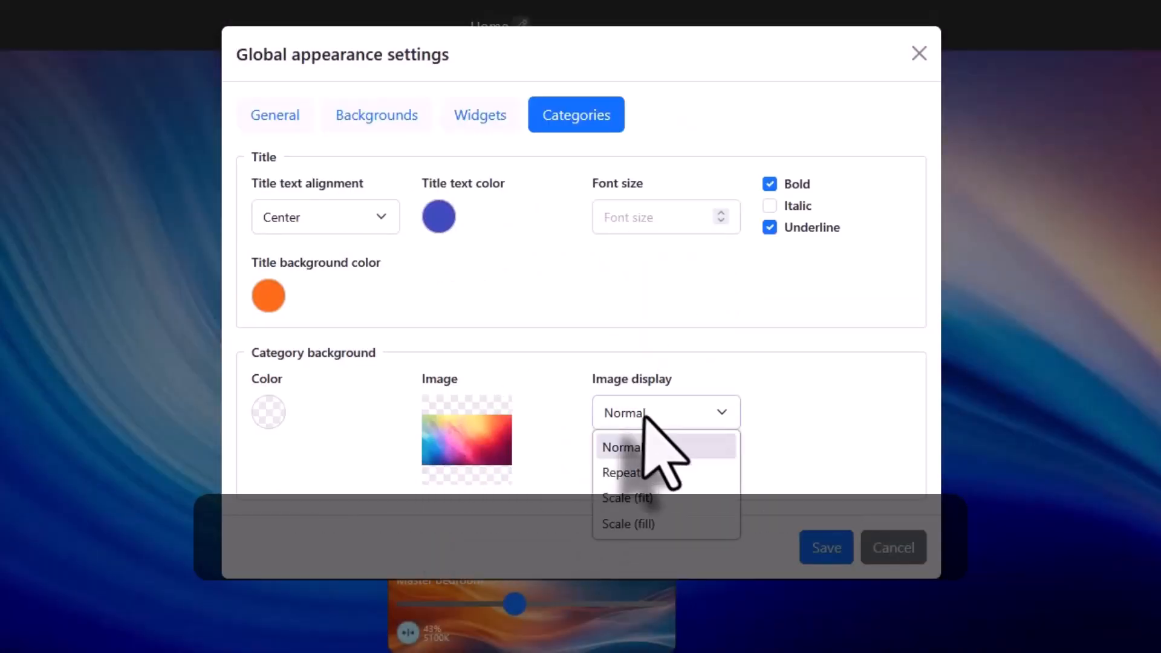
{"action": "left_click", "coordinate": [625, 525]}
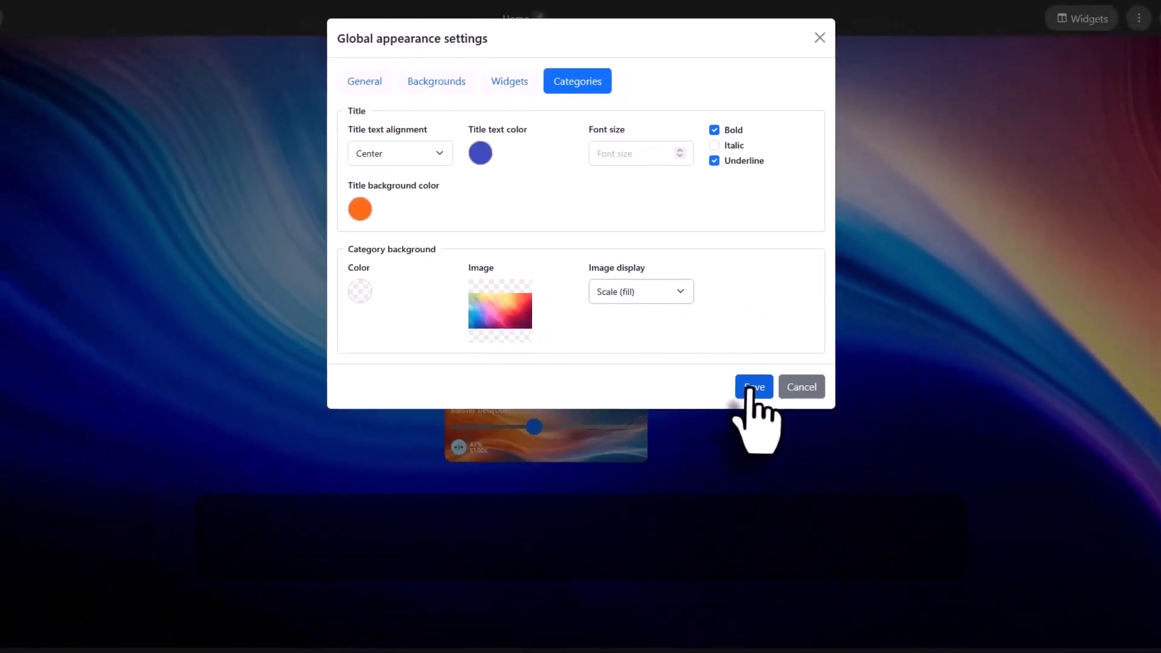
{"action": "left_click", "coordinate": [813, 521]}
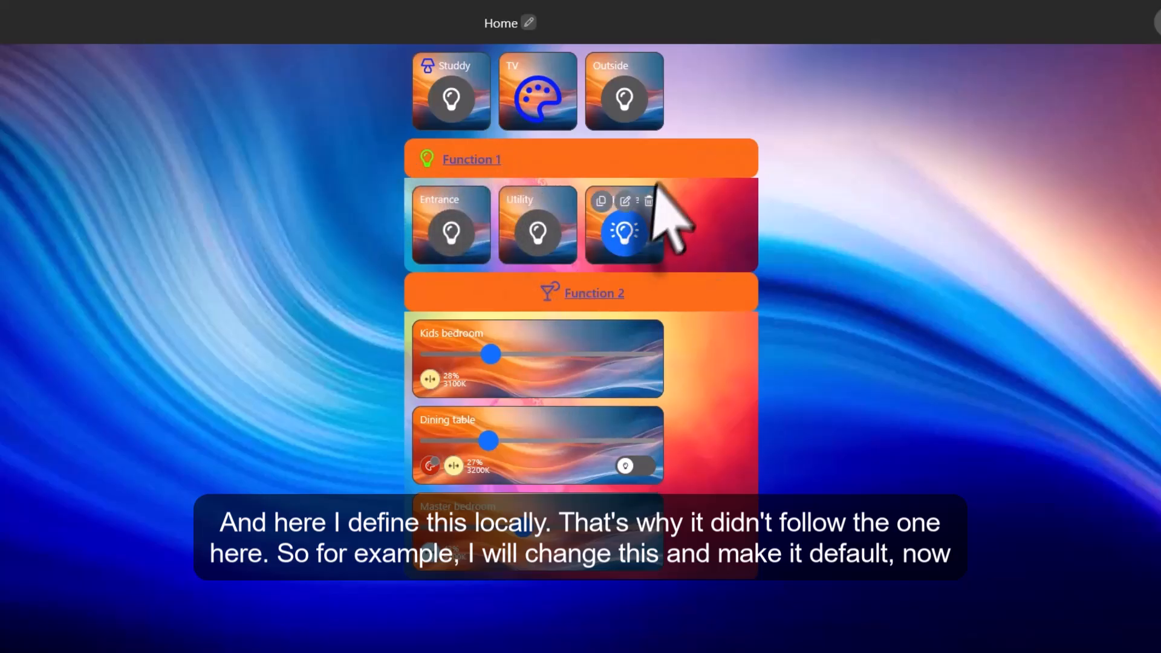
Clear the Function 1 category's local icon color, set its title text alignment to Default, and save it.
{"action": "left_click", "coordinate": [714, 158]}
{"action": "left_click", "coordinate": [852, 275]}
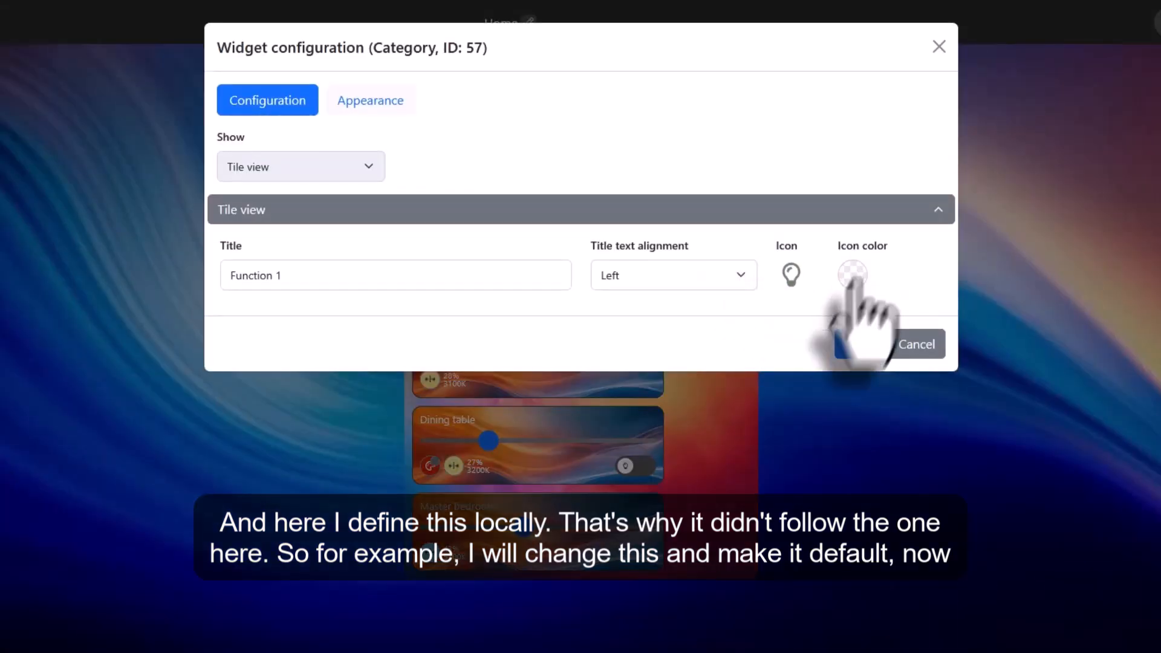
{"action": "left_click", "coordinate": [700, 280]}
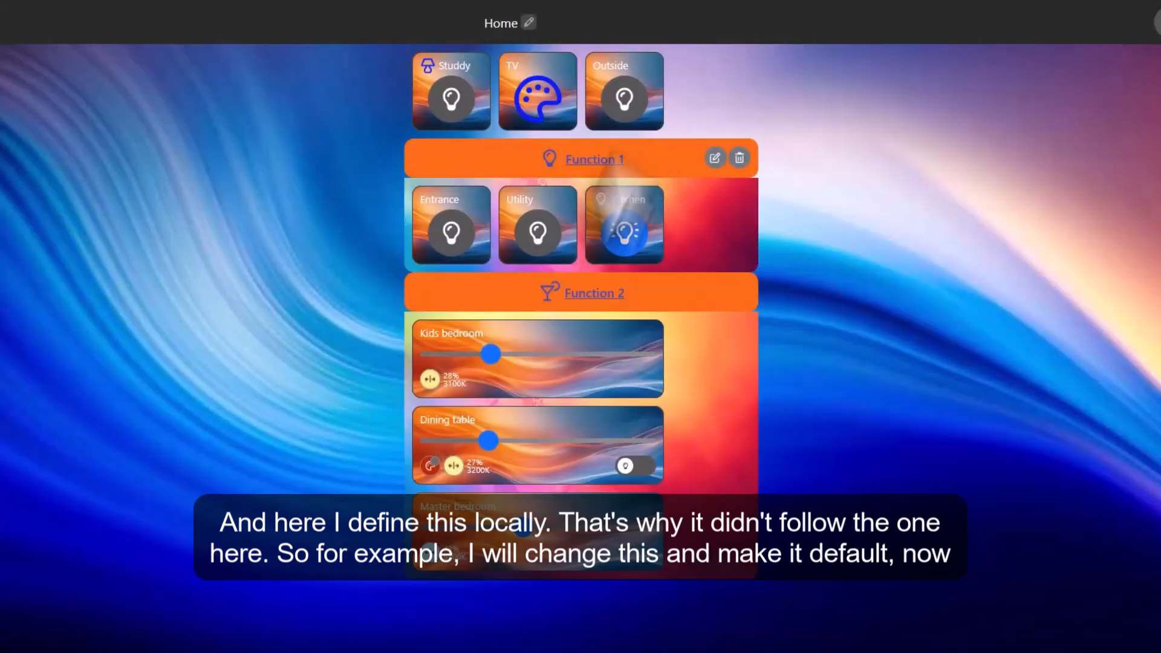
Override the Function 2 category's local appearance with red text and a #0027FF blue title background.
{"action": "mouse_move", "coordinate": [609, 287]}
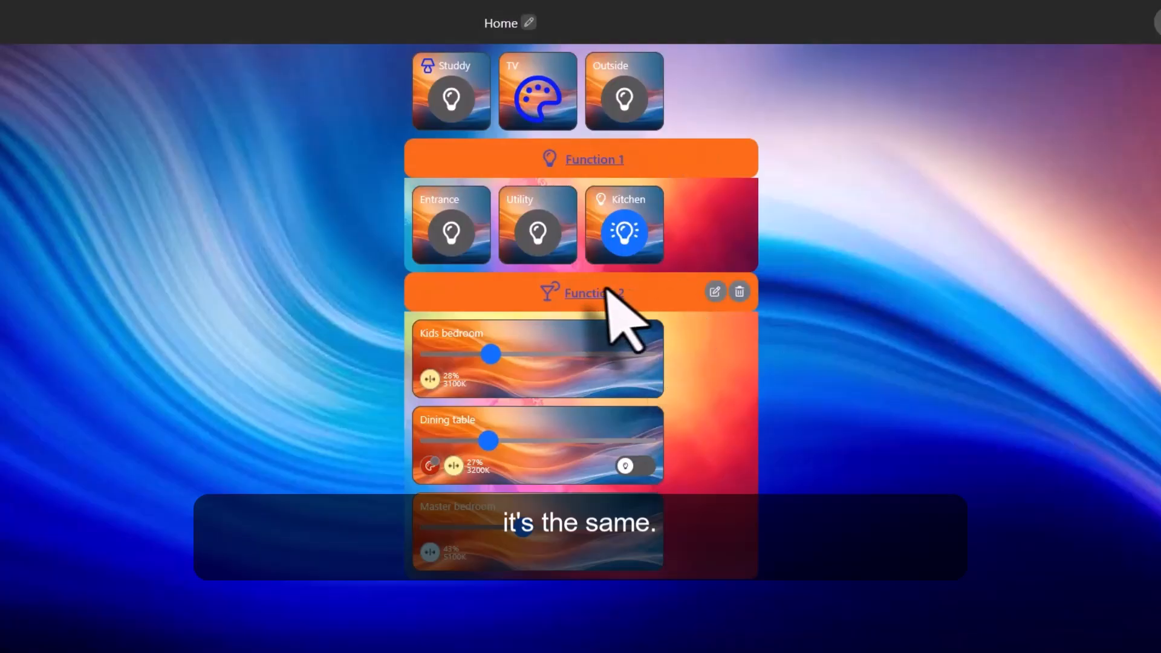
{"action": "left_click", "coordinate": [715, 291]}
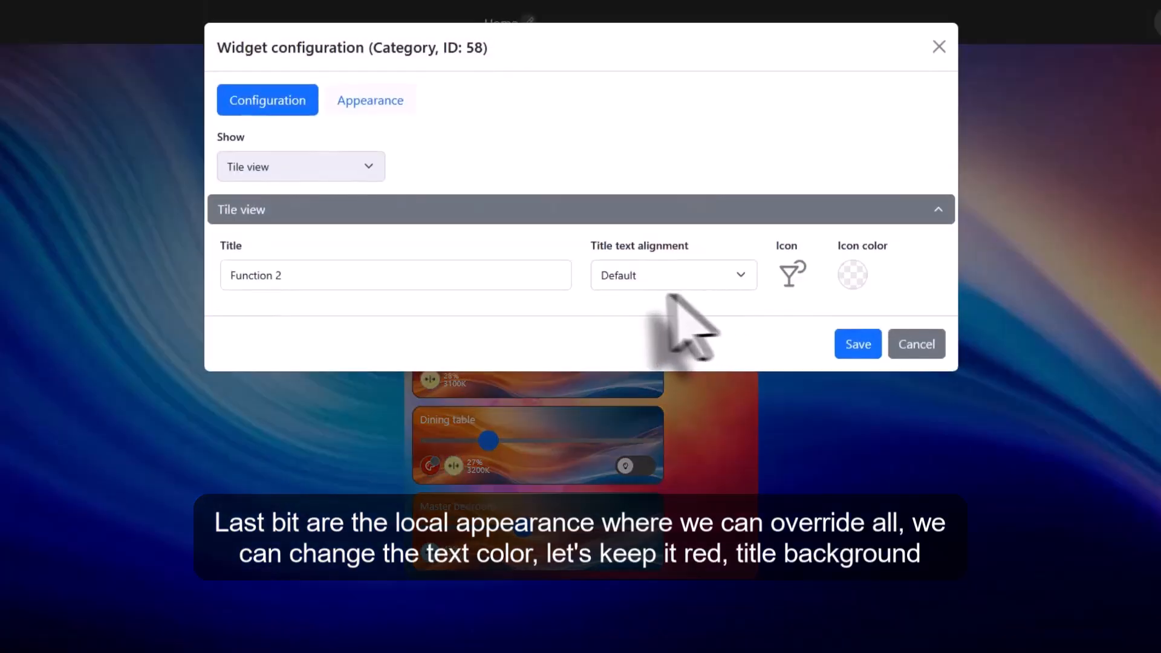
{"action": "left_click", "coordinate": [365, 102]}
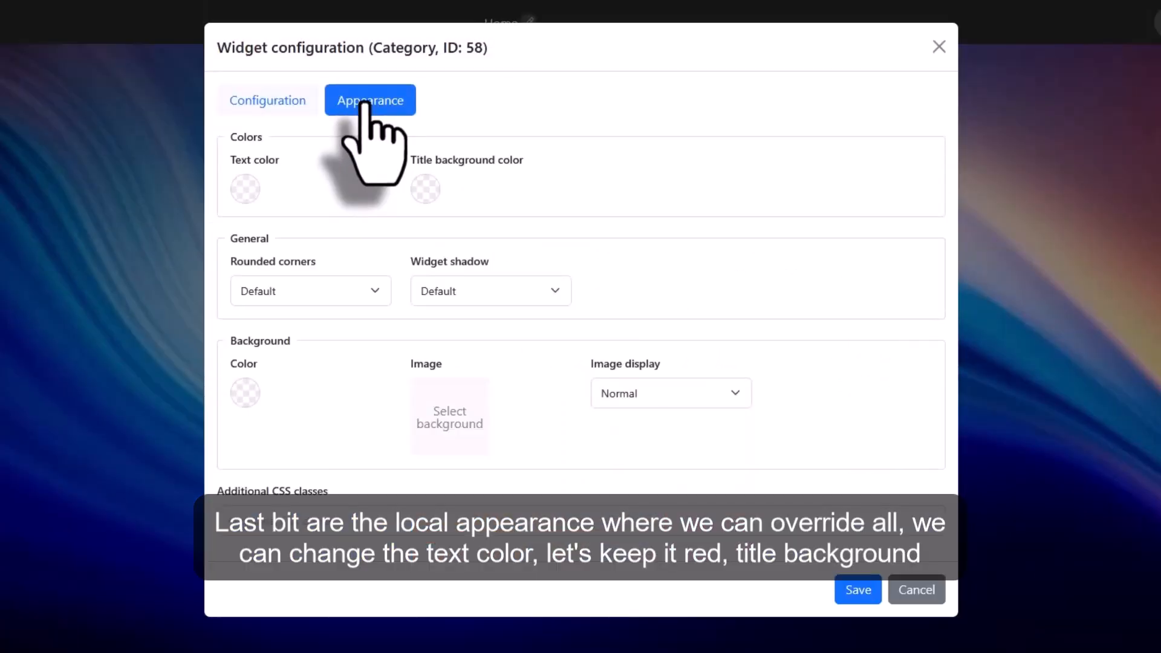
{"action": "left_click", "coordinate": [244, 189]}
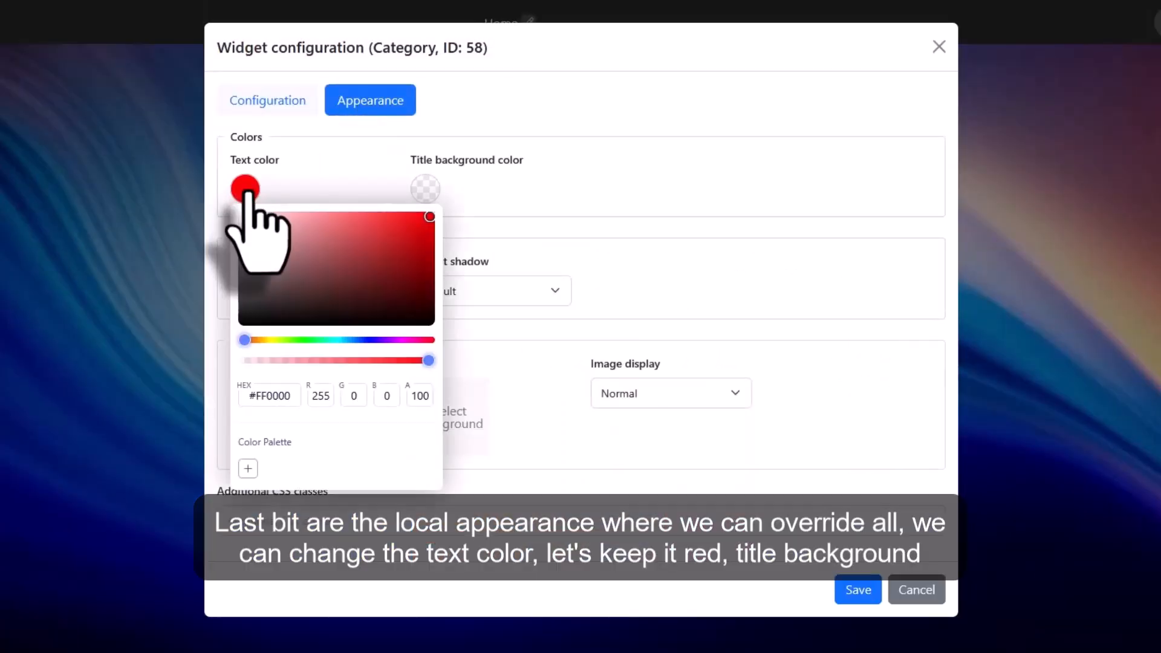
{"action": "left_click", "coordinate": [425, 192]}
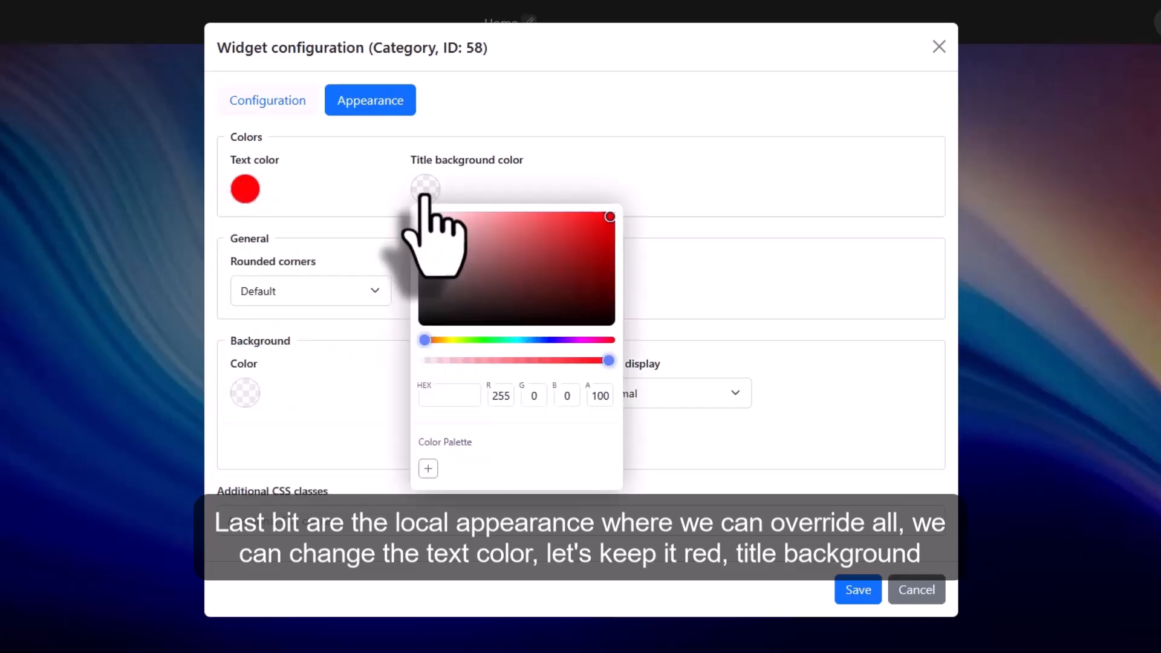
{"action": "left_click", "coordinate": [542, 340]}
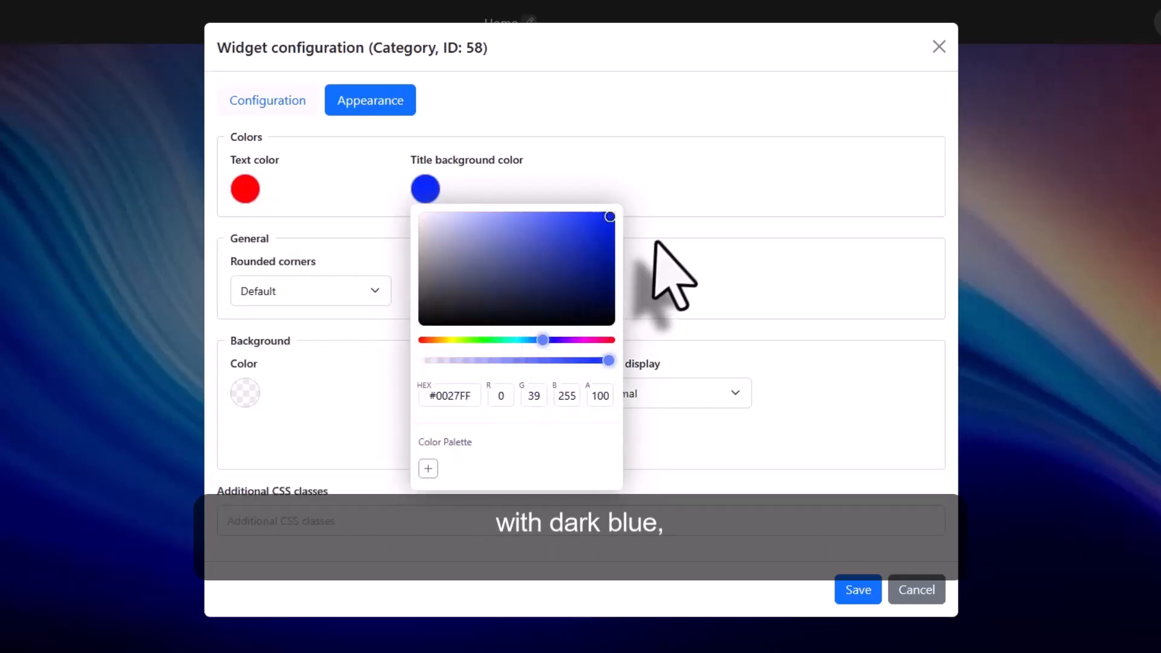
{"action": "left_click", "coordinate": [689, 227]}
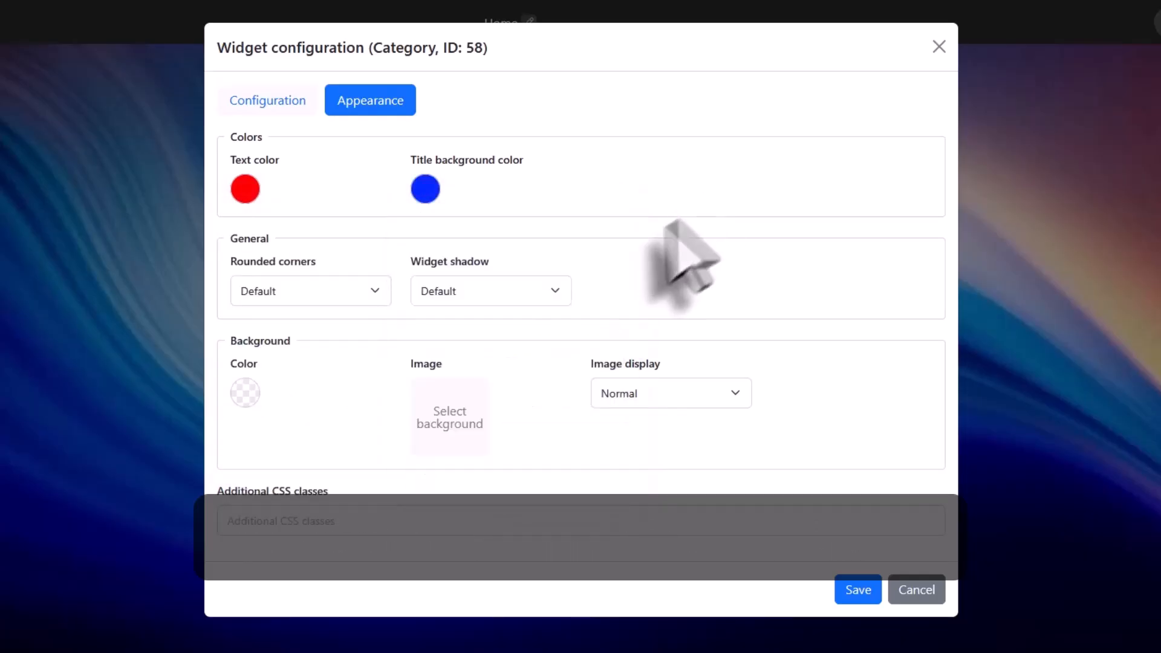
Disable rounded corners for the Function 2 category, set its background color to dark yellow, and save the configuration.
{"action": "left_click", "coordinate": [310, 295]}
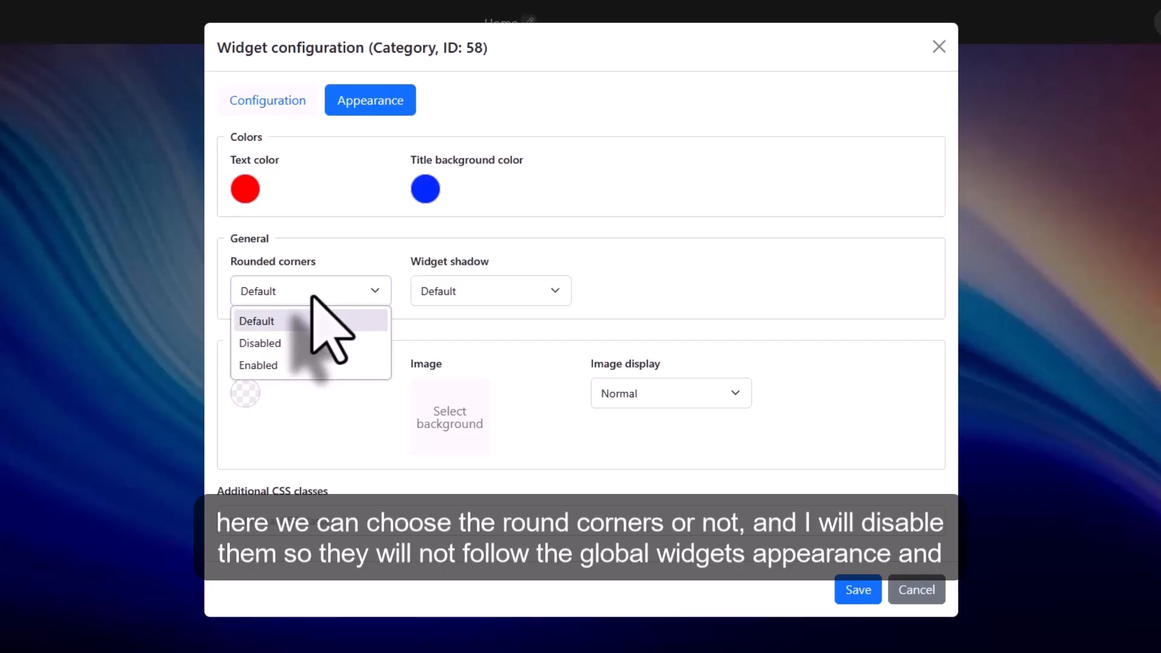
{"action": "left_click", "coordinate": [278, 343]}
{"action": "left_click", "coordinate": [248, 392]}
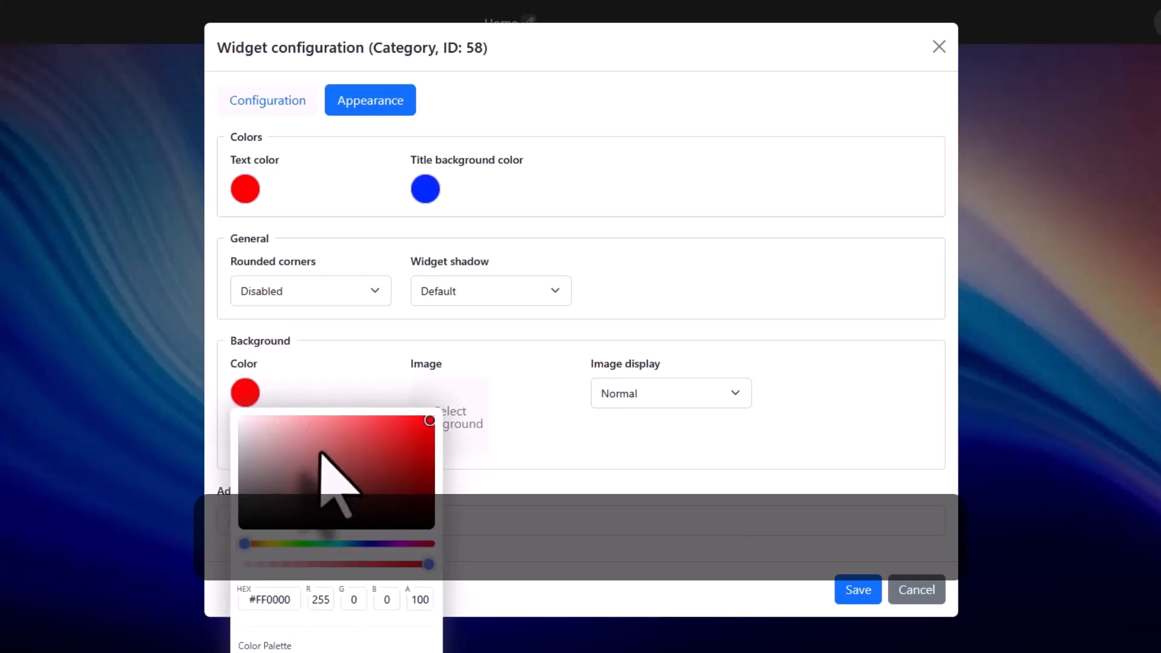
{"action": "left_click", "coordinate": [272, 544]}
{"action": "left_click", "coordinate": [621, 479]}
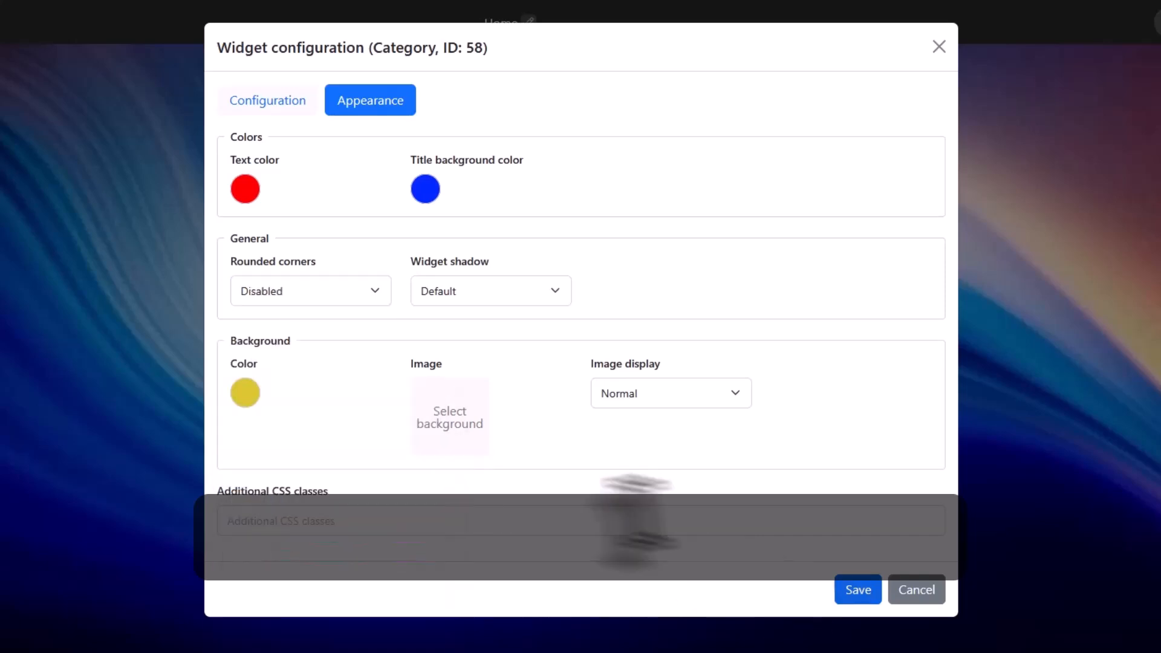
{"action": "left_click", "coordinate": [843, 591]}
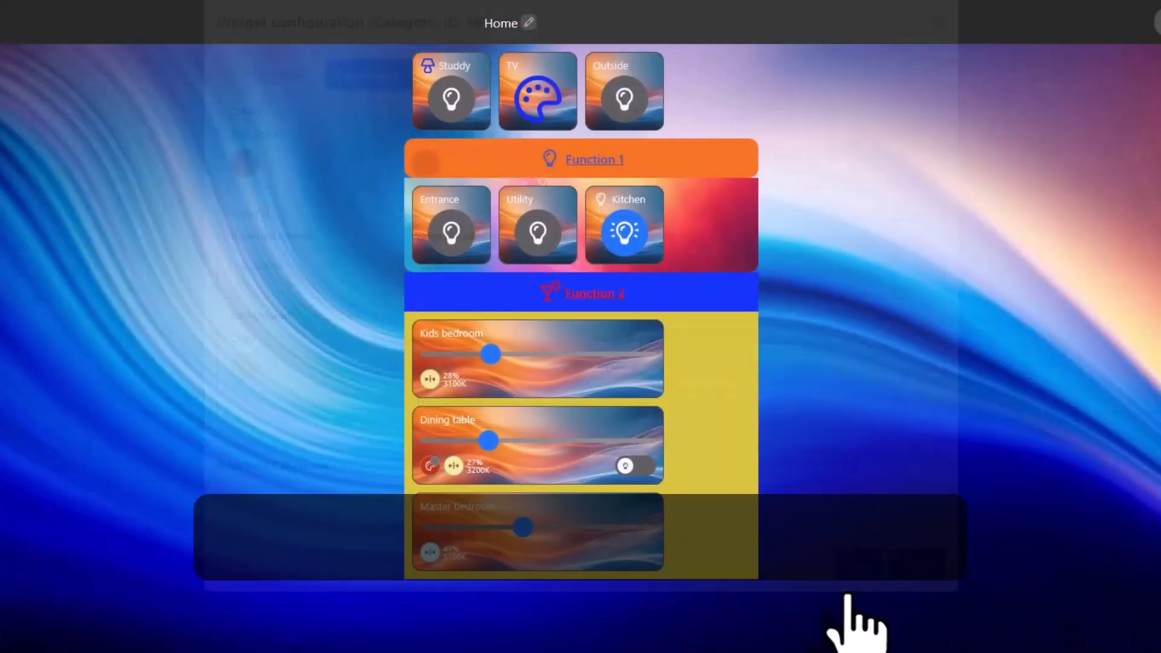